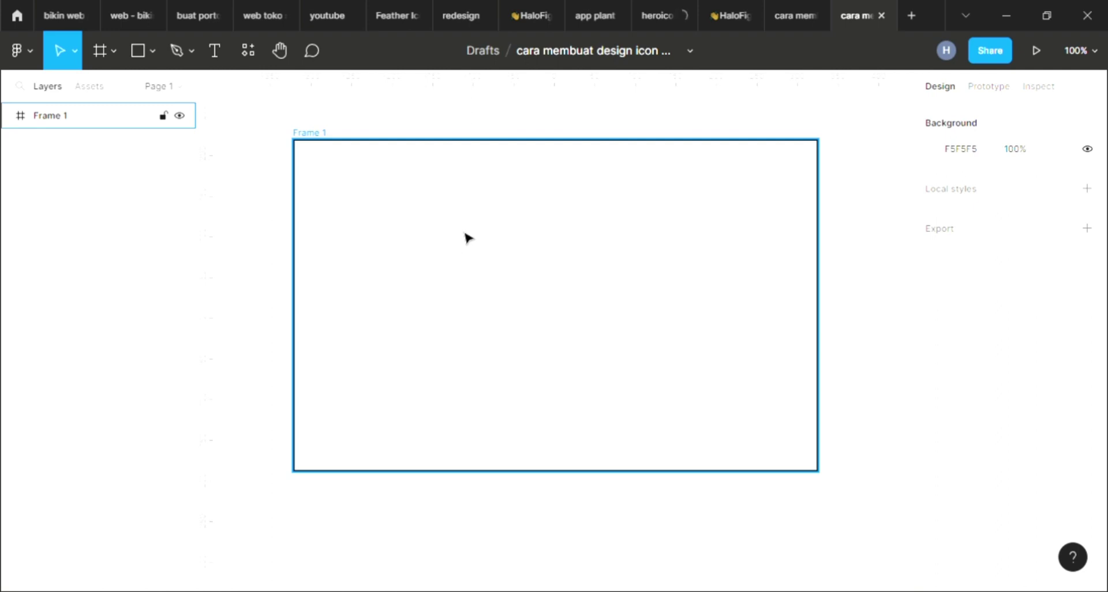
scroll(395, 248, "up", 2)
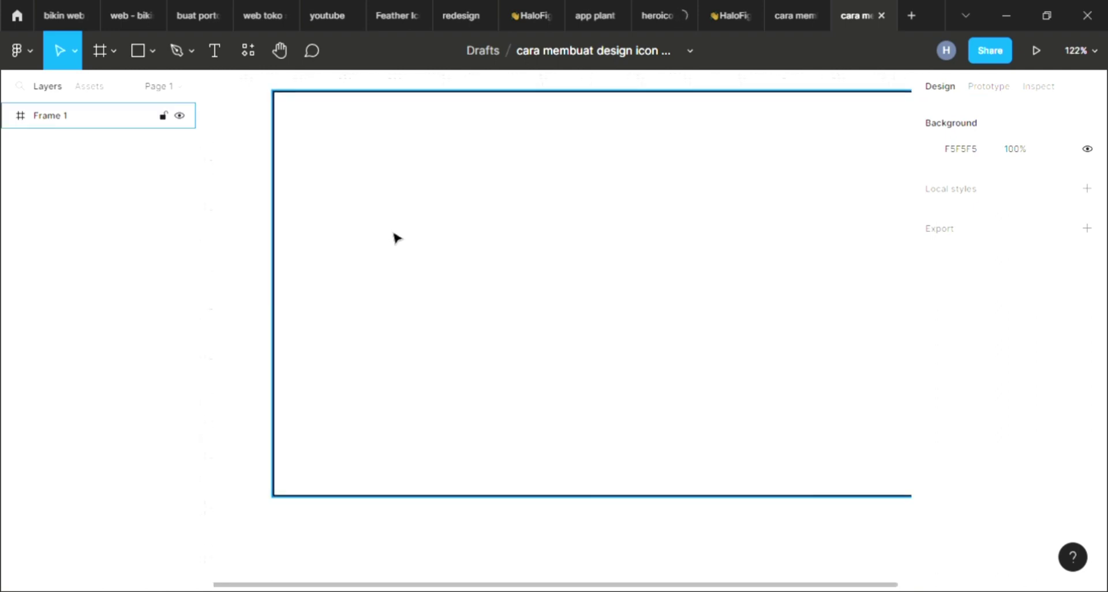
scroll(396, 238, "down", 1)
scroll(396, 237, "up", 3)
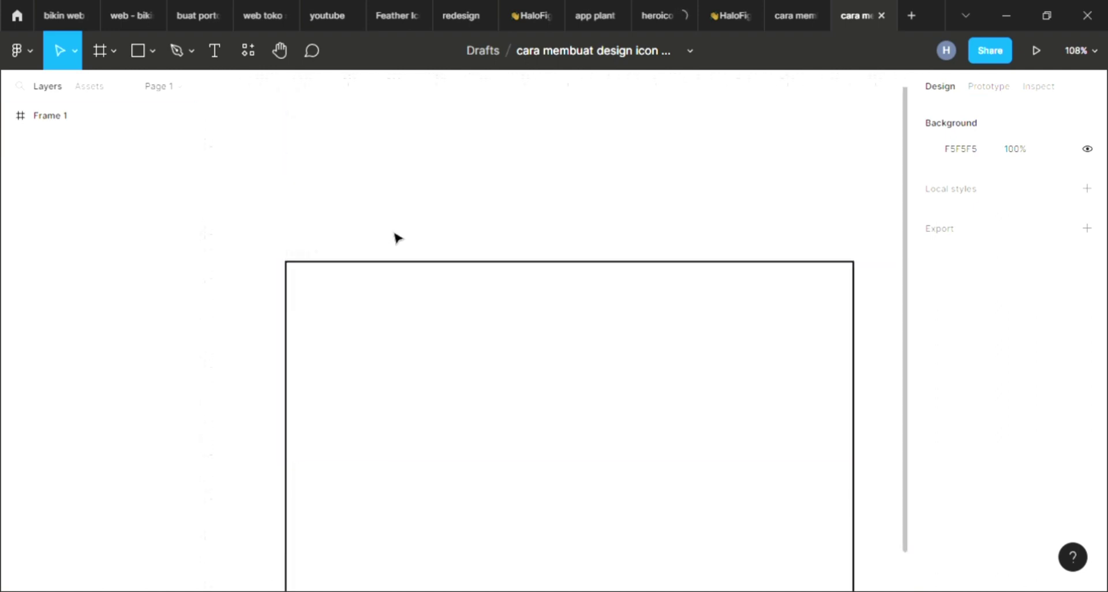
scroll(397, 237, "down", 1)
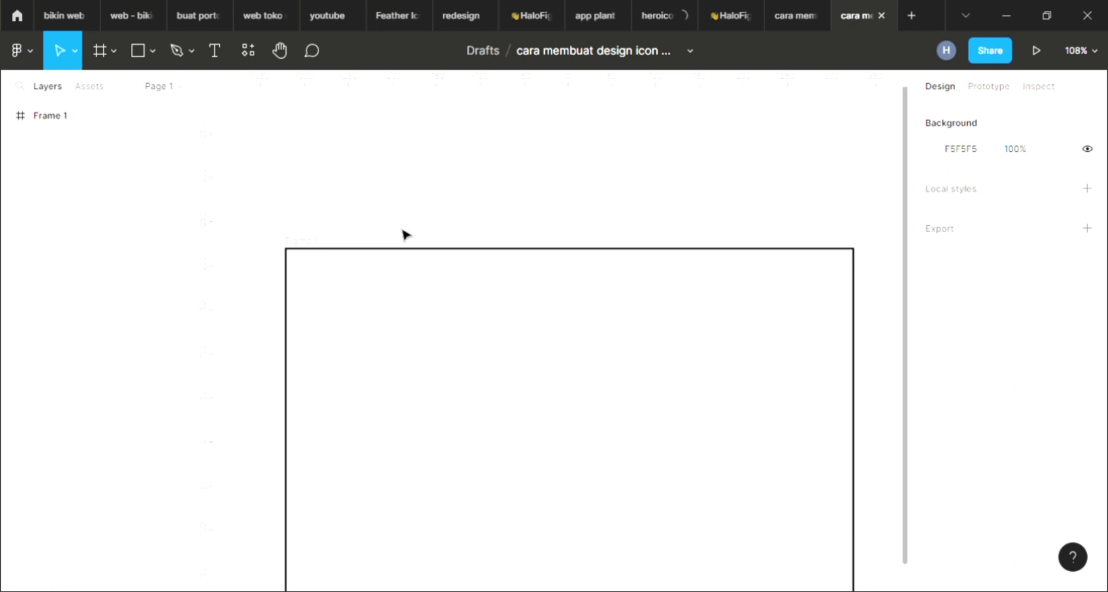
scroll(403, 235, "down", 1)
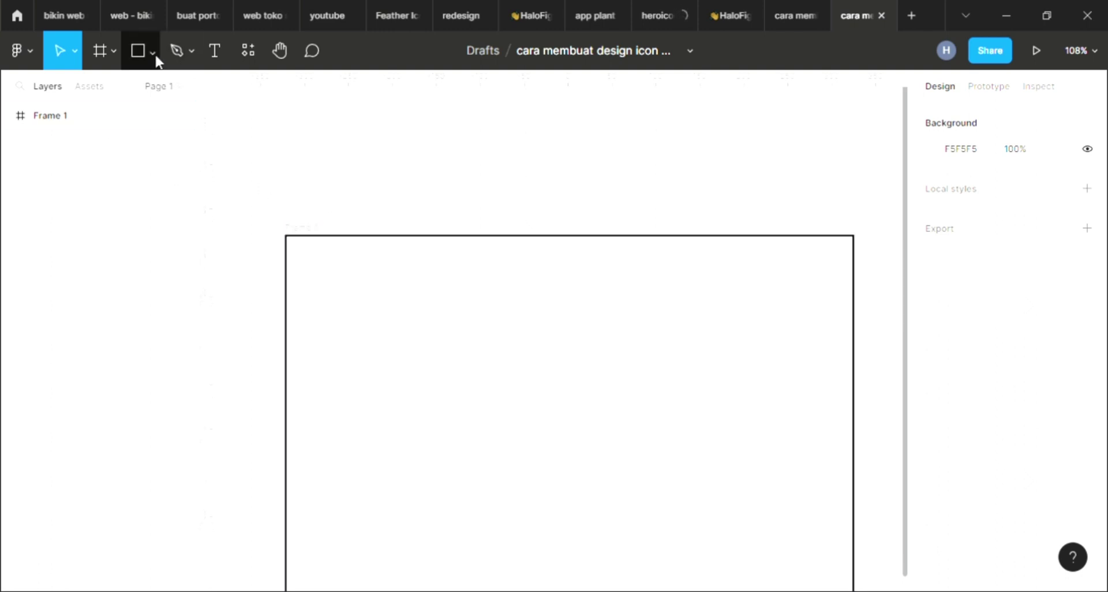
Step: Add the text "Icon adalah sebuah gambar yang mewakili 1000 atau sejuta kata" near the upper edge of Frame 1
left_click(215, 52)
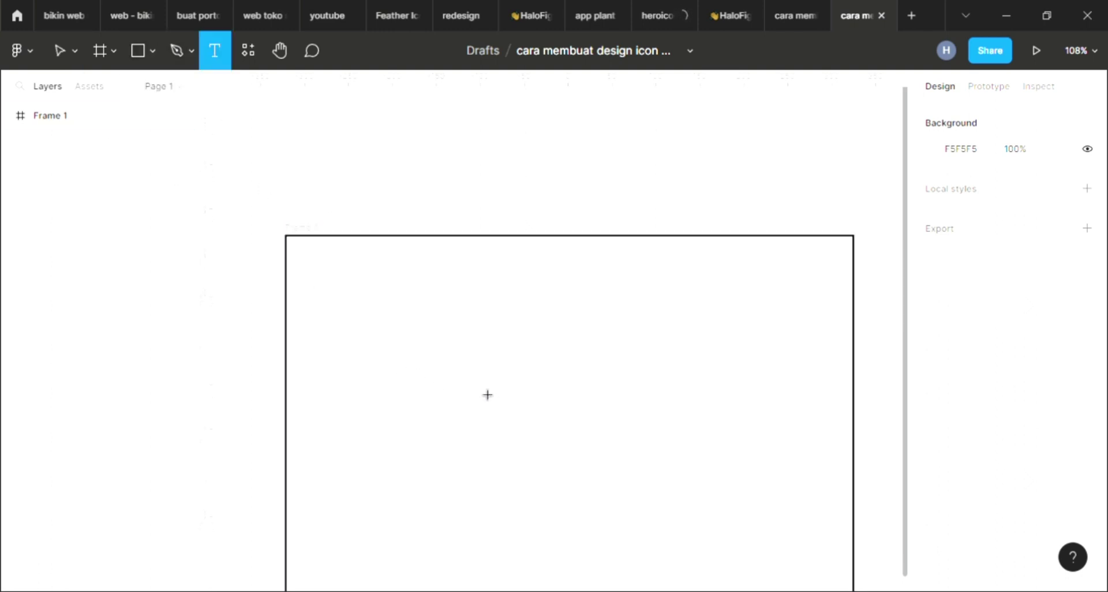
scroll(488, 394, "down", 2)
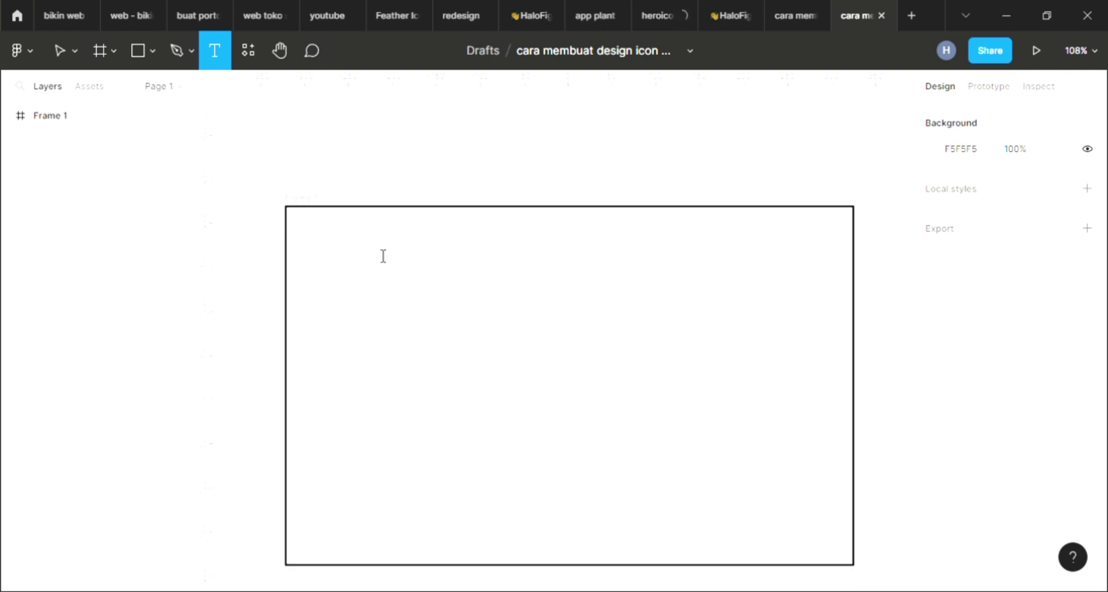
left_click(381, 291)
scroll(379, 267, "up", 1)
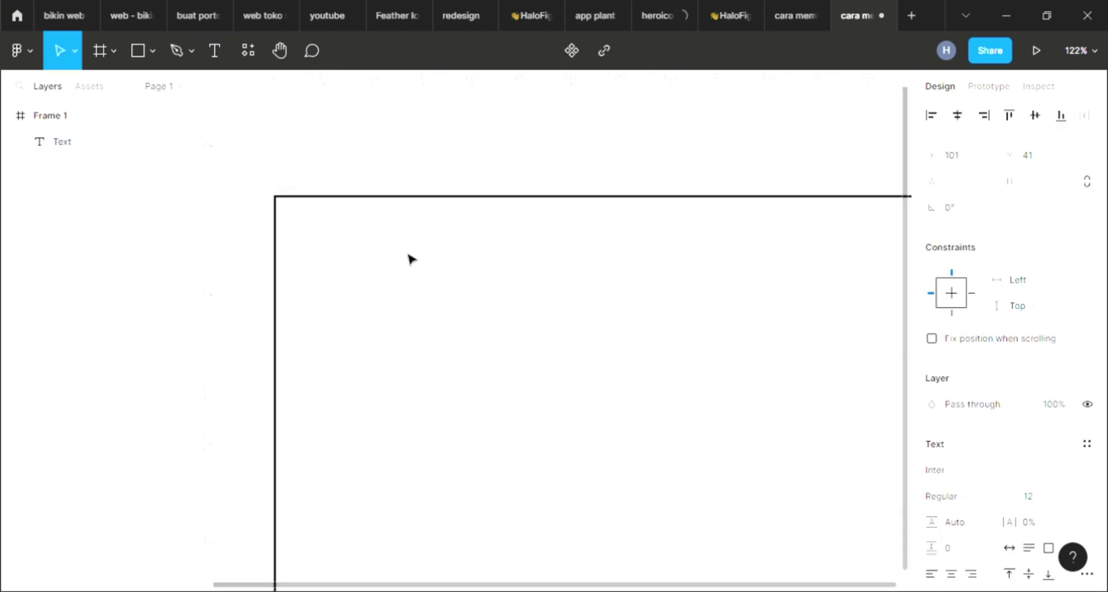
scroll(435, 238, "up", 2)
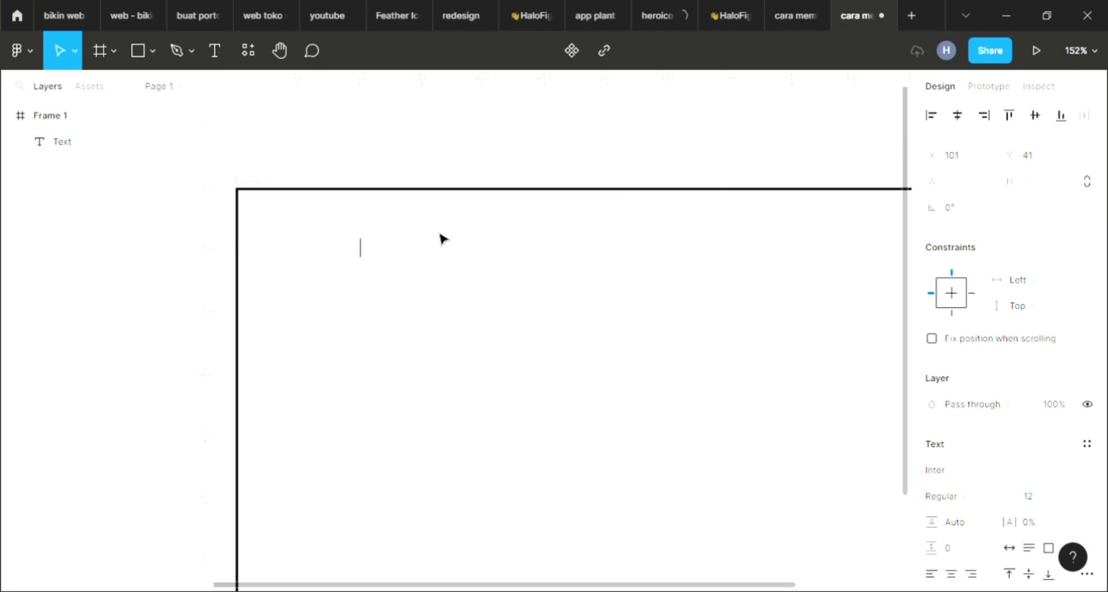
type("Ic")
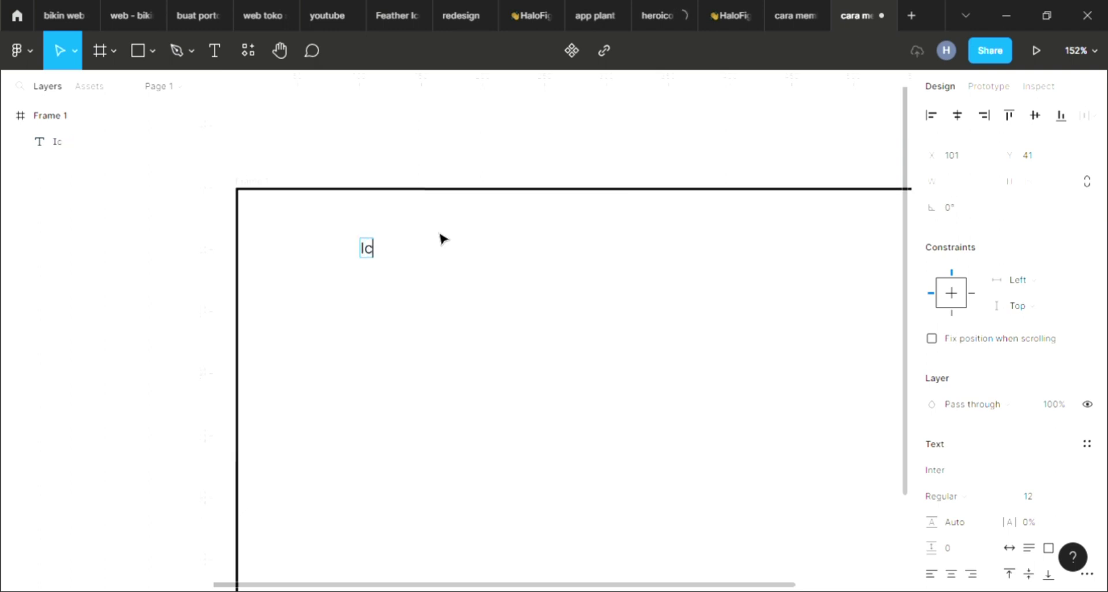
type("on")
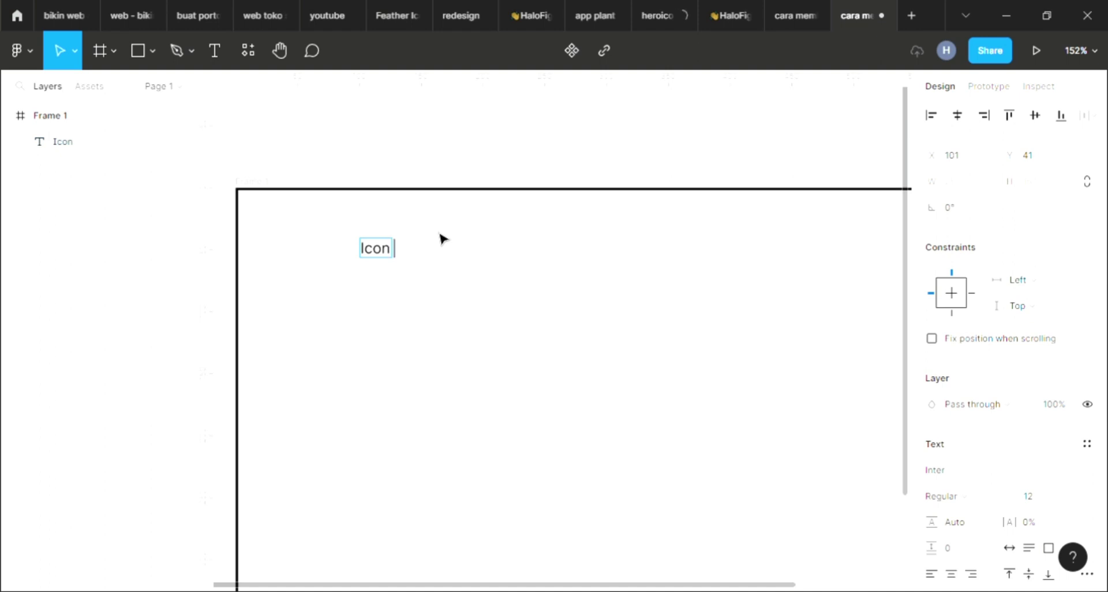
type(" adalah s")
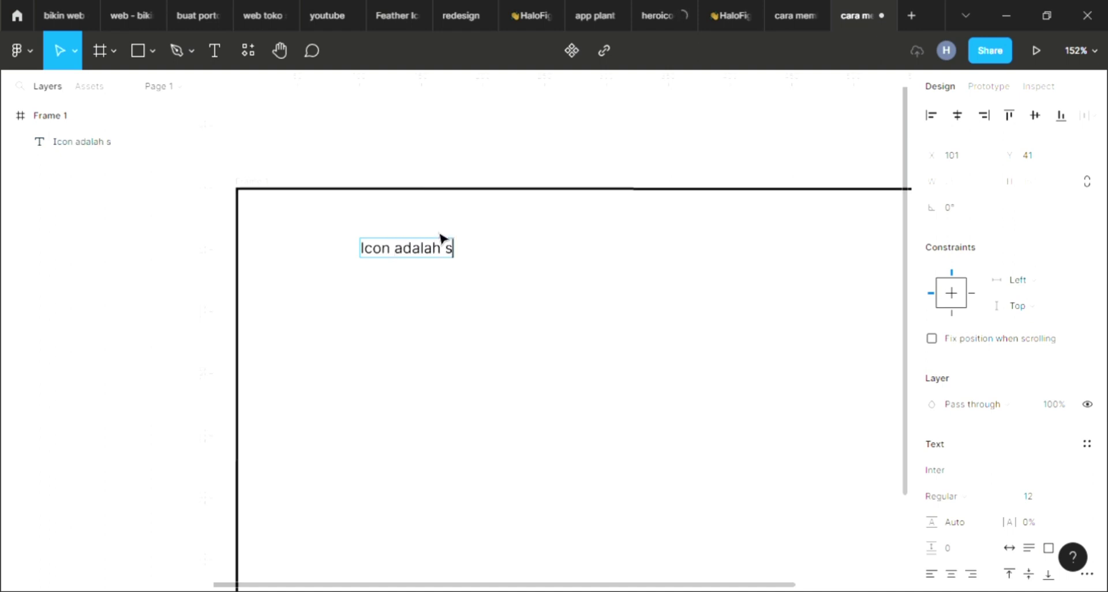
type("ebuah g")
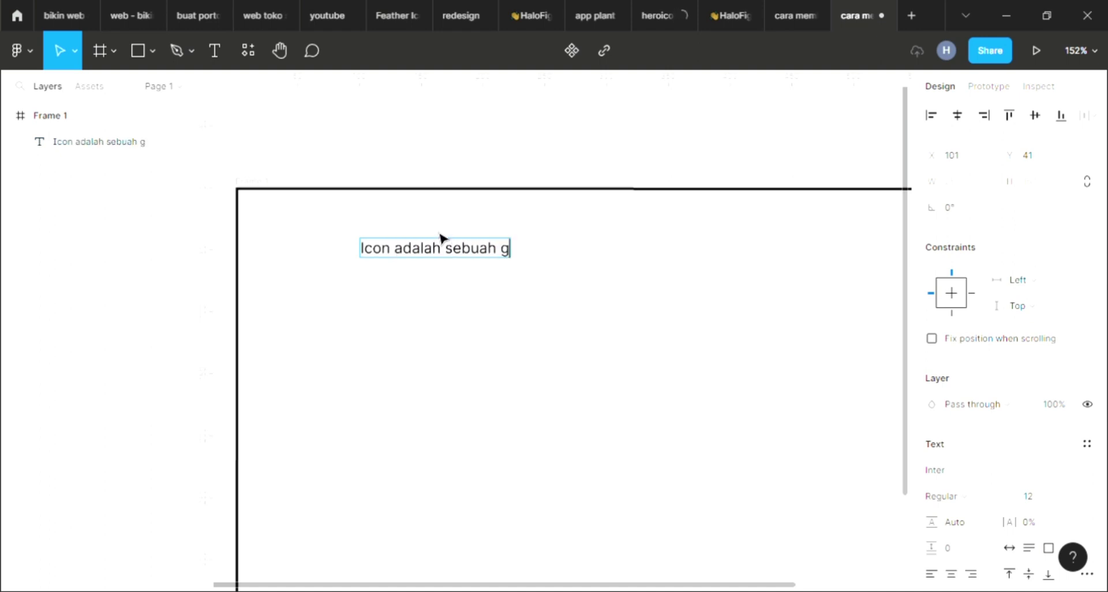
type("ambar")
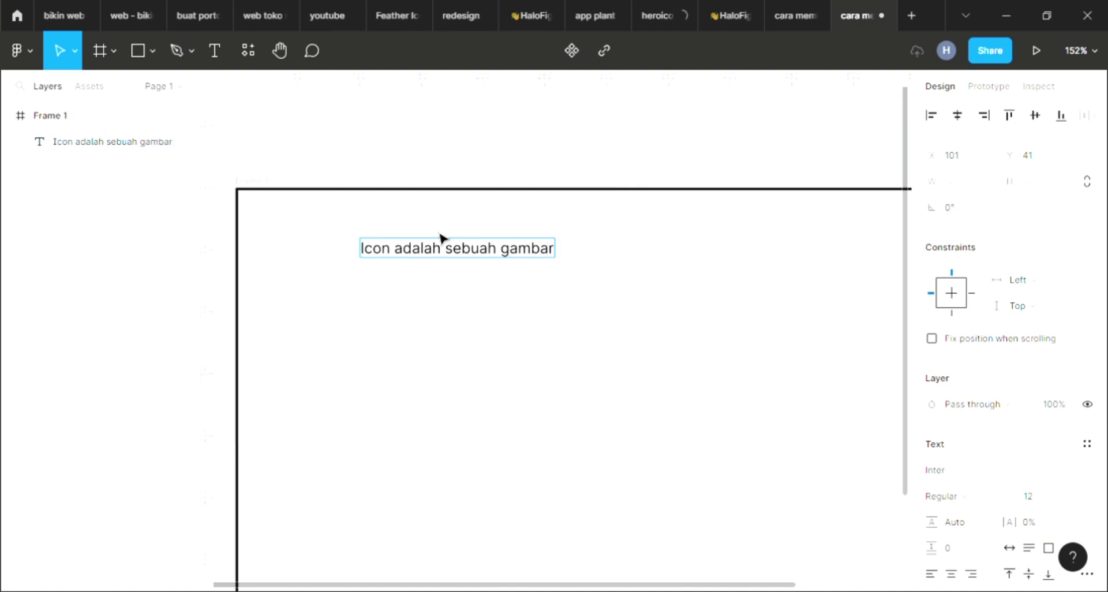
type(" yang me")
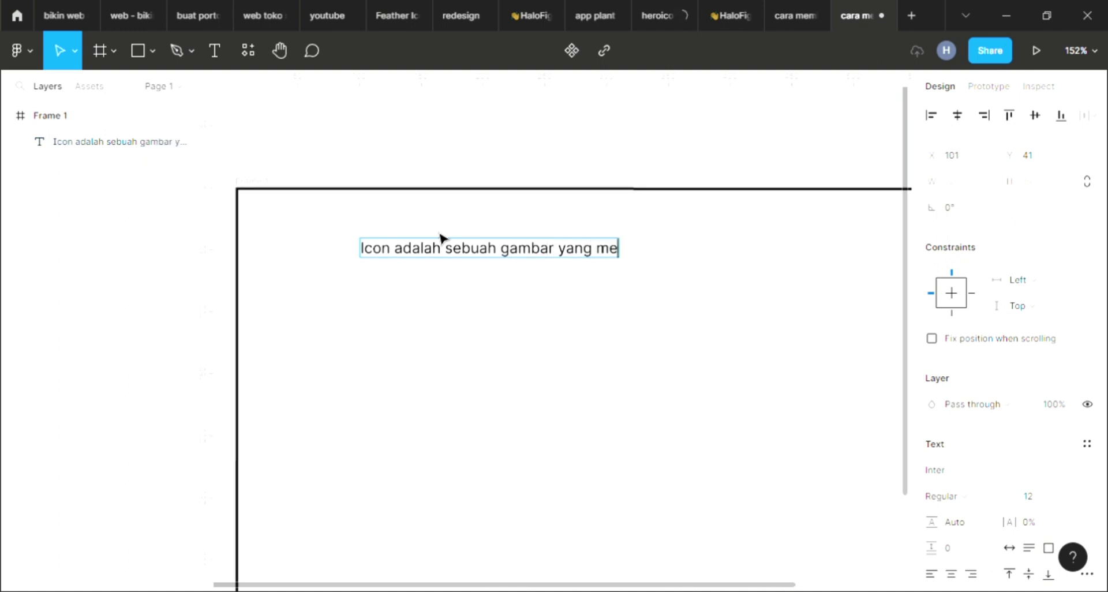
type("wakil")
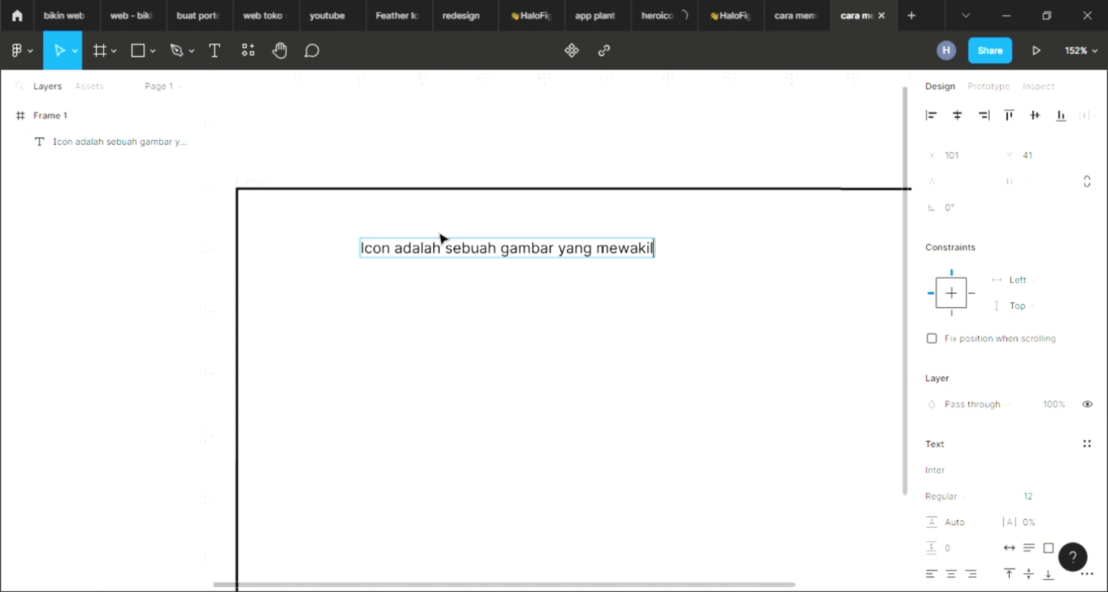
type("i 10000")
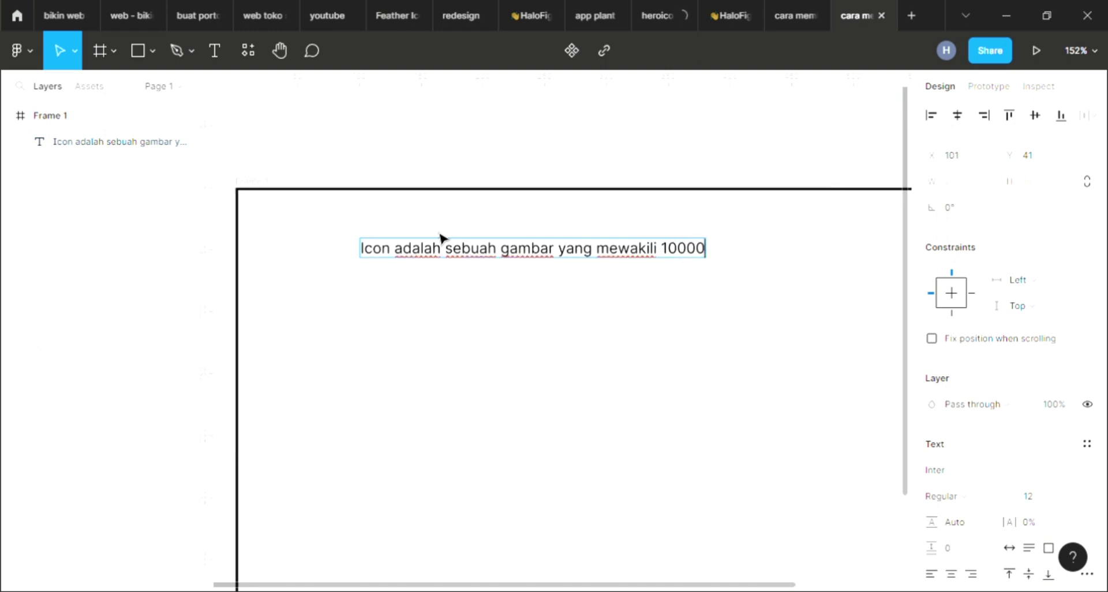
key("BackSpace")
type("ata")
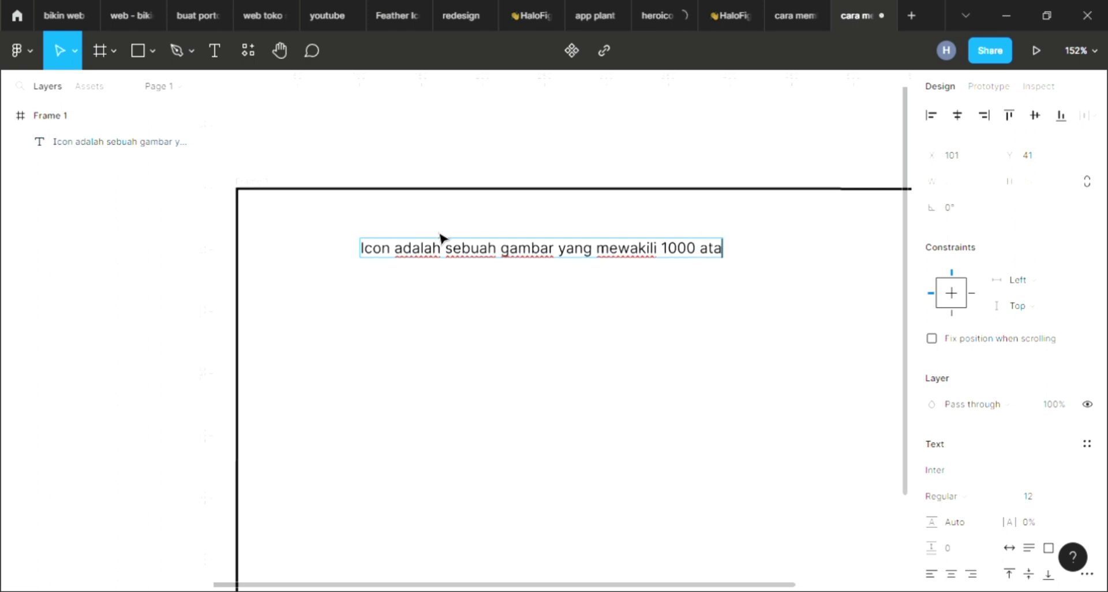
type("u sej")
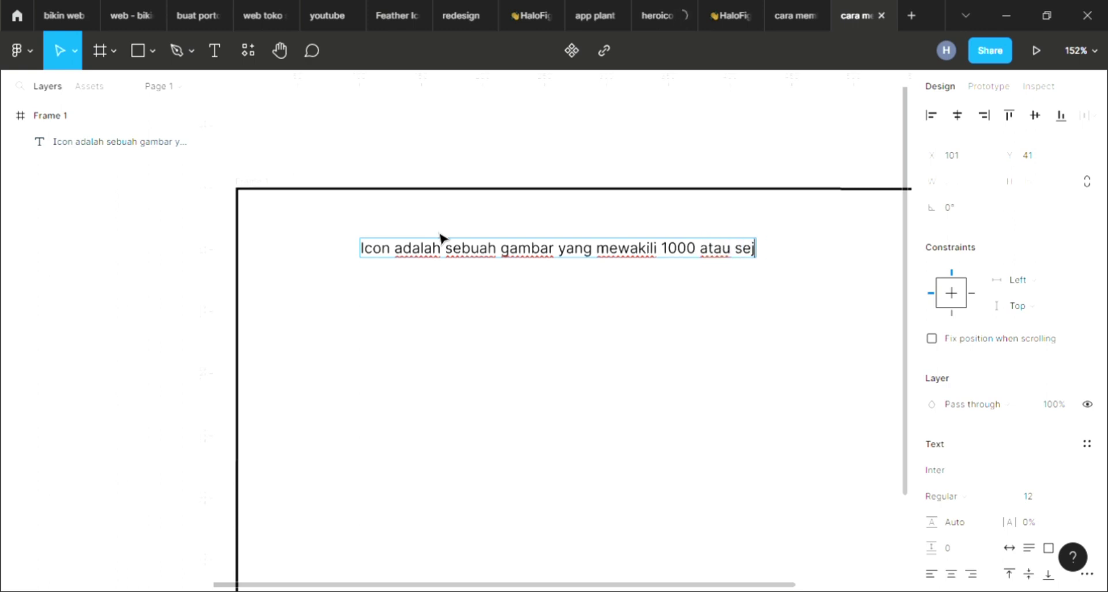
type("uta kata")
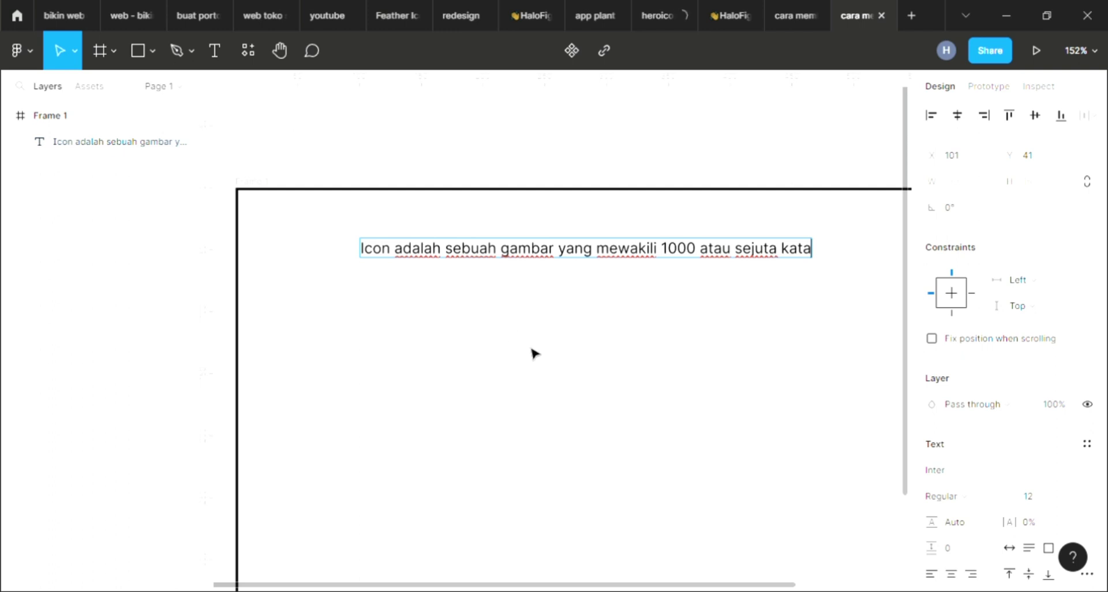
key("Escape")
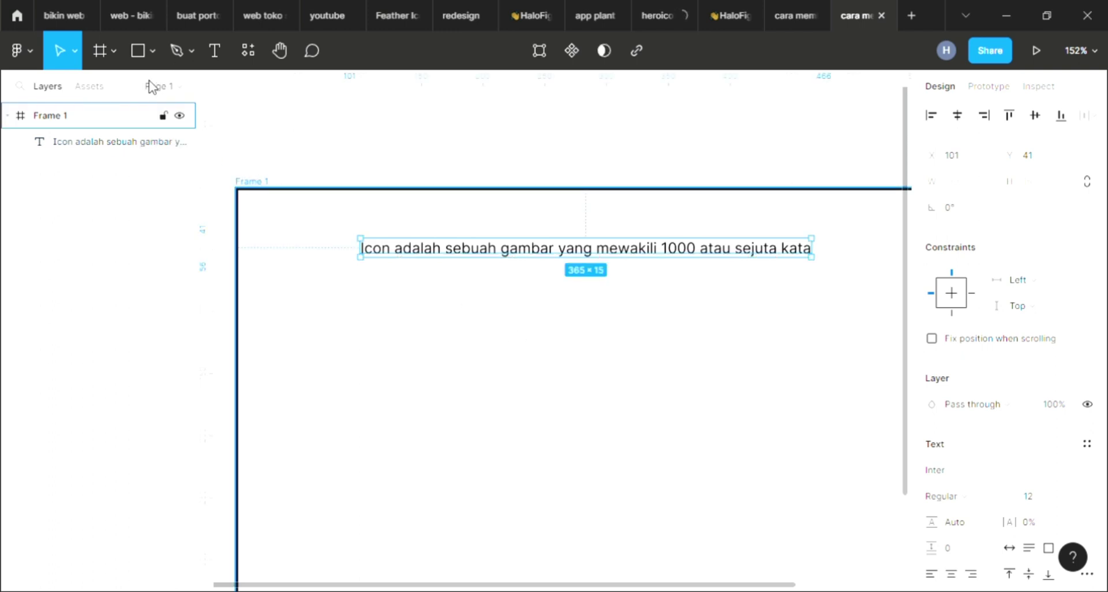
Step: In the Feather Icons & Unicons library file, copy a block of four rows by five icons, starting with the sun icon
left_click(389, 13)
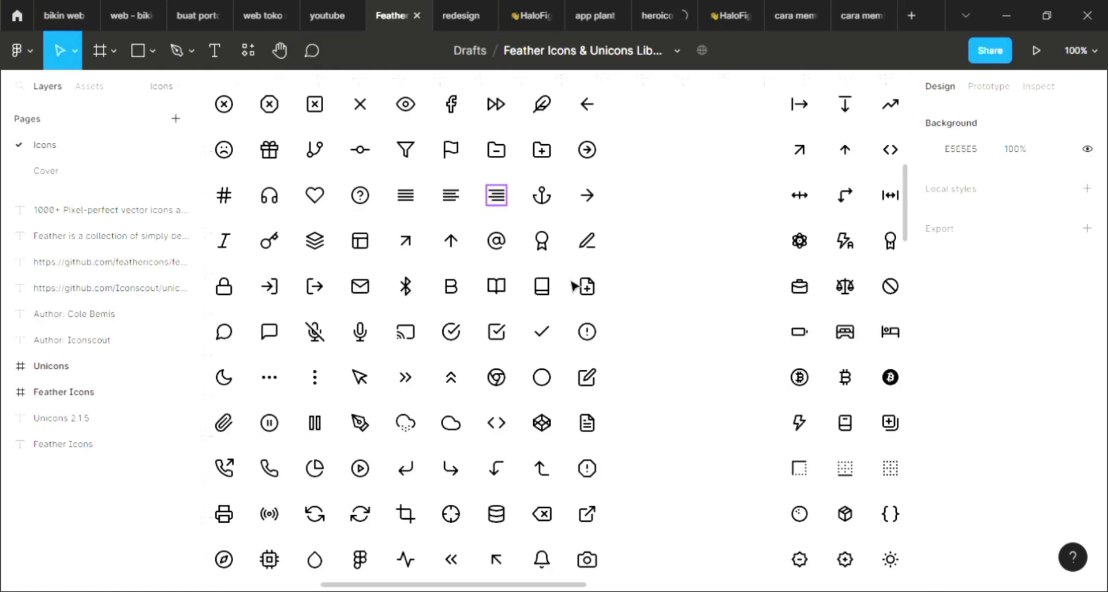
scroll(573, 285, "up", 1)
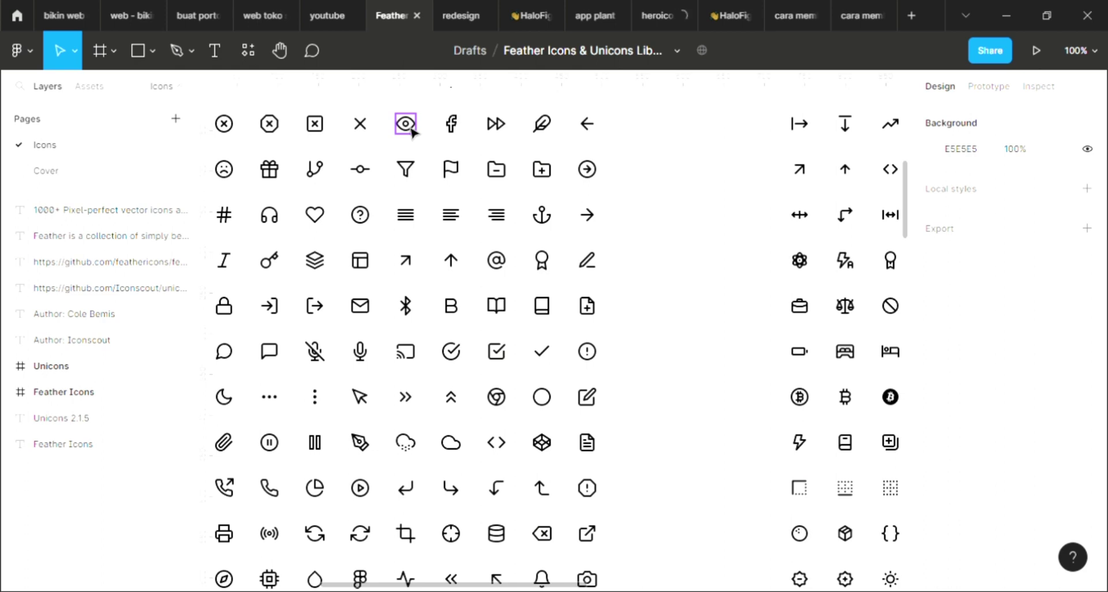
scroll(540, 285, "down", 1)
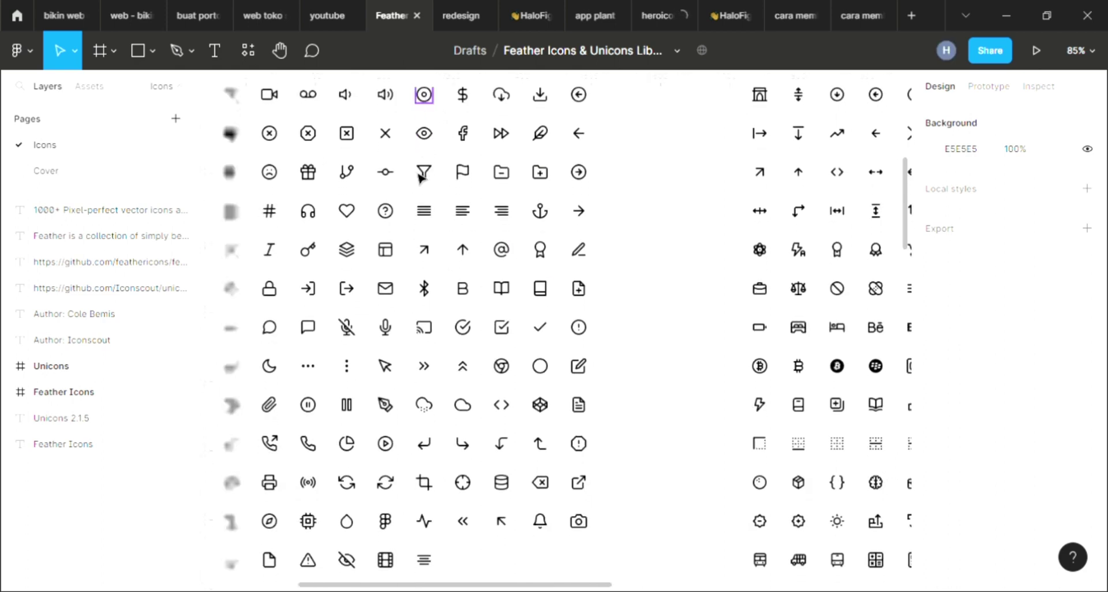
scroll(438, 213, "down", 5)
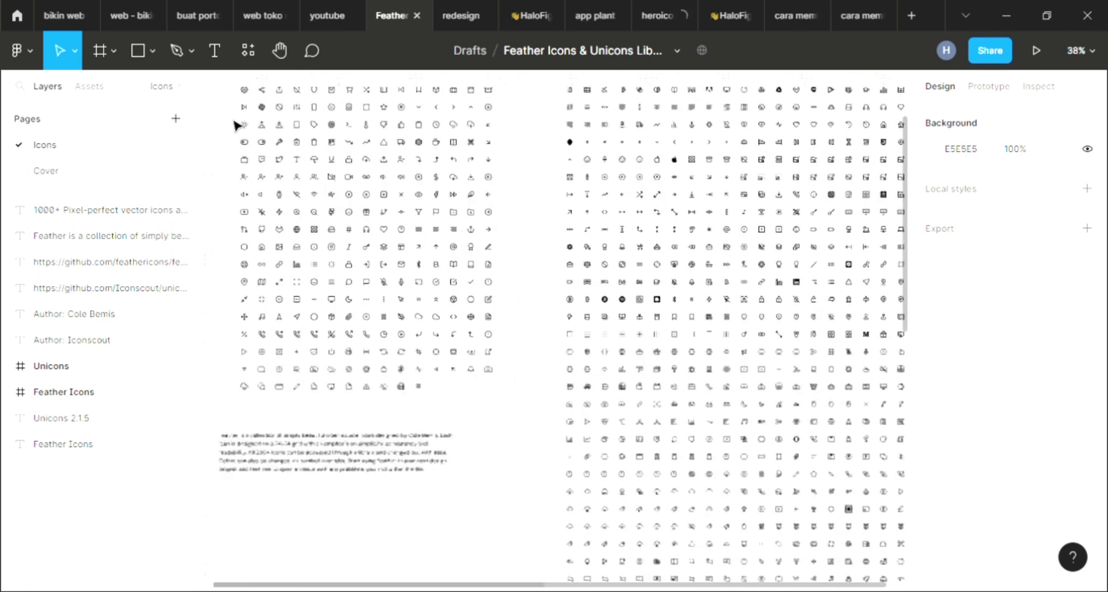
left_click_drag(229, 117, 318, 182)
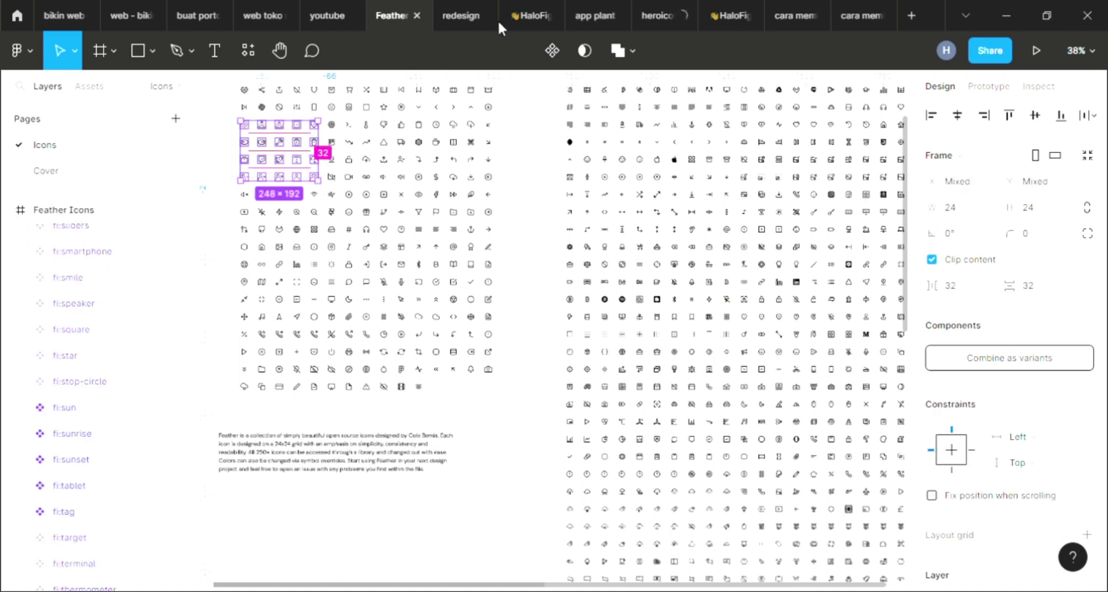
Step: Return to the icon design file, paste the copied icons into Frame 1 and place them just below the sentence
left_click(870, 17)
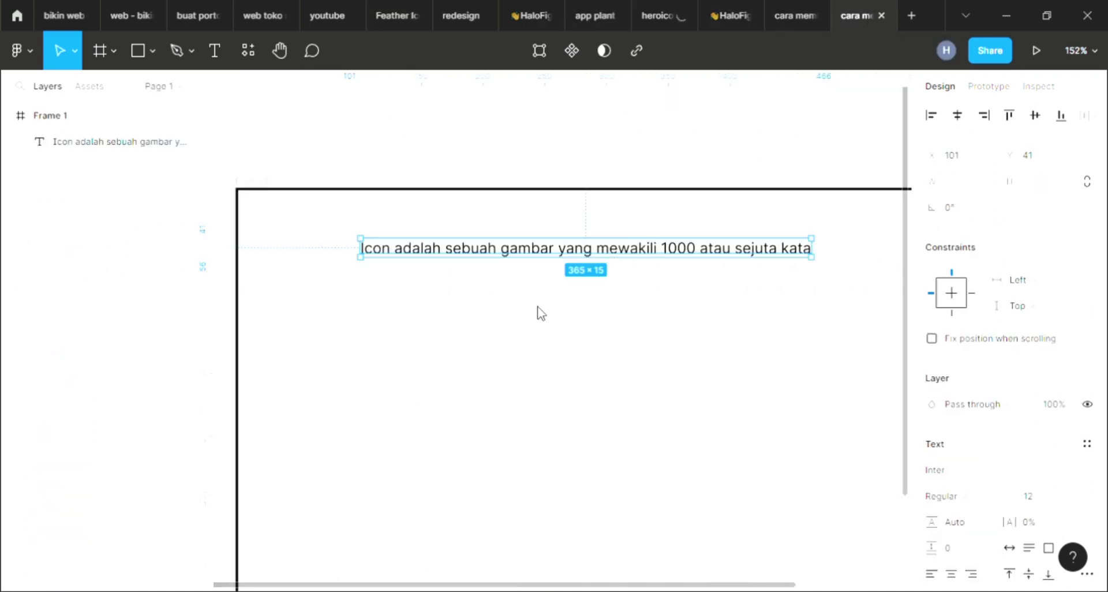
scroll(519, 334, "down", 1)
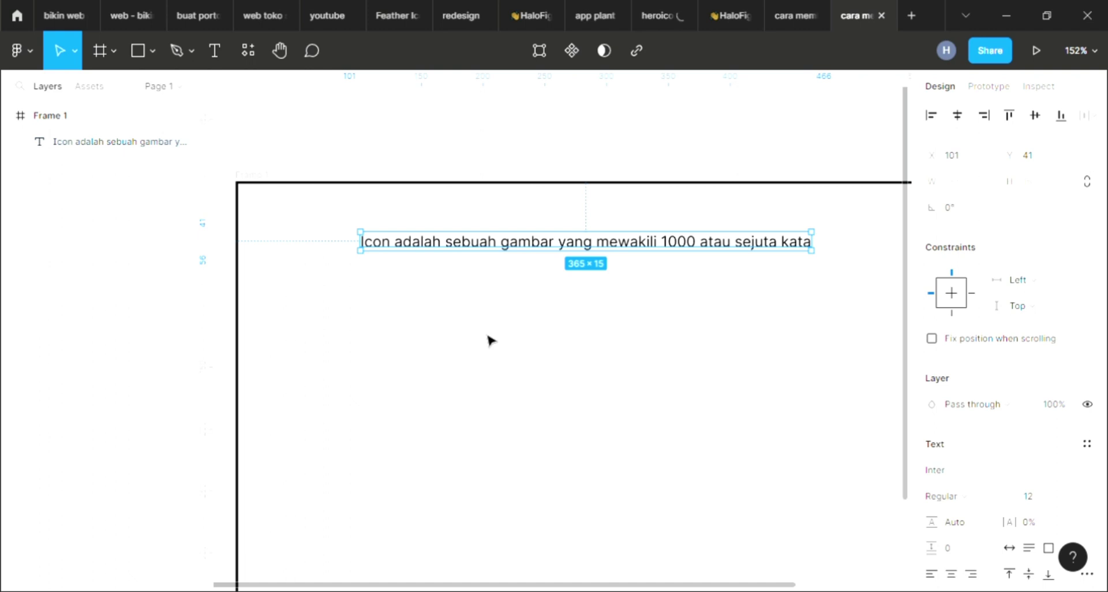
left_click(483, 349)
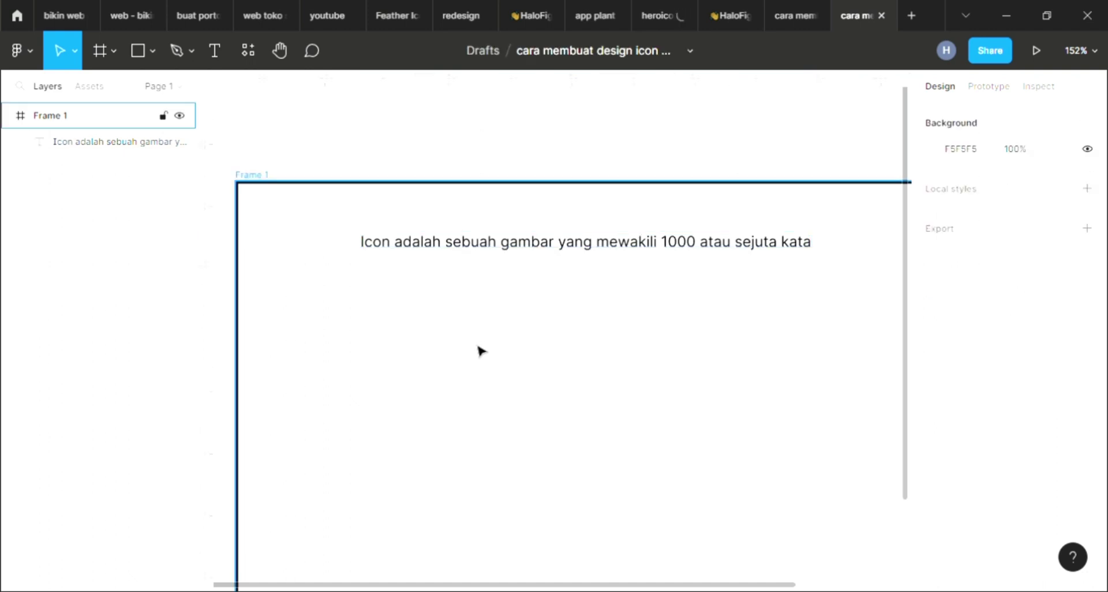
key("ctrl+v")
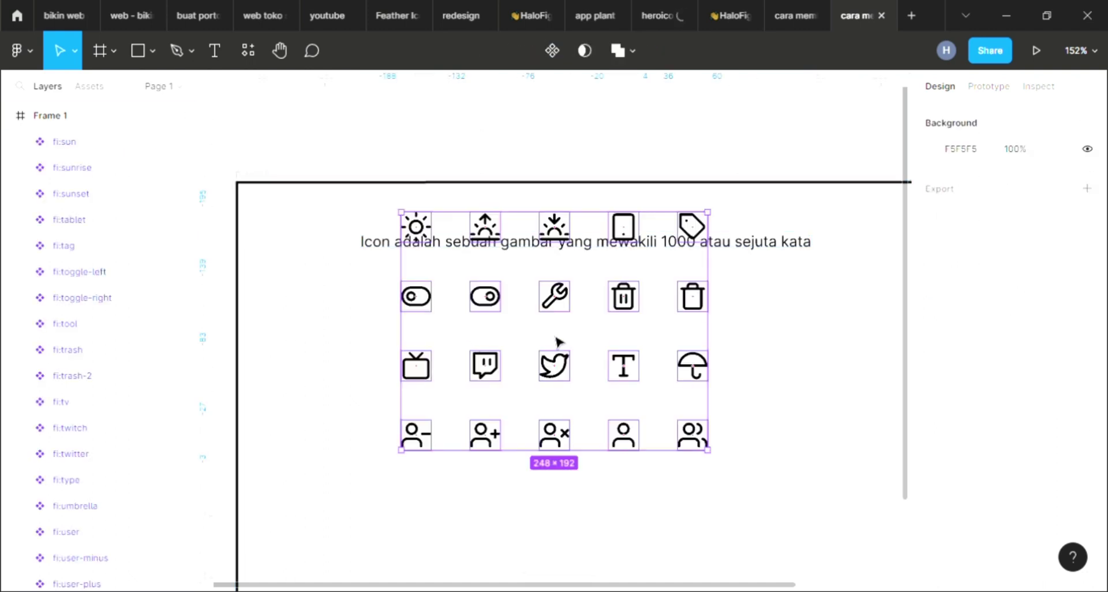
left_click_drag(551, 414, 547, 431)
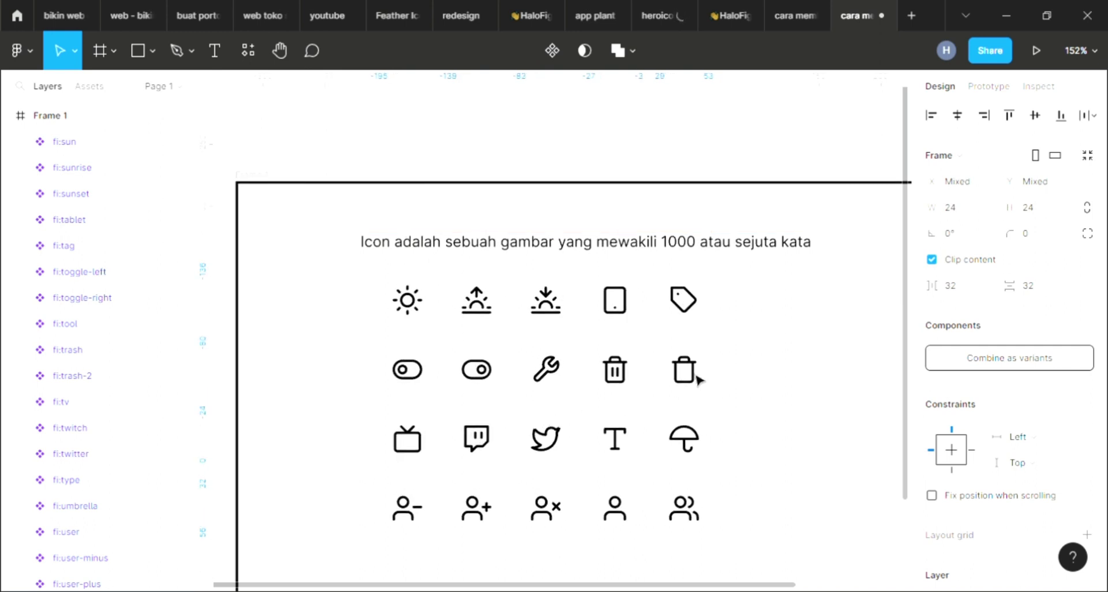
left_click(785, 347)
scroll(779, 346, "down", 3)
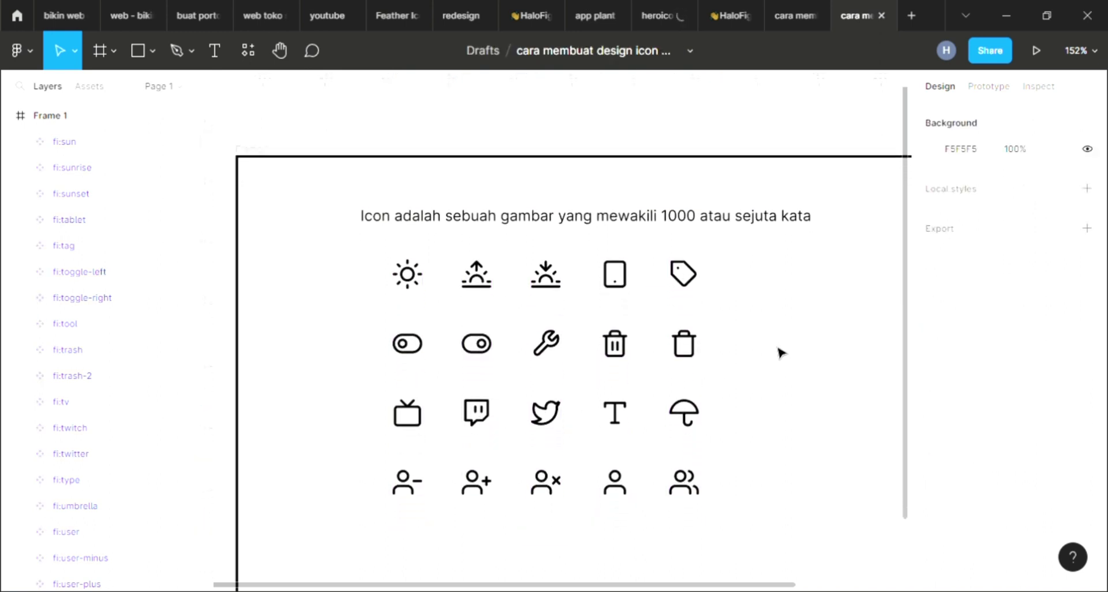
scroll(753, 364, "down", 1)
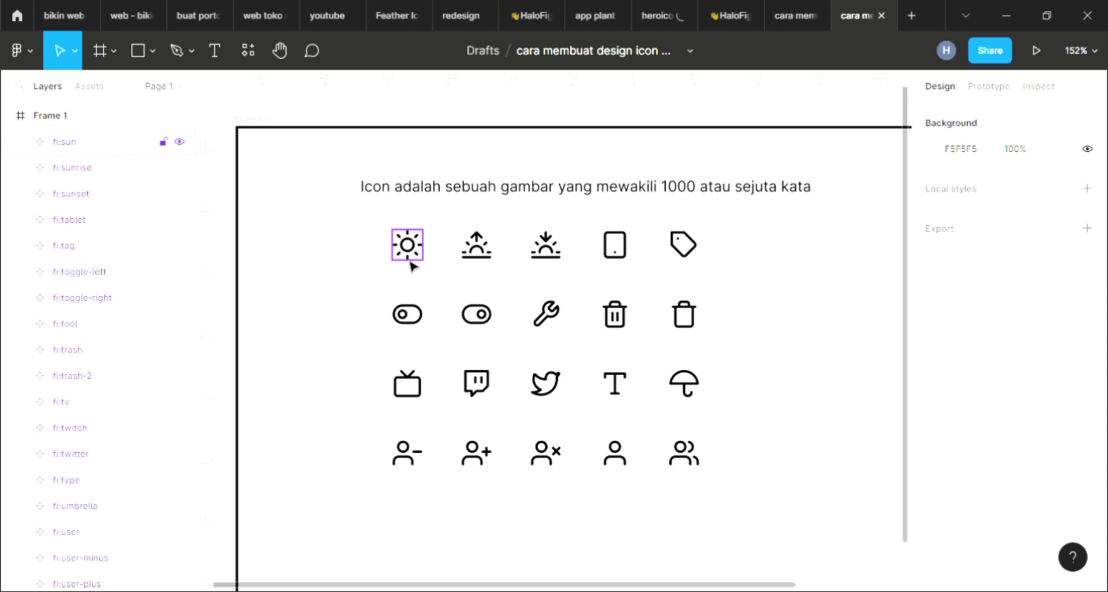
scroll(476, 321, "up", 5)
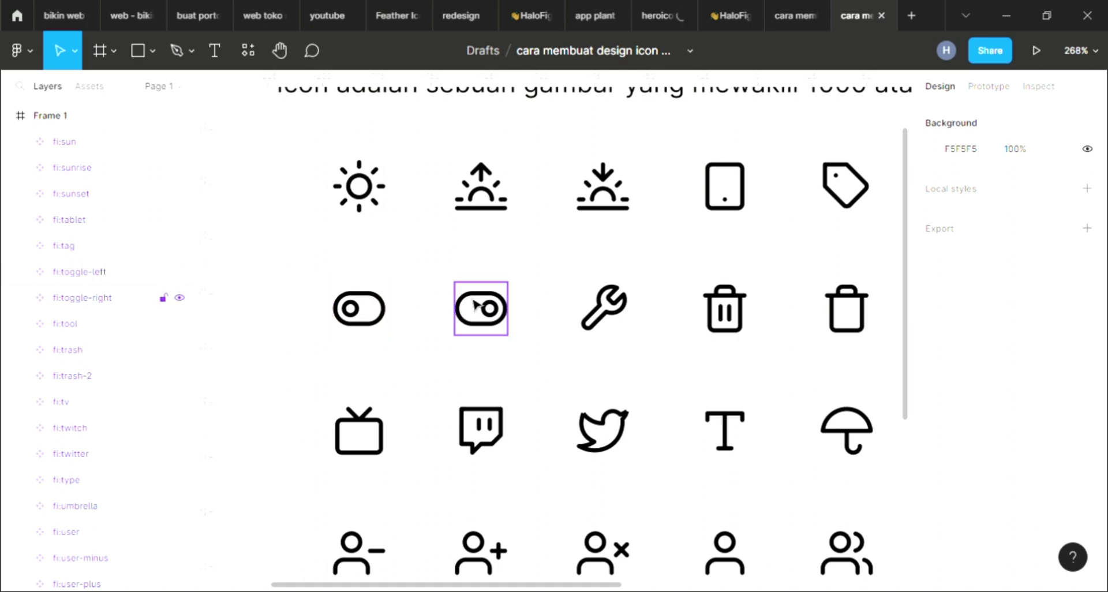
scroll(476, 305, "down", 3)
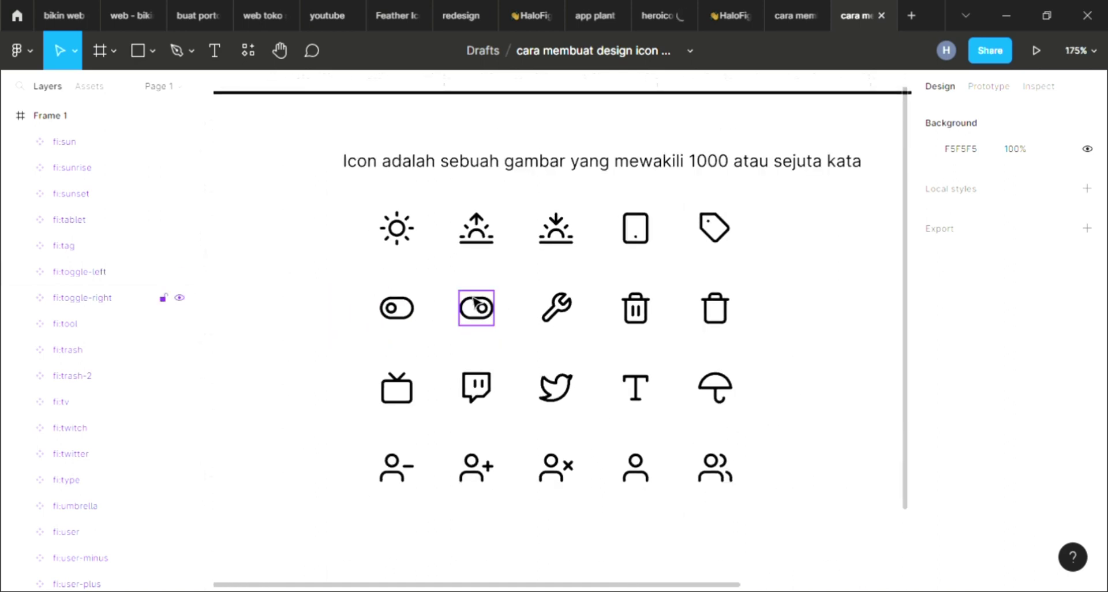
scroll(476, 305, "down", 3)
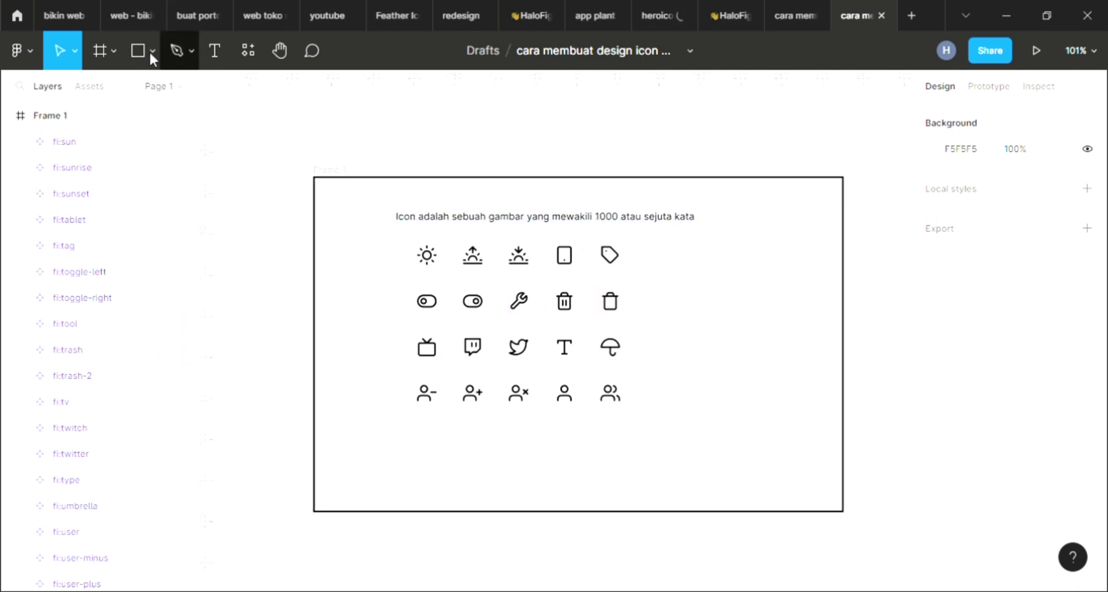
Step: Move the block of twenty icons to the right half of Frame 1, clear of the sentence above
scroll(794, 283, "up", 2)
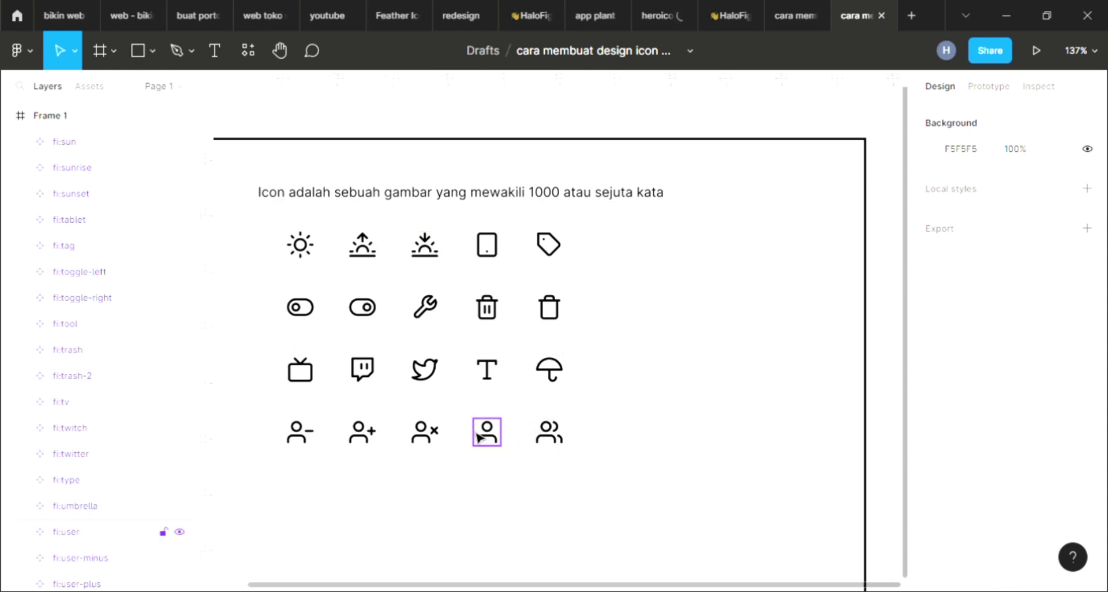
scroll(477, 435, "up", 3)
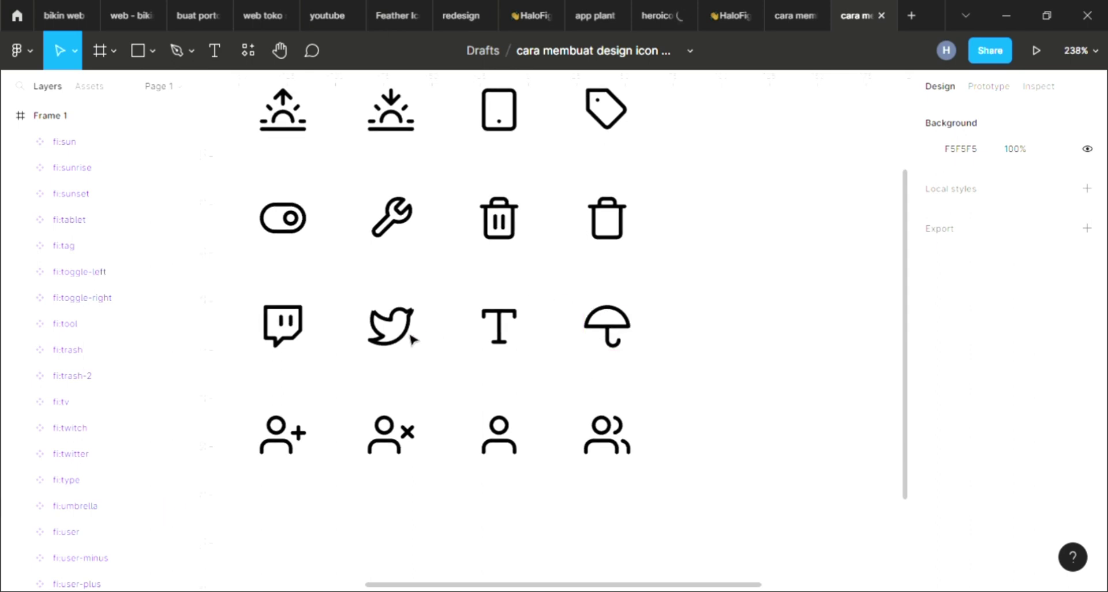
scroll(411, 340, "left", 4)
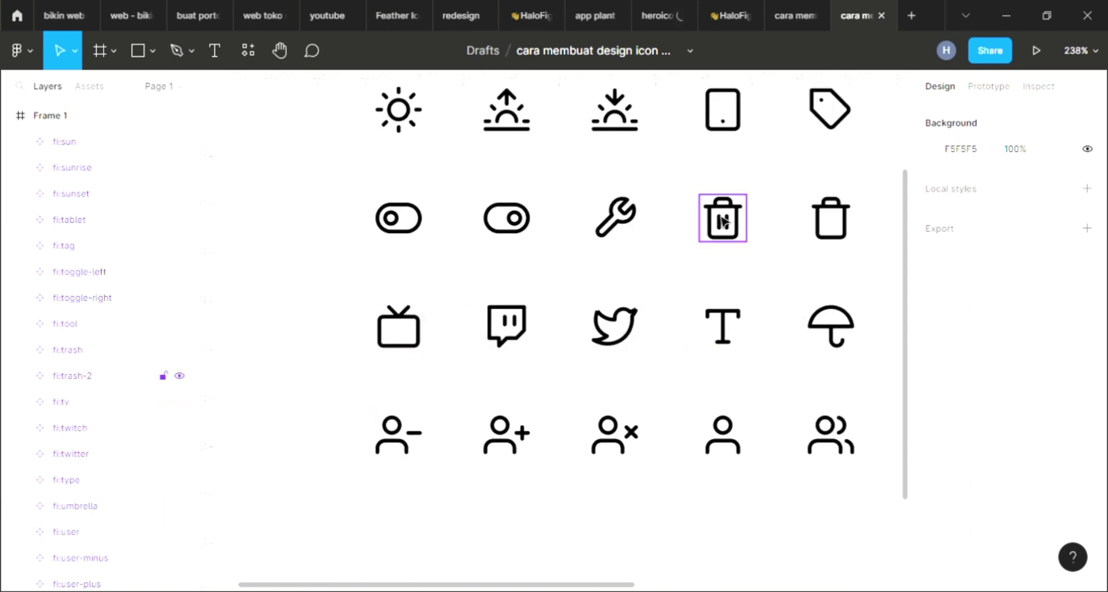
scroll(723, 222, "down", 5)
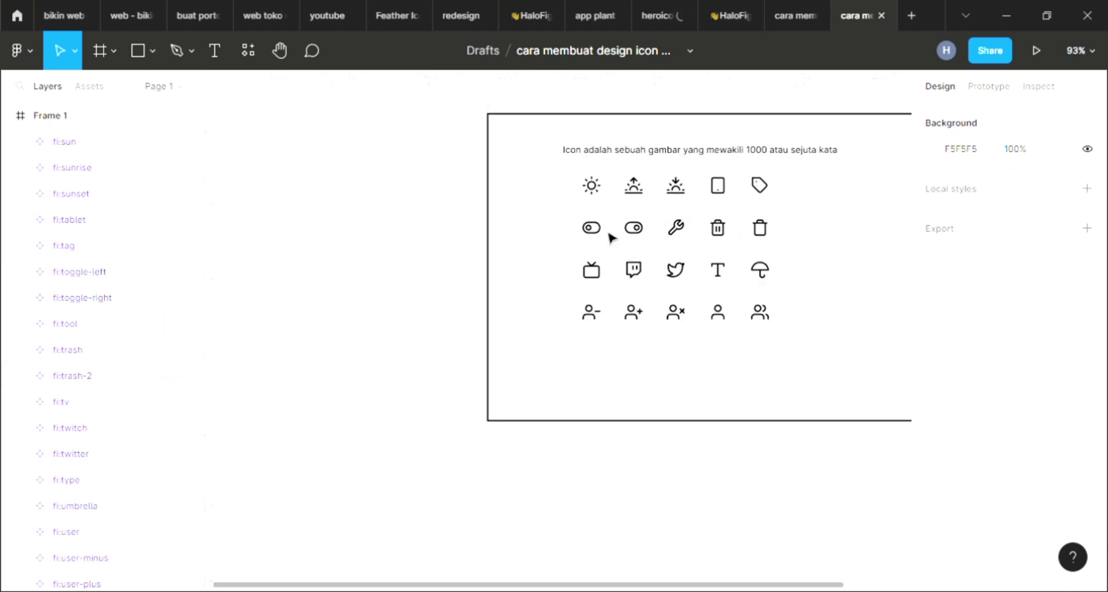
left_click_drag(547, 173, 780, 350)
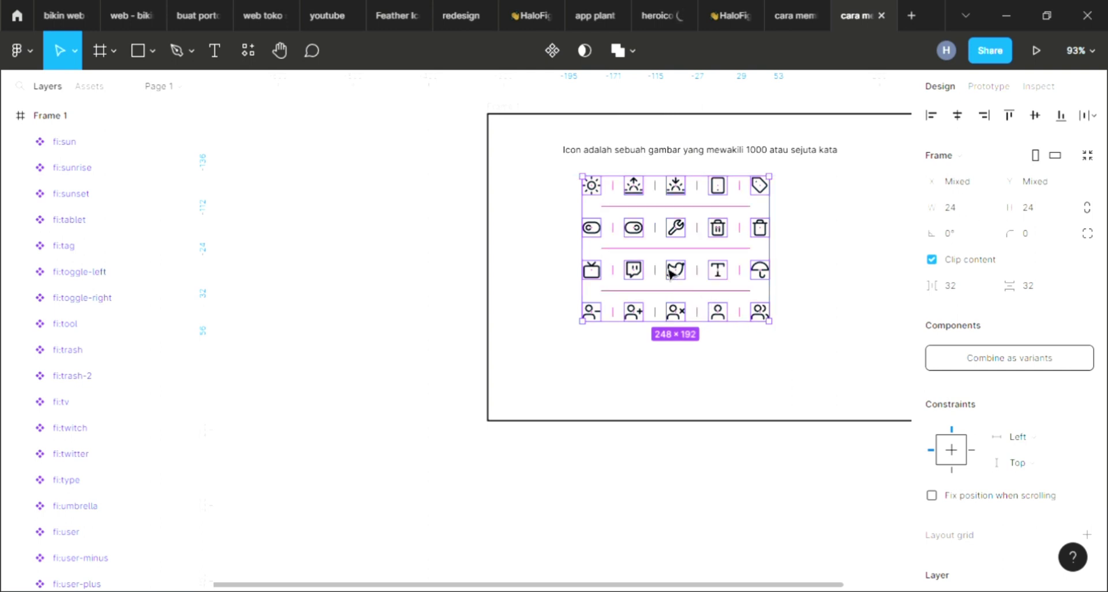
left_click_drag(669, 274, 864, 277)
scroll(595, 254, "right", 3)
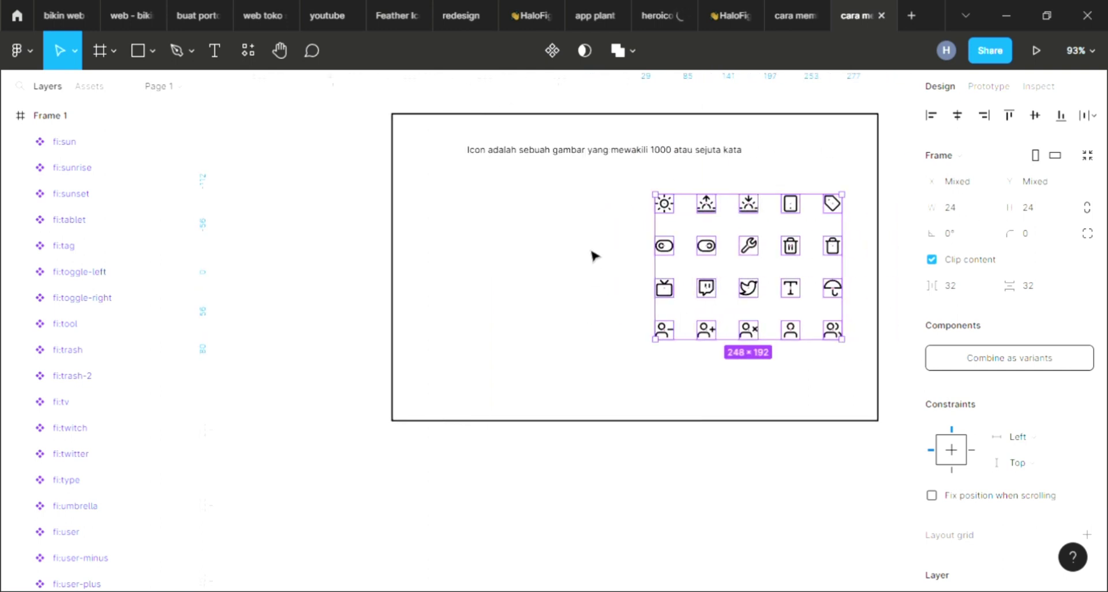
scroll(594, 256, "right", 1)
scroll(594, 256, "up", 1)
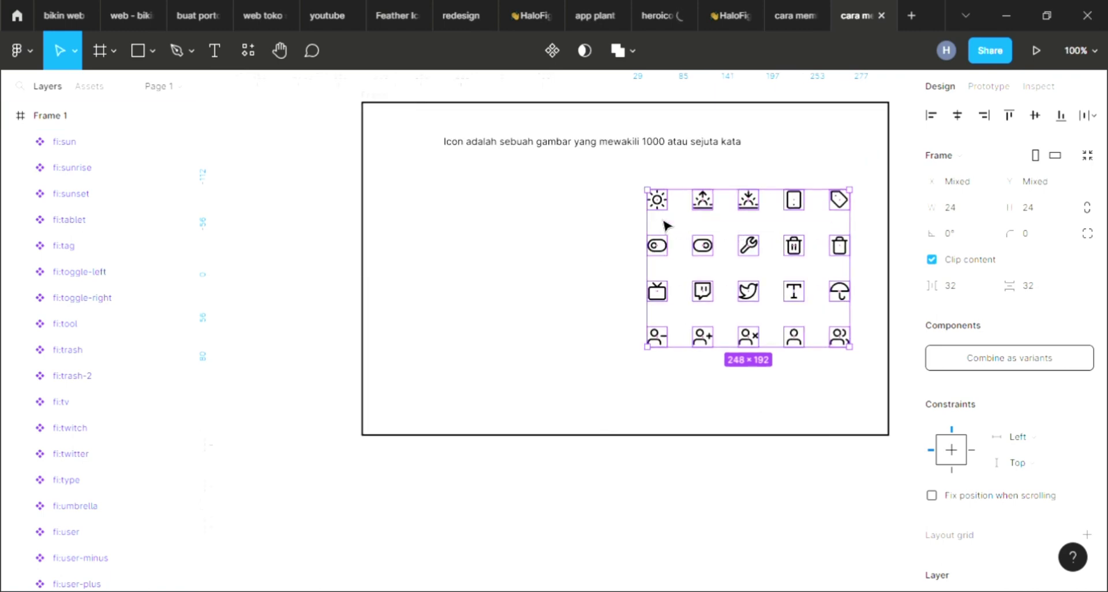
left_click_drag(666, 225, 689, 224)
left_click(705, 265)
Step: Draw a rectangle of about 73 × 58 in the empty area to the left of the icons in Frame 1
scroll(704, 265, "up", 3)
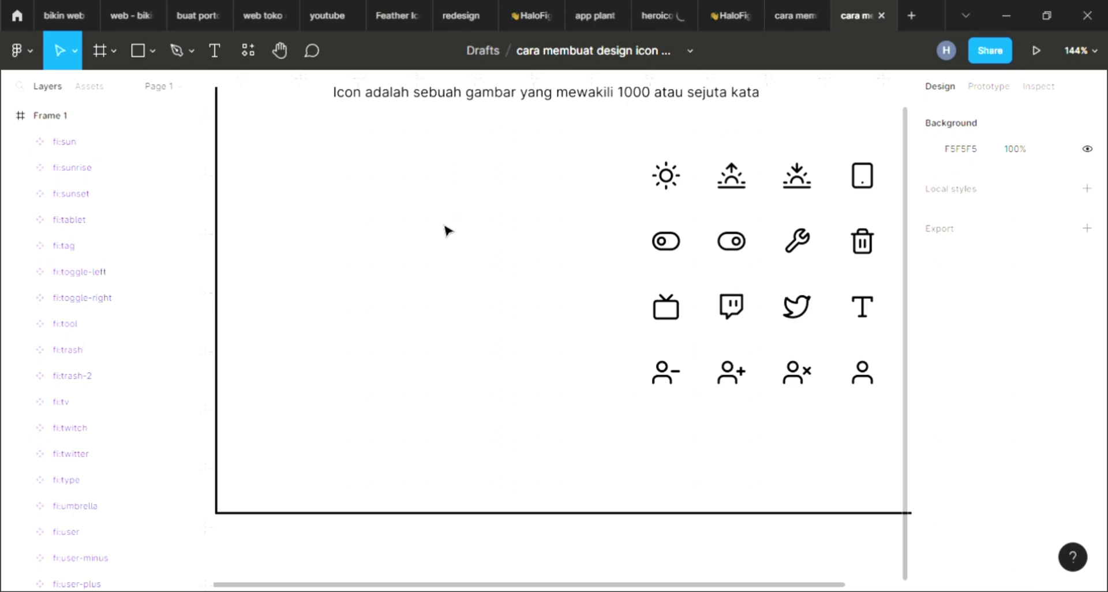
scroll(774, 255, "up", 2)
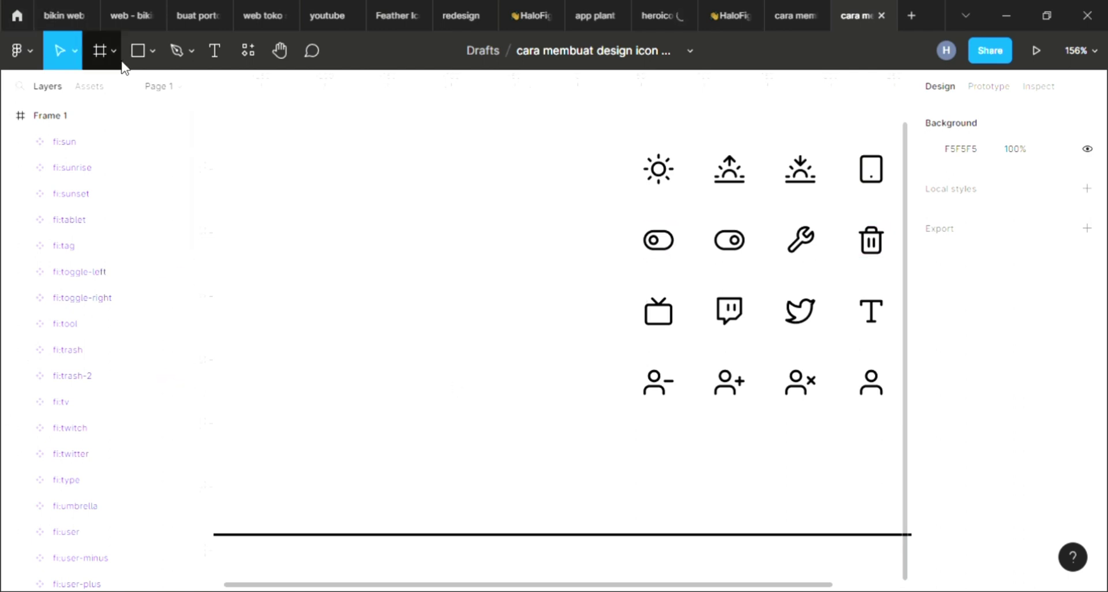
left_click(146, 67)
left_click_drag(388, 166, 482, 240)
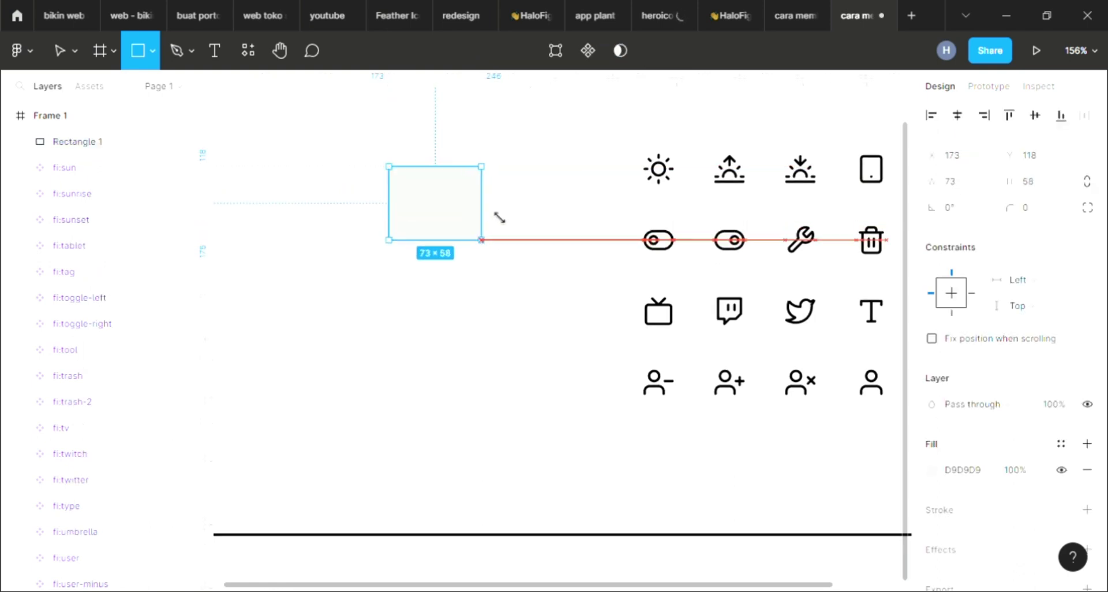
left_click(276, 130)
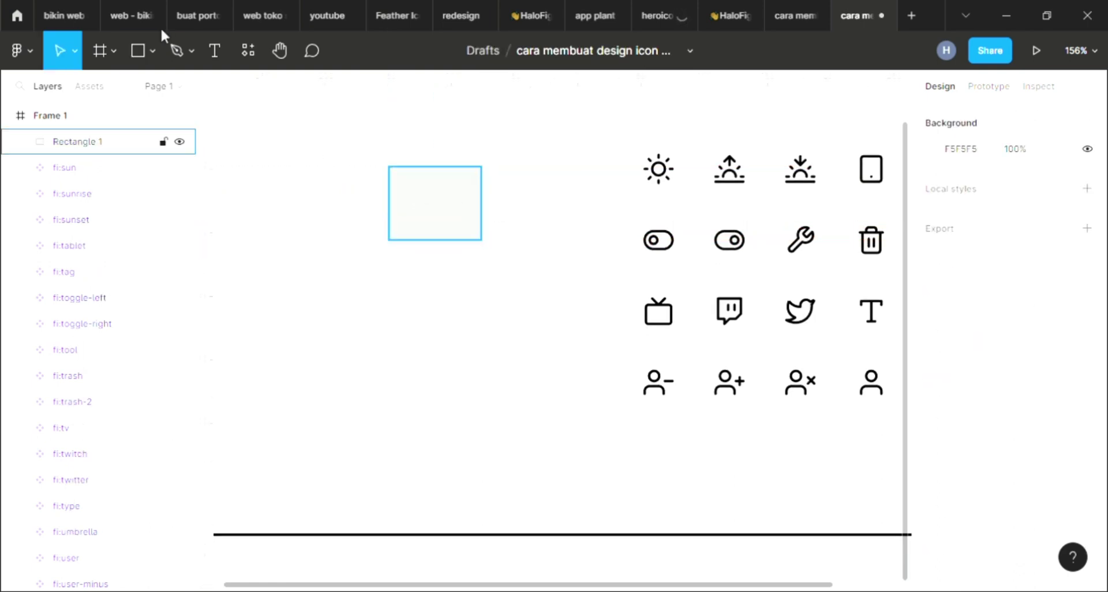
Step: Add the text "Foto" and position it in the middle of the rectangle
left_click(215, 51)
left_click(588, 138)
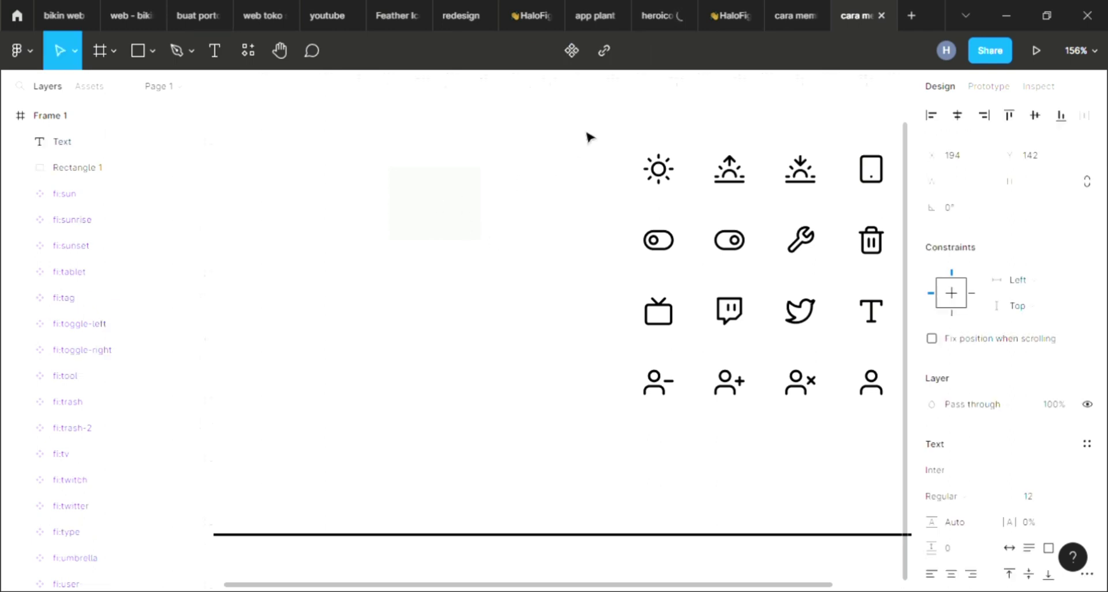
type("Foto")
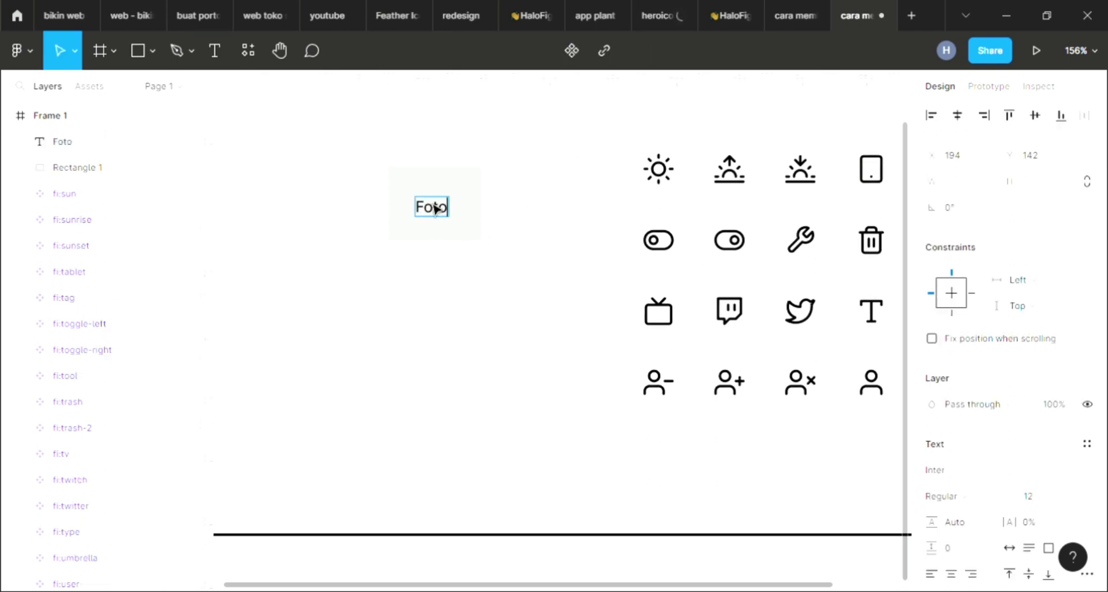
key("Escape")
left_click_drag(435, 209, 436, 214)
left_click(507, 222)
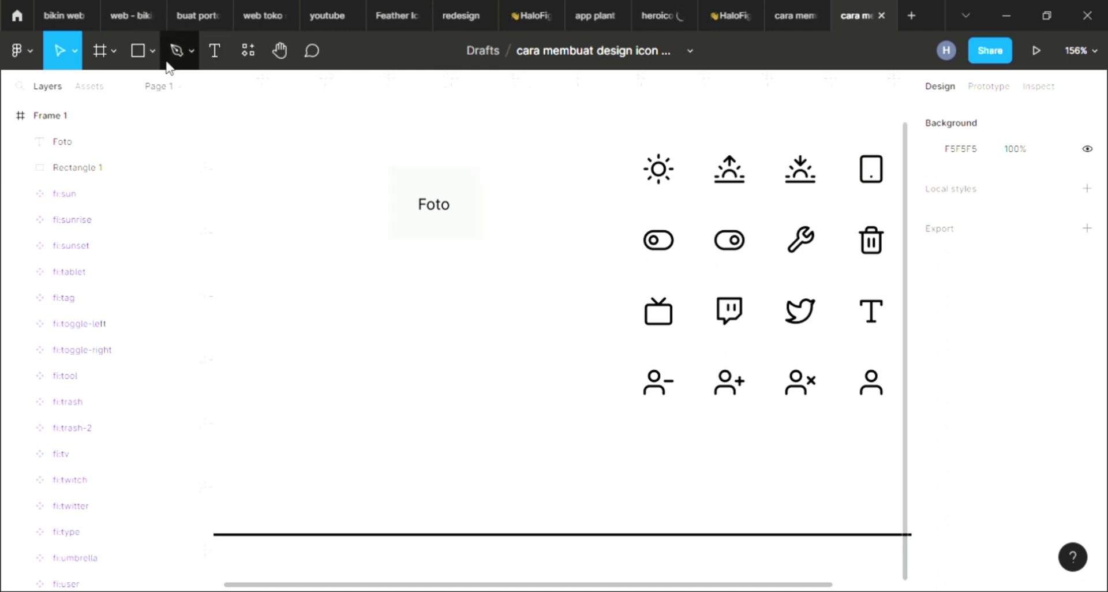
left_click(152, 53)
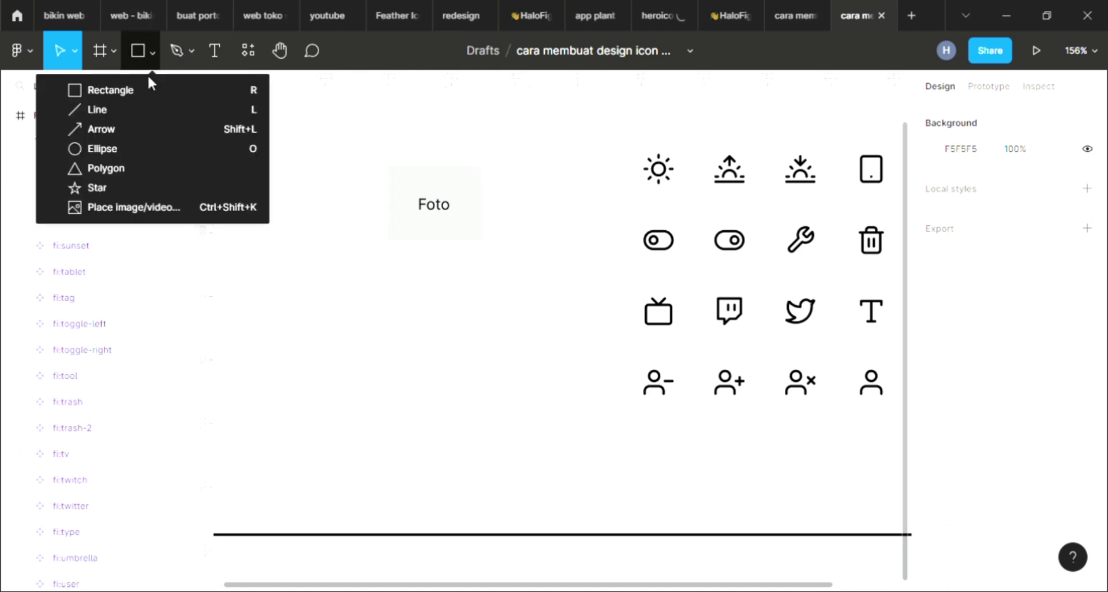
left_click(149, 114)
left_click_drag(428, 245, 425, 283)
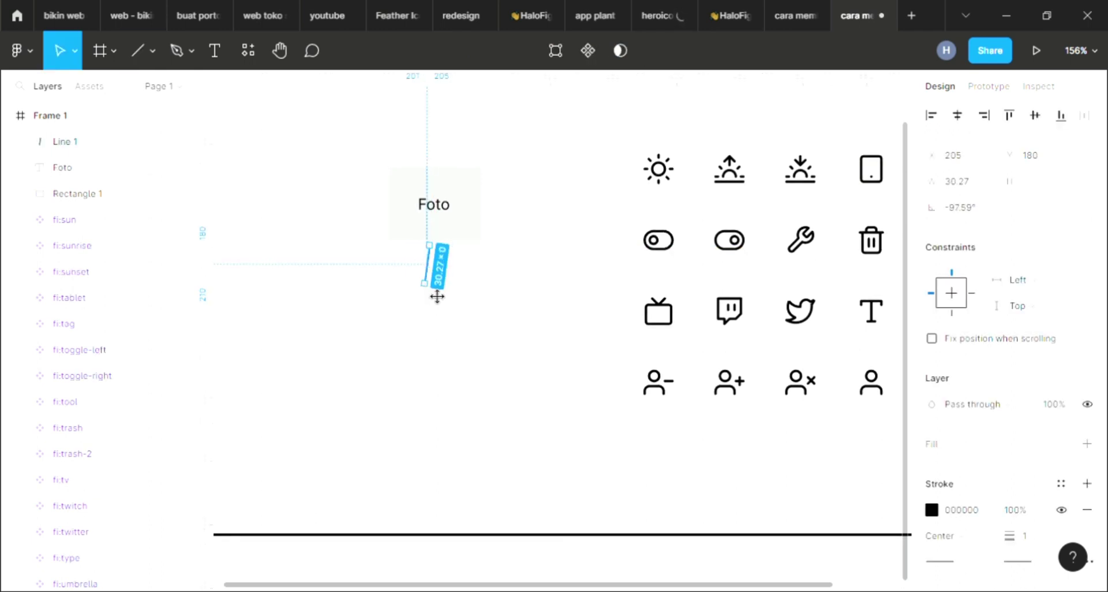
key("Delete")
Step: Draw a short arrow pointing straight down from the middle of the Foto rectangle's lower edge
left_click(145, 51)
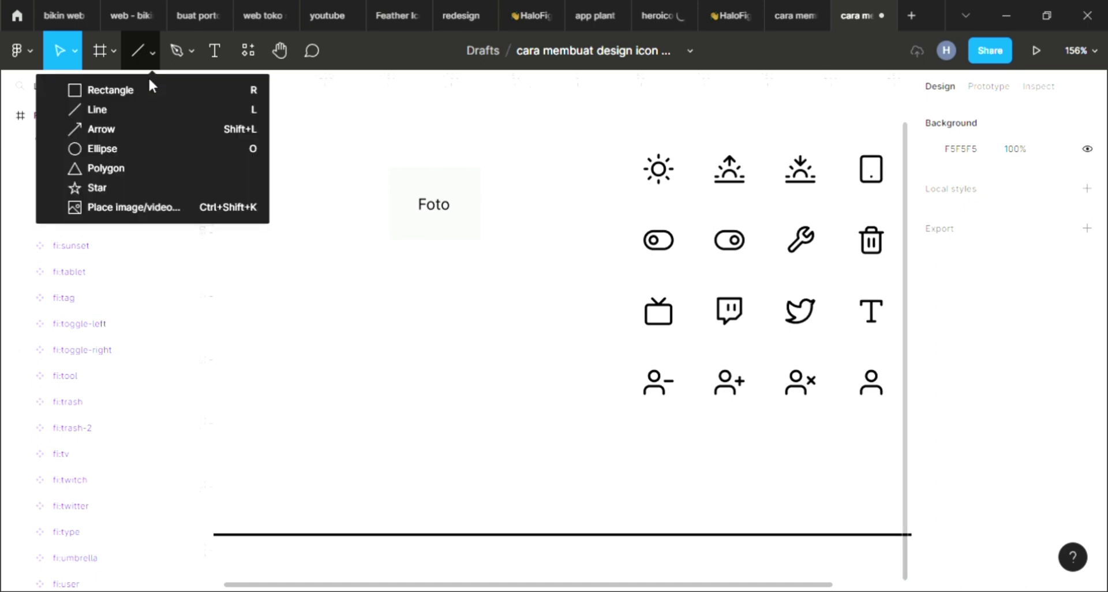
left_click(141, 127)
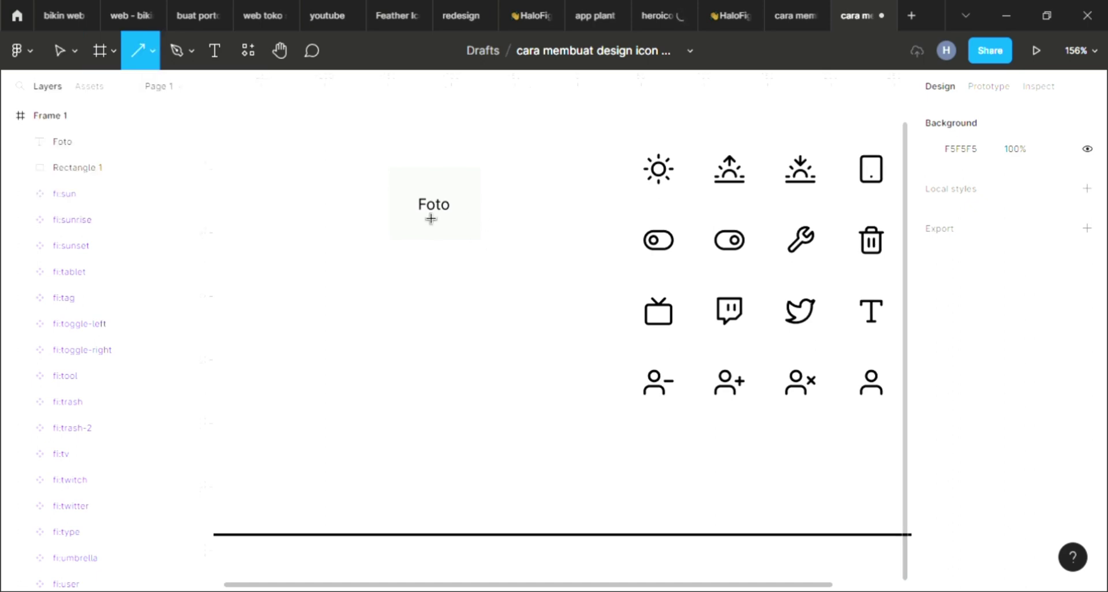
left_click_drag(434, 239, 435, 282)
key("Escape")
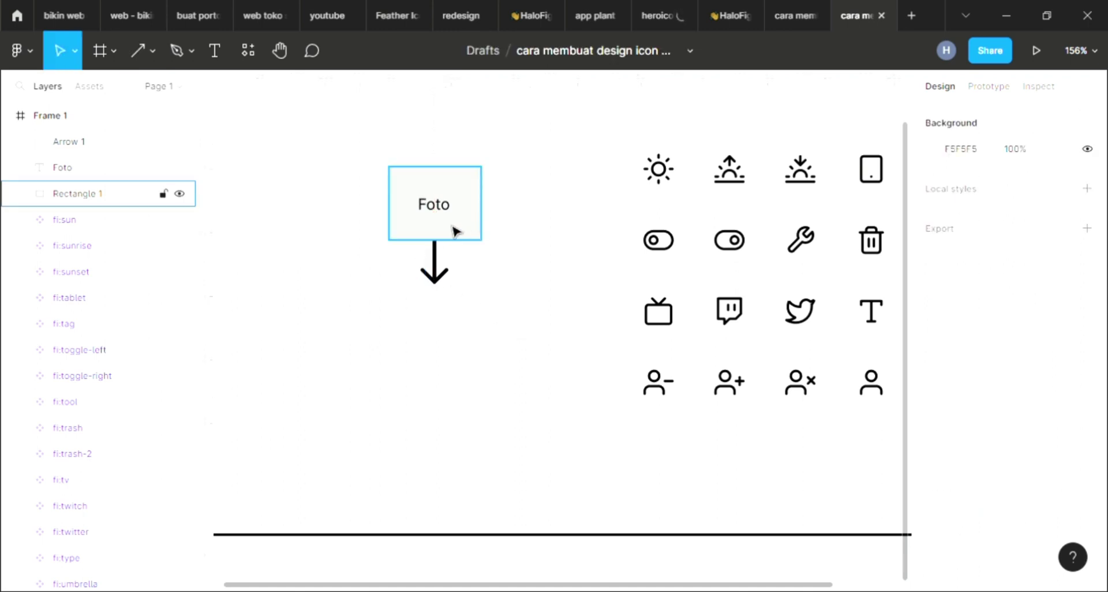
Step: Add the text "Hapus" just below the arrowhead
scroll(448, 215, "up", 3)
scroll(242, 124, "up", 1)
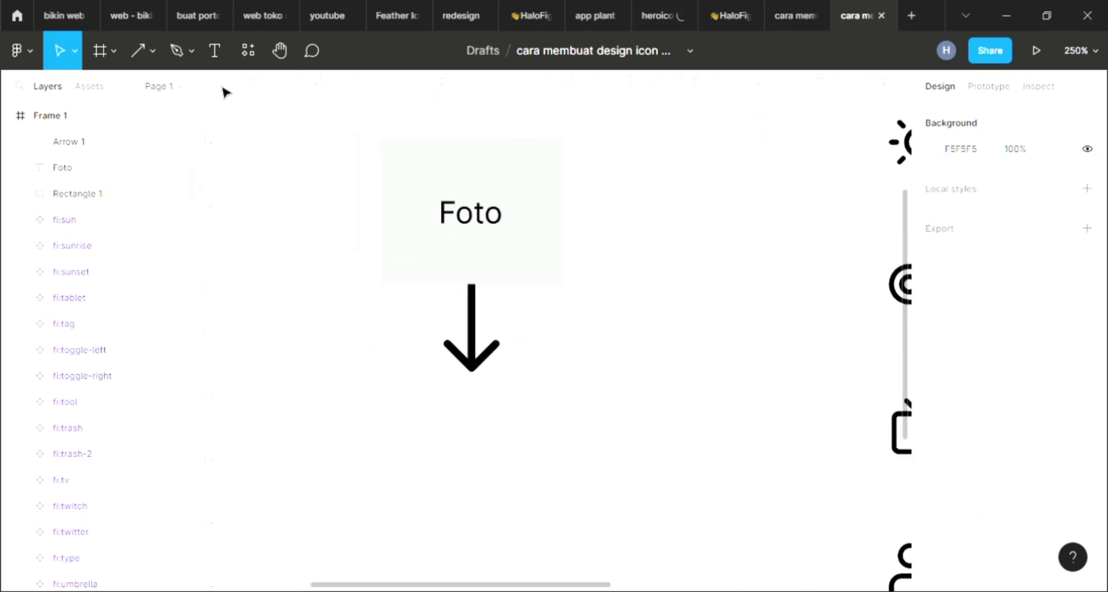
left_click(215, 55)
scroll(406, 333, "down", 2)
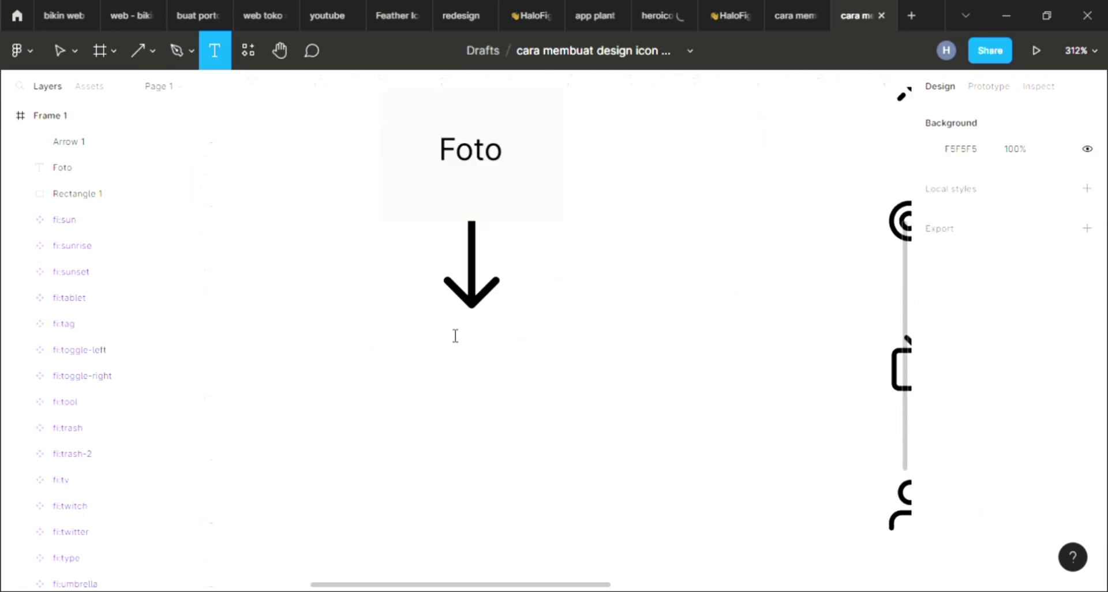
left_click(446, 341)
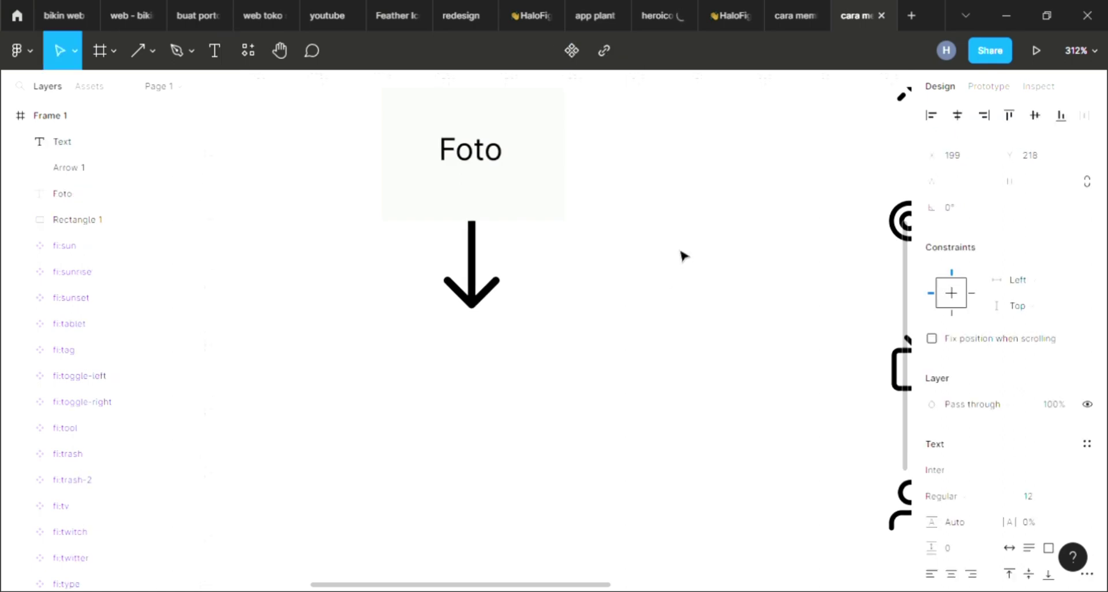
type("Hapu")
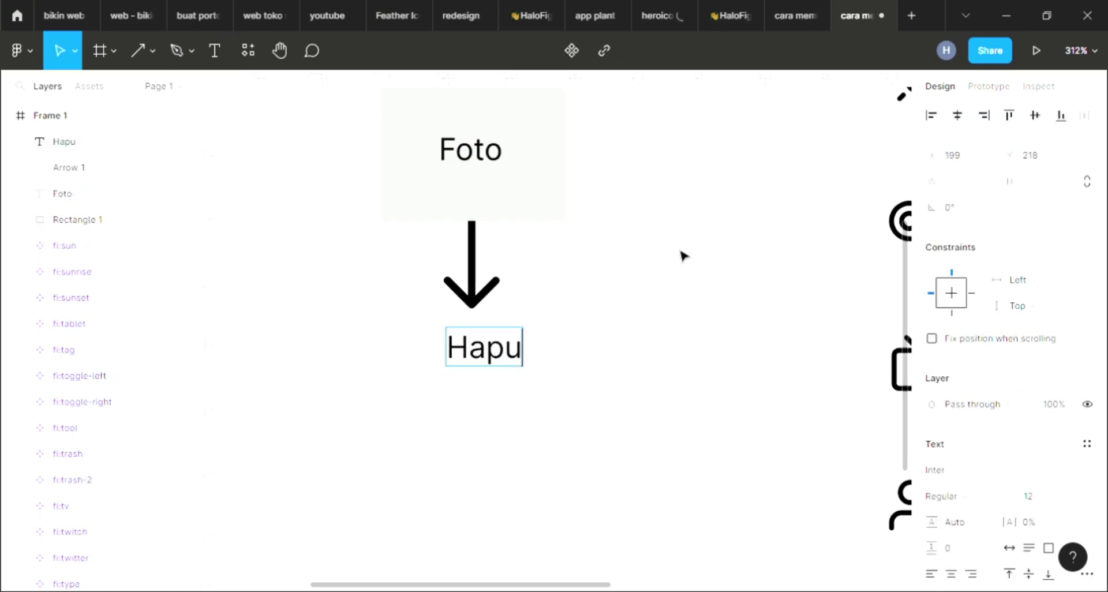
type("s")
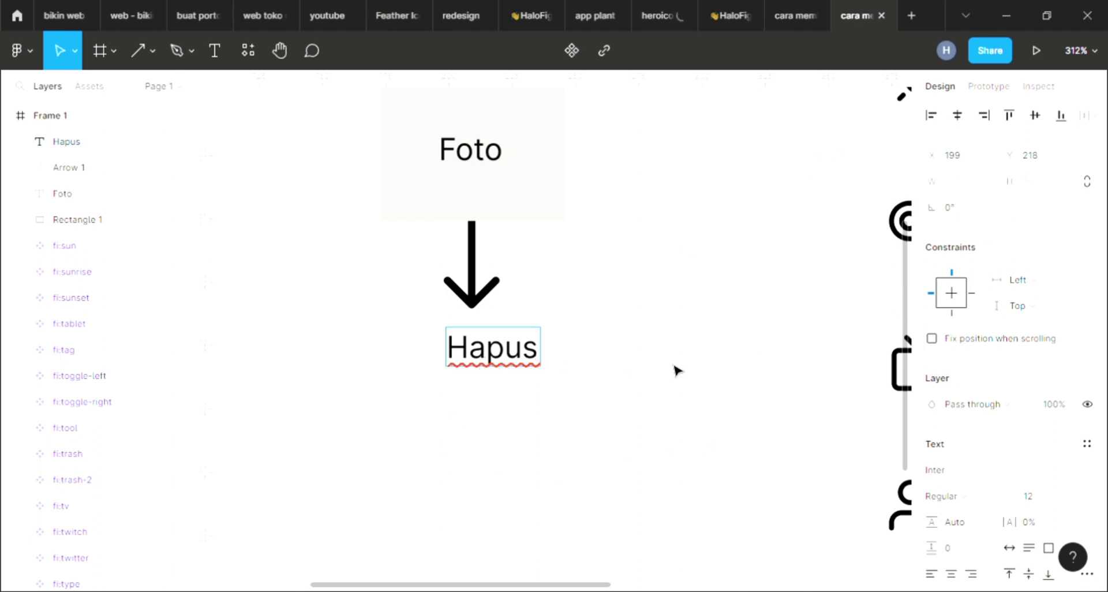
key("Escape")
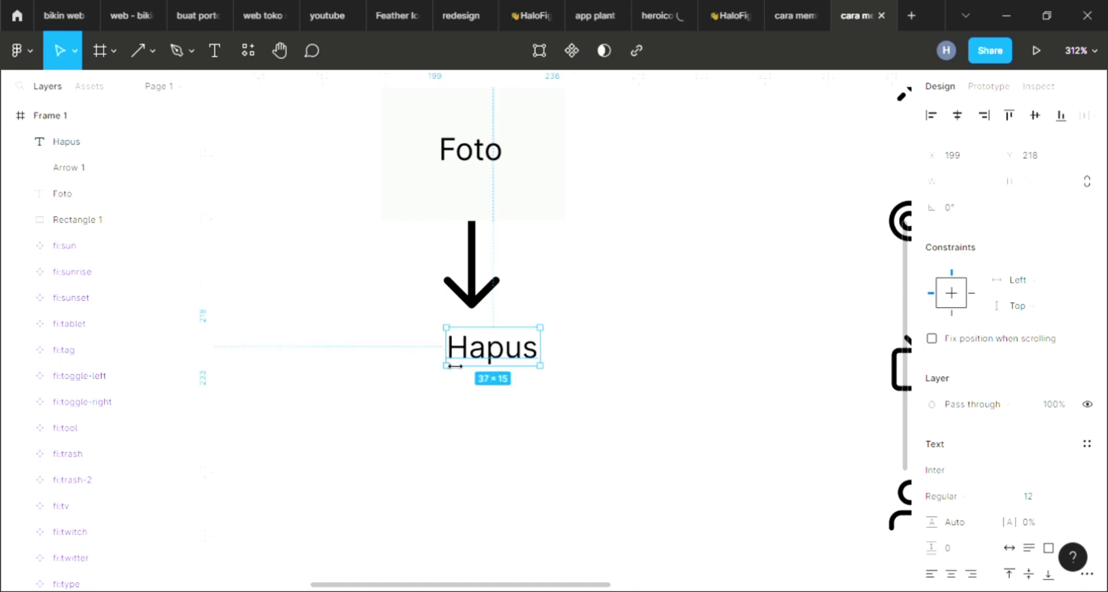
Step: Draw a horizontal line about 38 long directly beneath the word Hapus
scroll(453, 365, "up", 3)
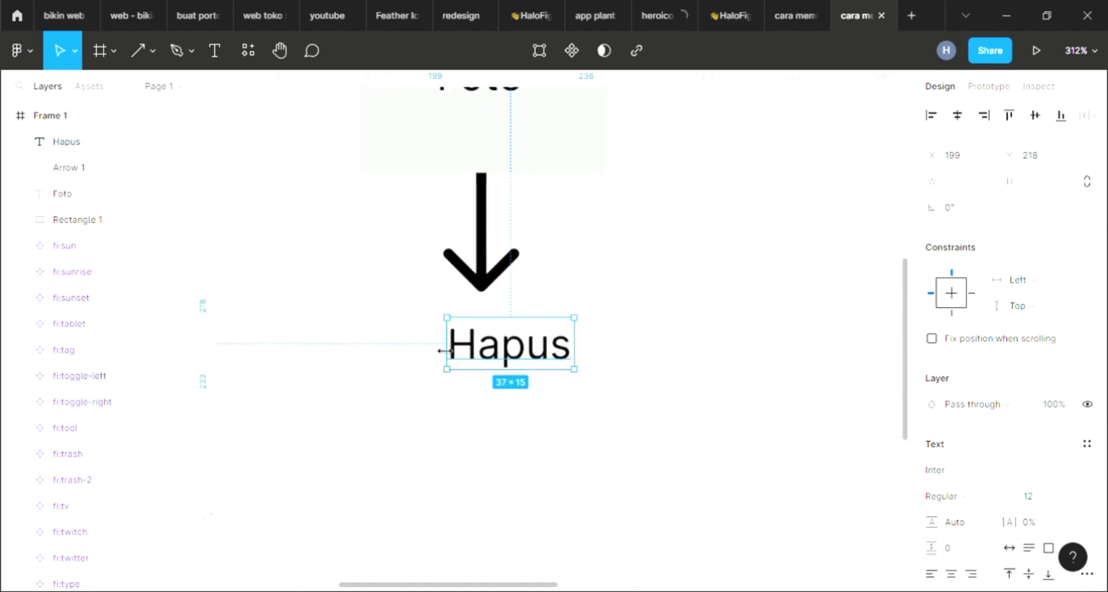
left_click(146, 53)
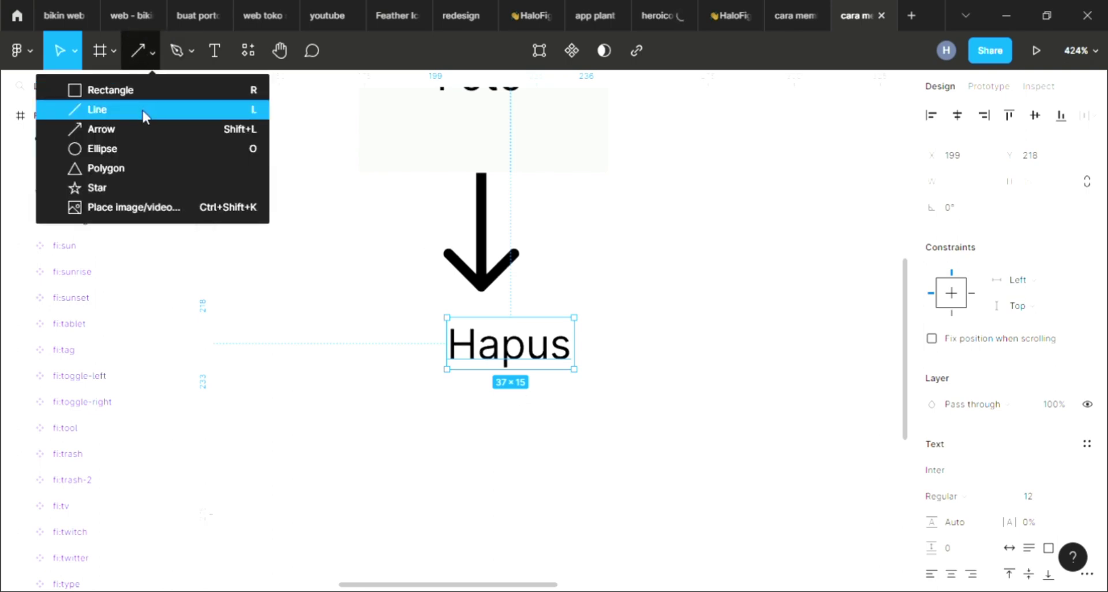
left_click(145, 109)
mouse_move(443, 383)
left_mouse_down()
mouse_move(539, 399)
mouse_move(685, 358)
left_mouse_up()
left_click(688, 361)
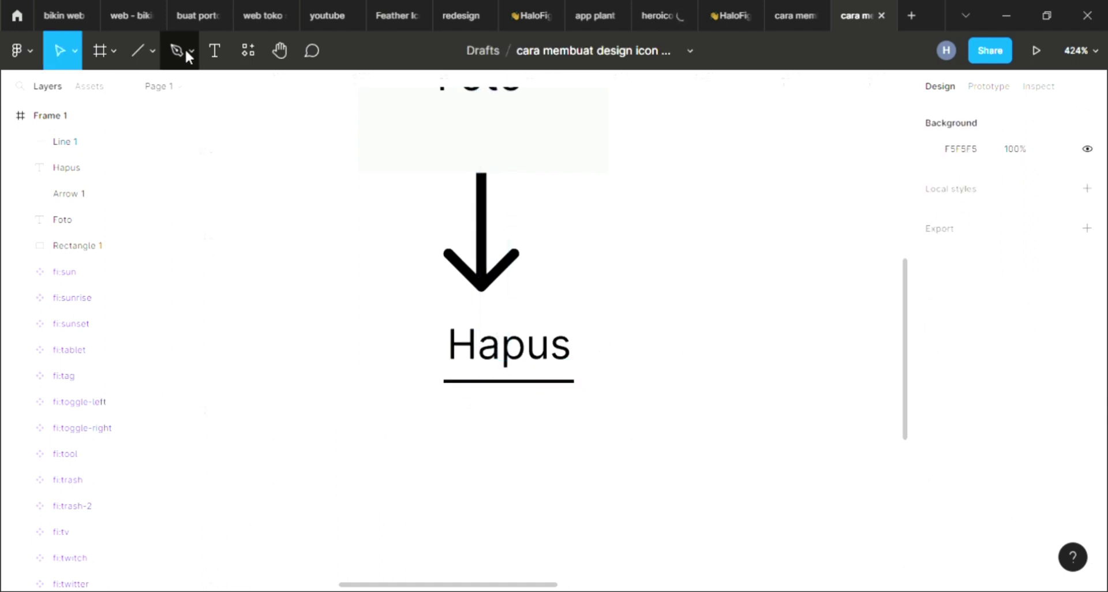
Step: Draw a circle of about 14 × 14 below the start of the line under Hapus
left_click(144, 58)
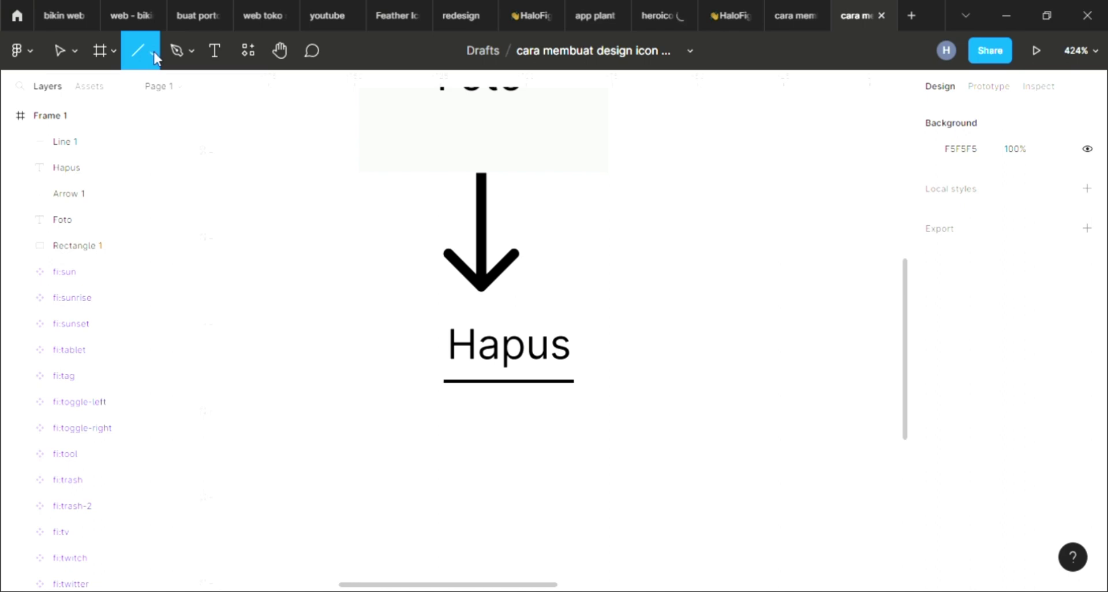
left_click(152, 52)
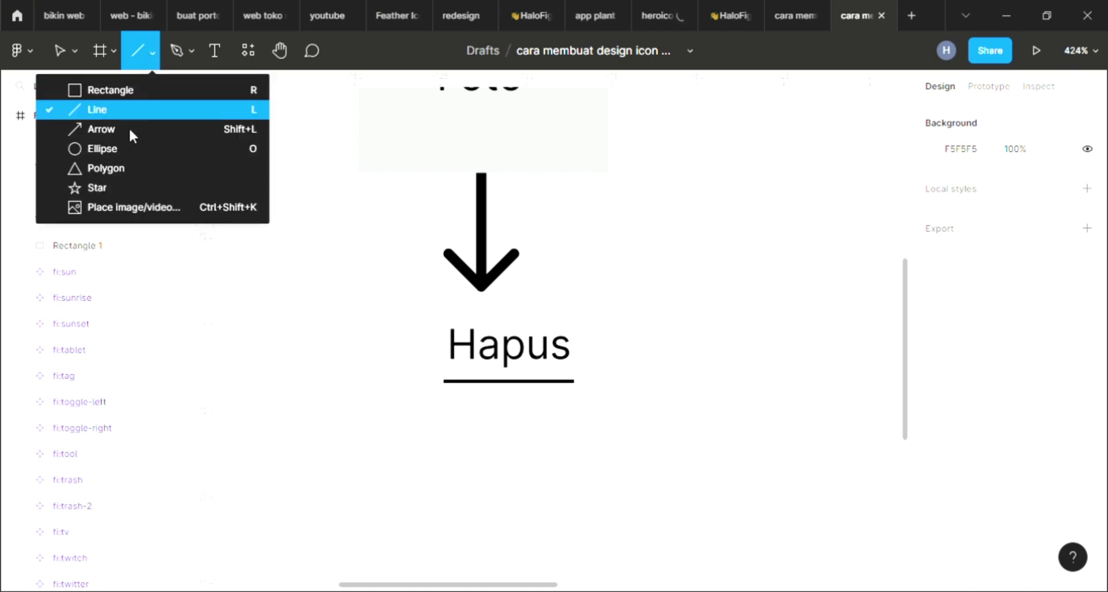
left_click(123, 150)
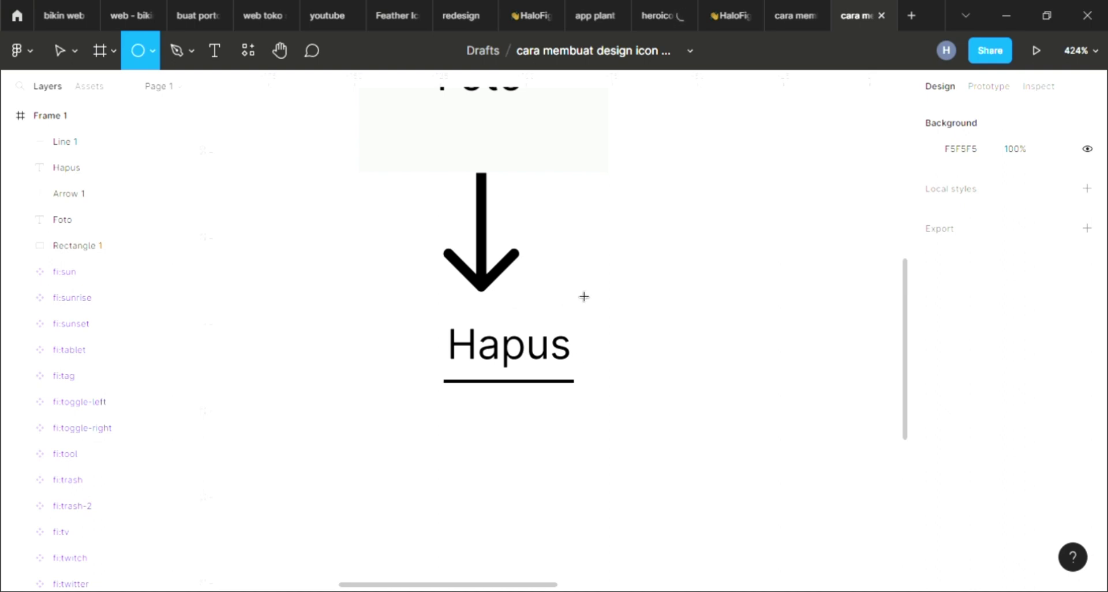
mouse_move(646, 293)
left_mouse_down()
mouse_move(658, 321)
mouse_move(502, 317)
mouse_move(514, 330)
mouse_move(648, 332)
mouse_move(471, 438)
left_mouse_up()
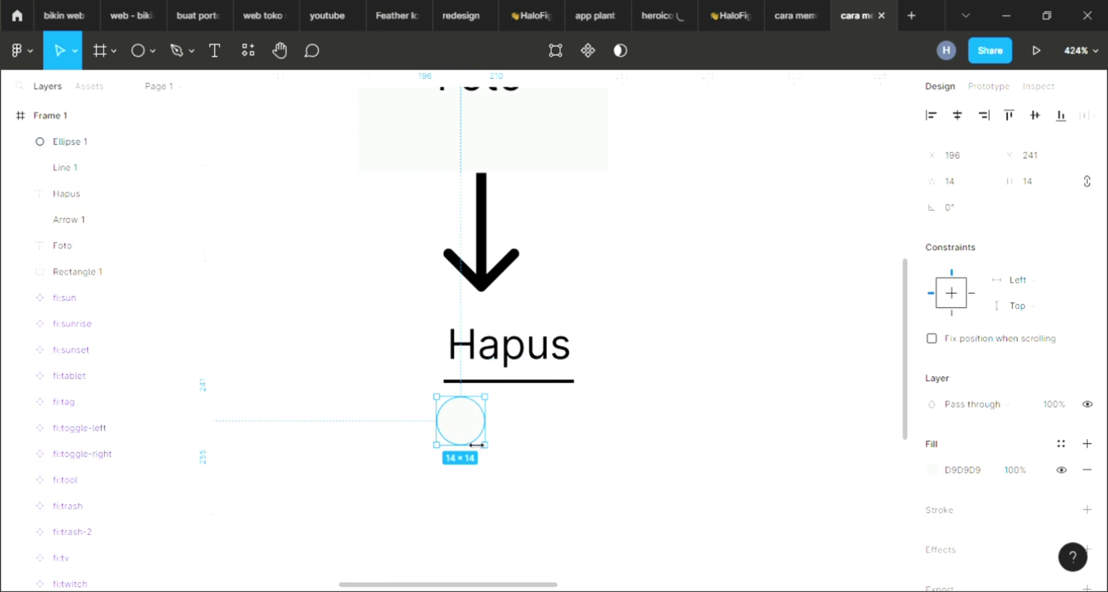
Step: Duplicate the line under Hapus, shorten the copy to about 11 and place it just below the circle
left_click(535, 386)
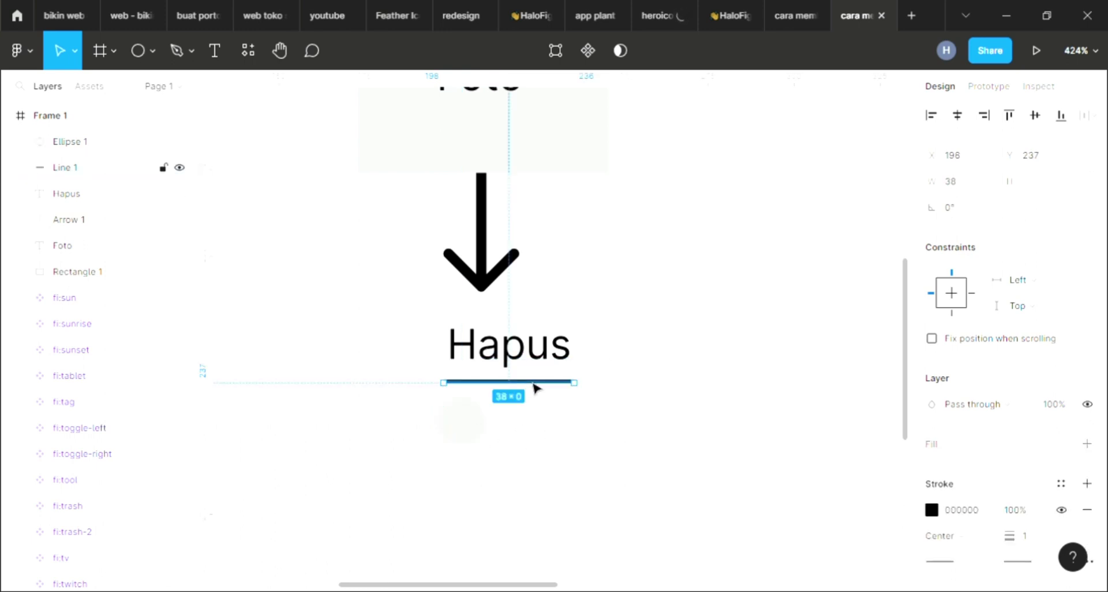
key("ctrl+d")
left_click_drag(536, 386, 495, 465)
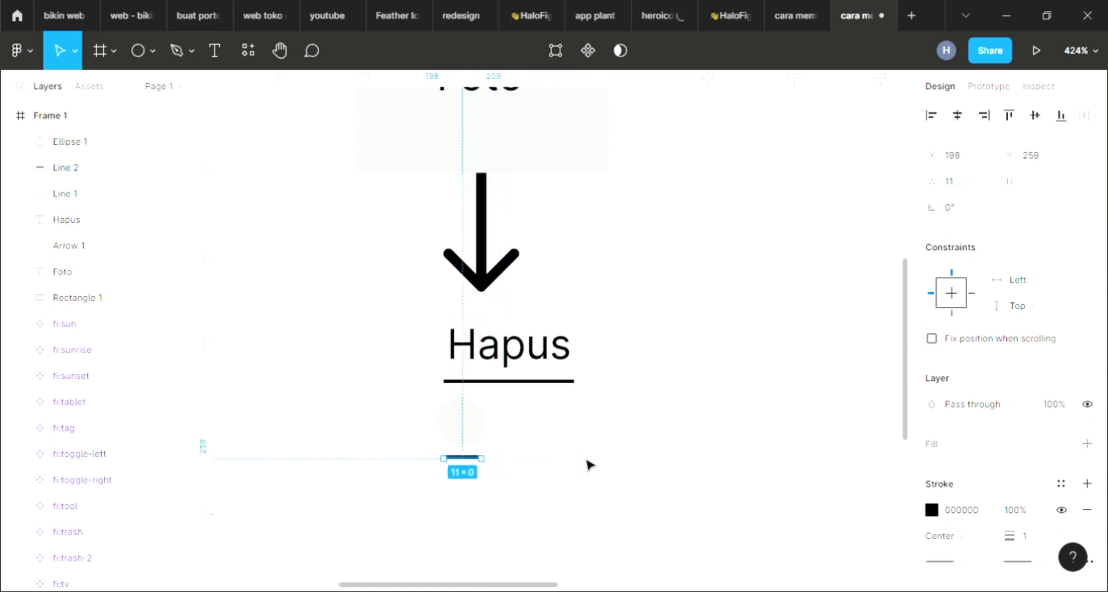
left_click(584, 461)
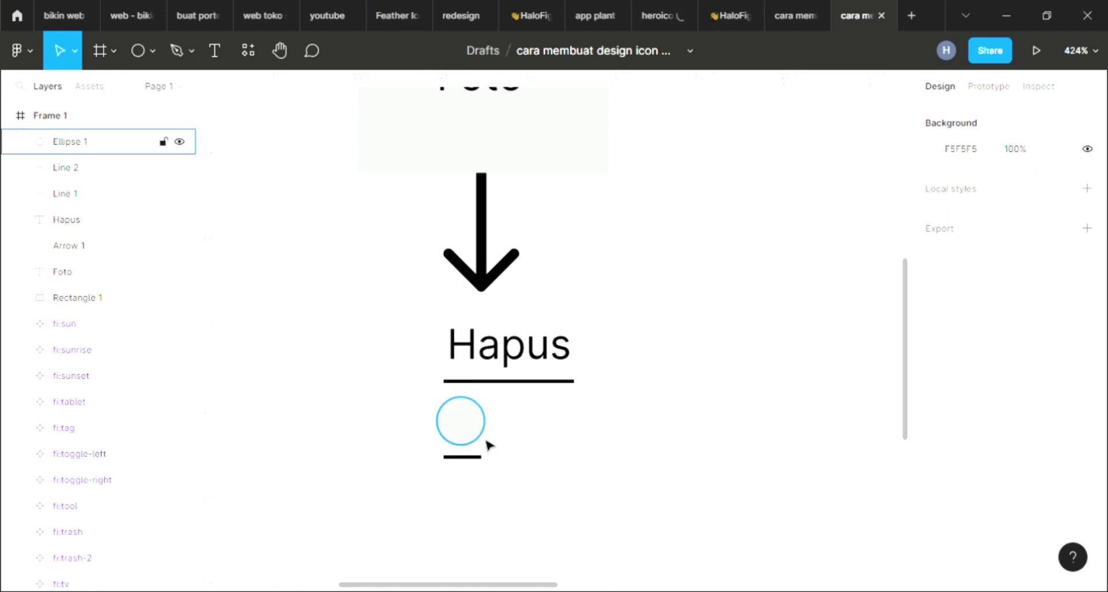
scroll(440, 426, "down", 5)
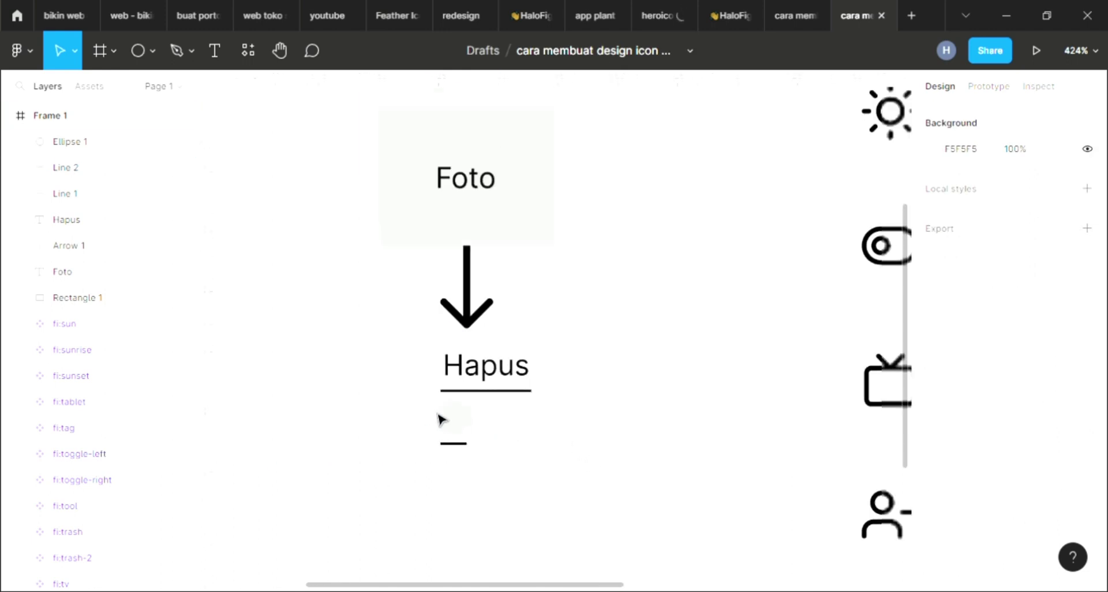
scroll(577, 375, "right", 5)
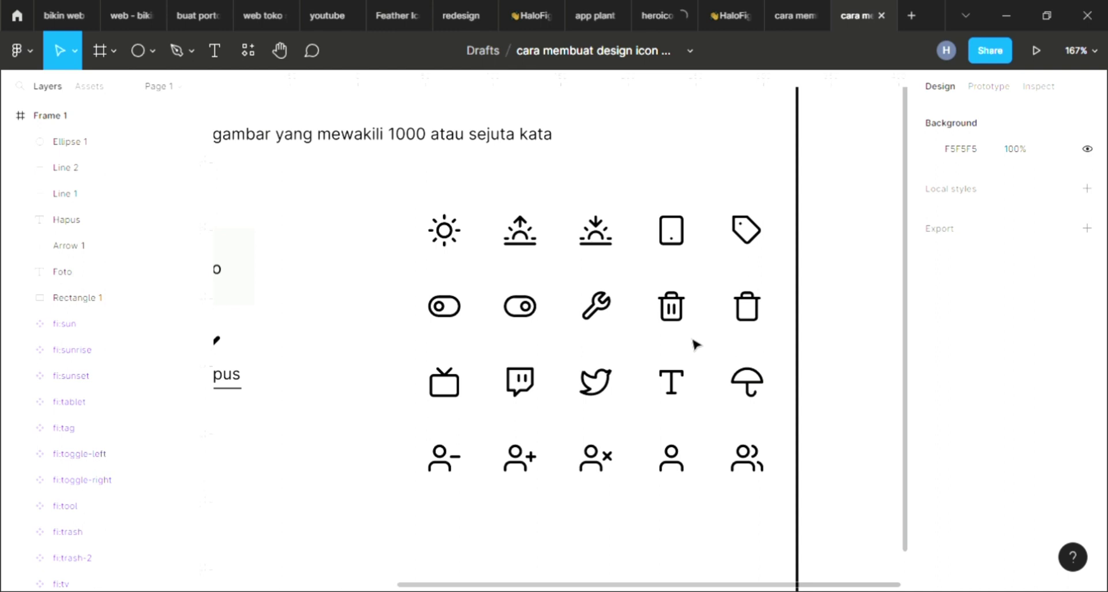
left_click(754, 318)
left_click_drag(754, 318, 521, 367)
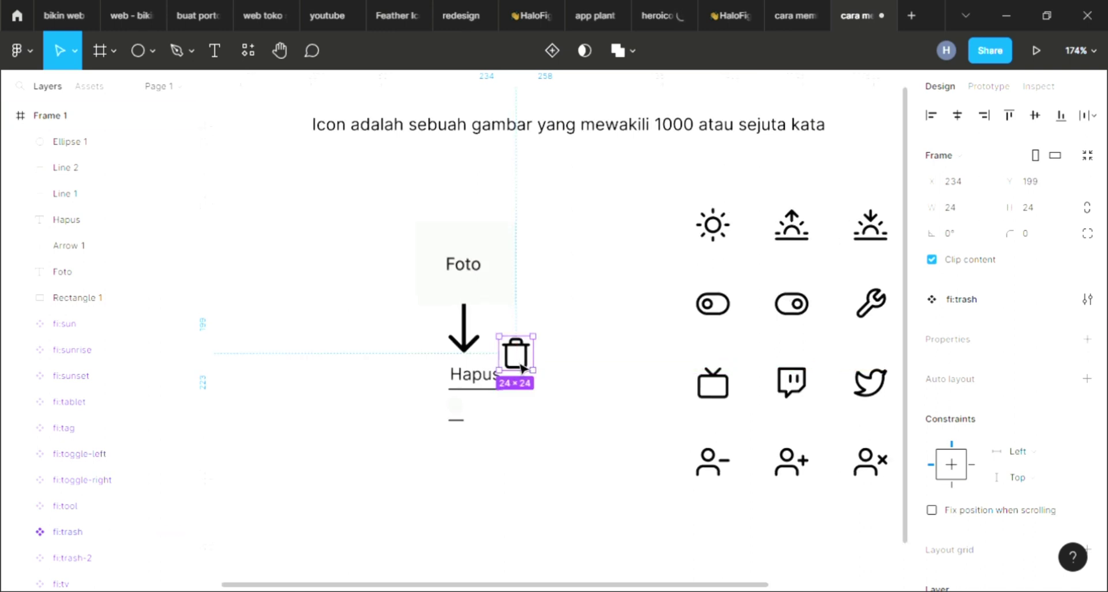
scroll(521, 367, "down", 3, "ctrl")
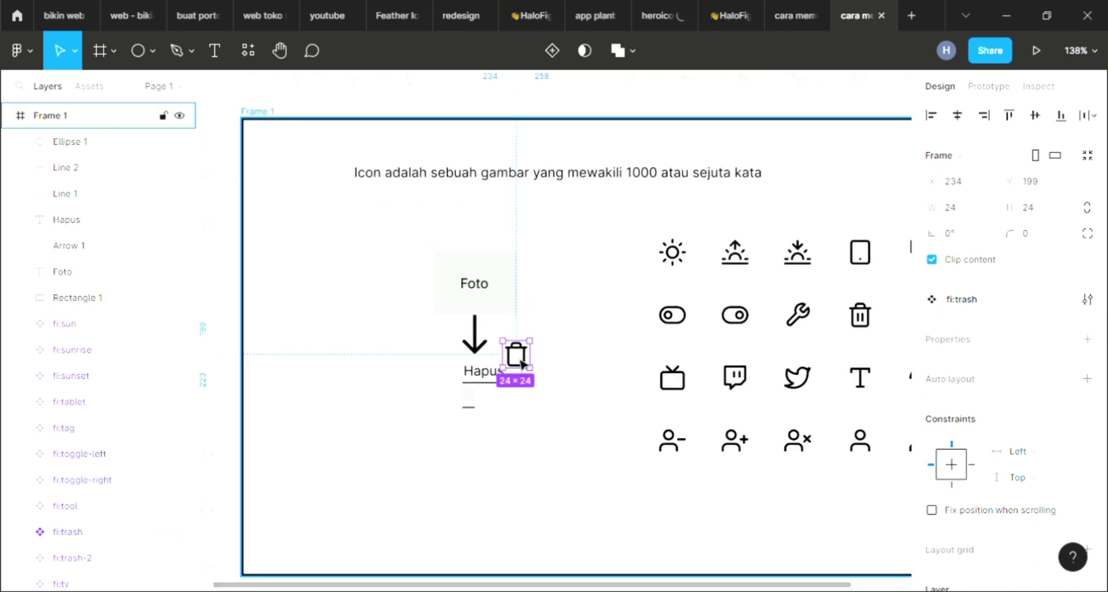
key("ctrl+z")
Step: Move the trash icon with two bars from the icon grid beside the arrowhead, and shift Hapus with its lines and circle down-right
left_click_drag(873, 327, 515, 351)
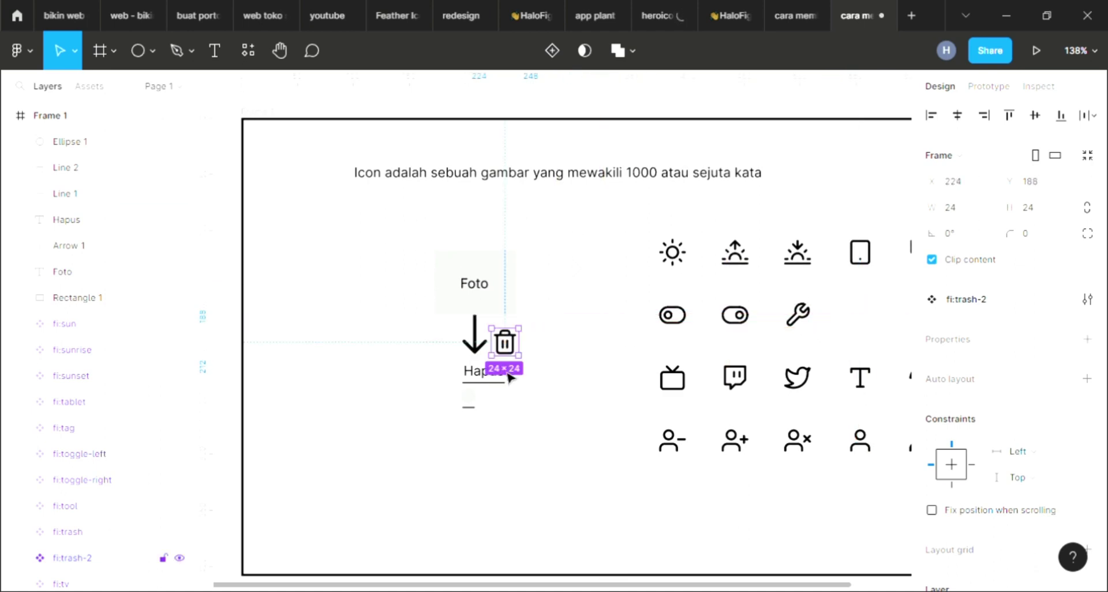
scroll(503, 369, "up", 5, "ctrl")
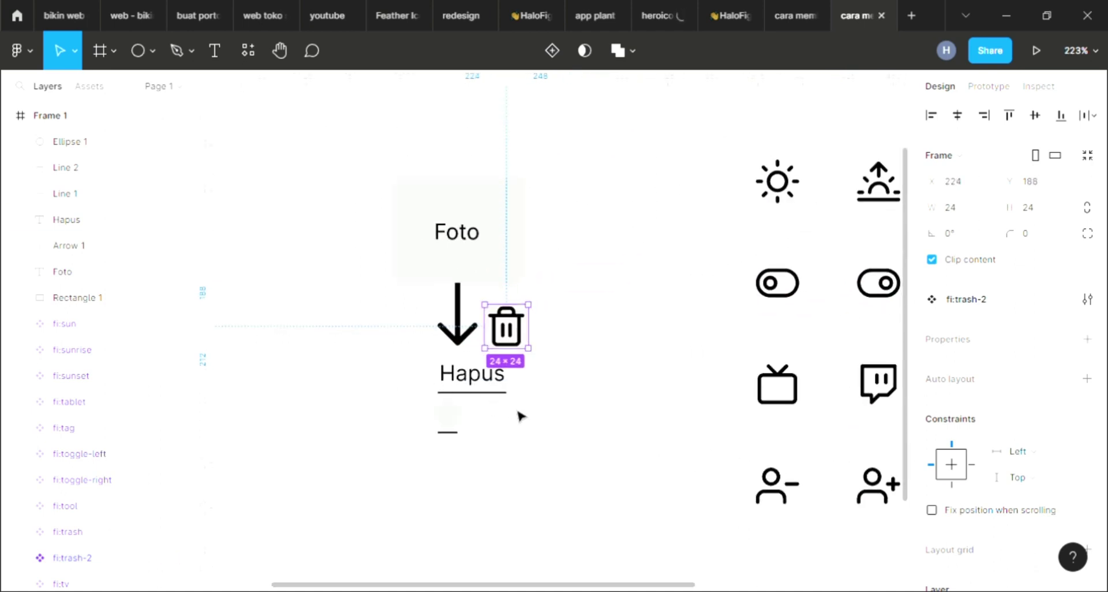
left_click_drag(521, 416, 401, 362)
left_click_drag(485, 402, 544, 438)
key("ctrl+z")
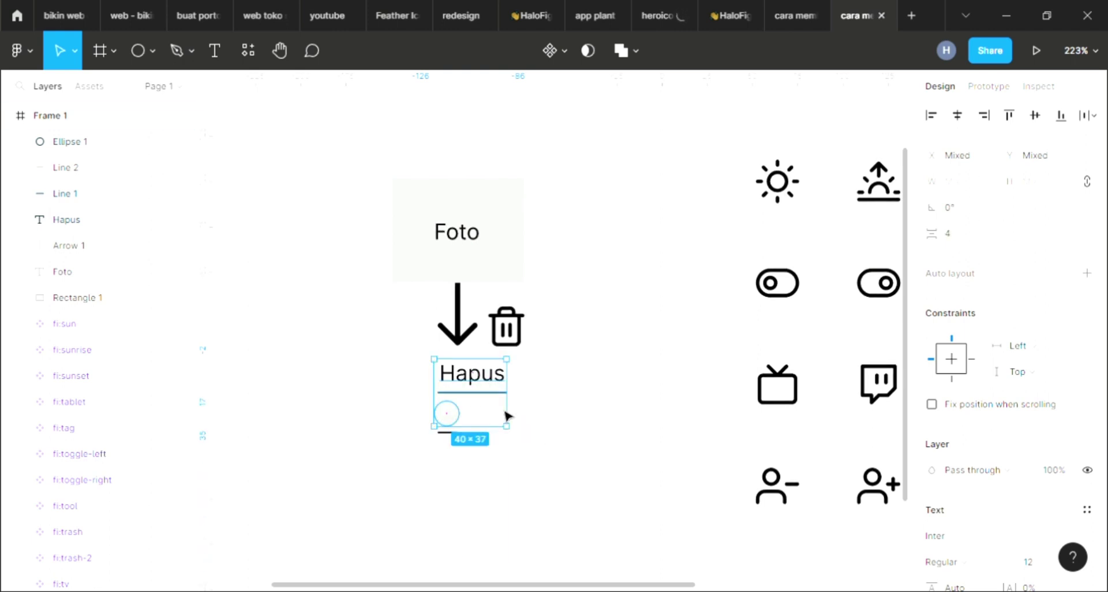
left_click_drag(409, 363, 621, 449)
left_click(549, 320)
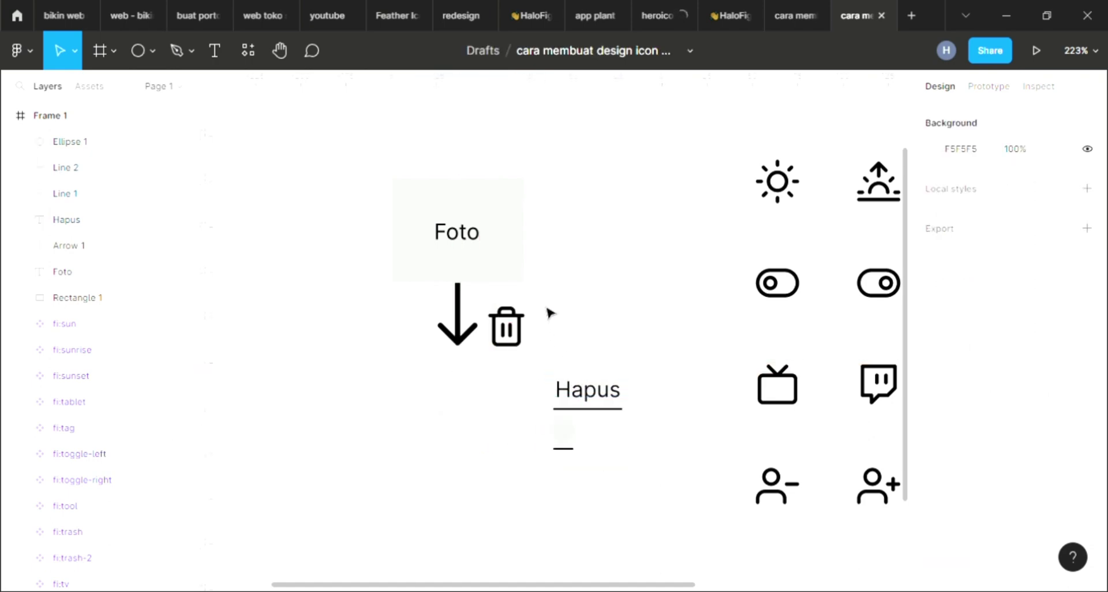
Step: Place the trash icon directly beneath the arrowhead, at about X 196, Y 215
left_click(505, 339)
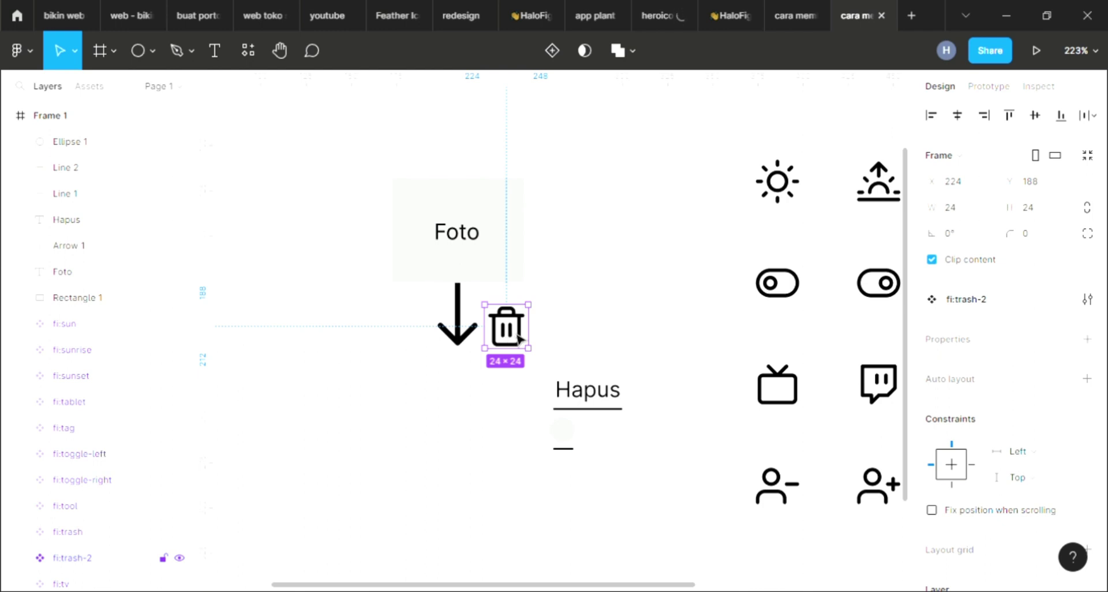
left_click_drag(518, 342, 461, 391)
scroll(407, 430, "up", 5)
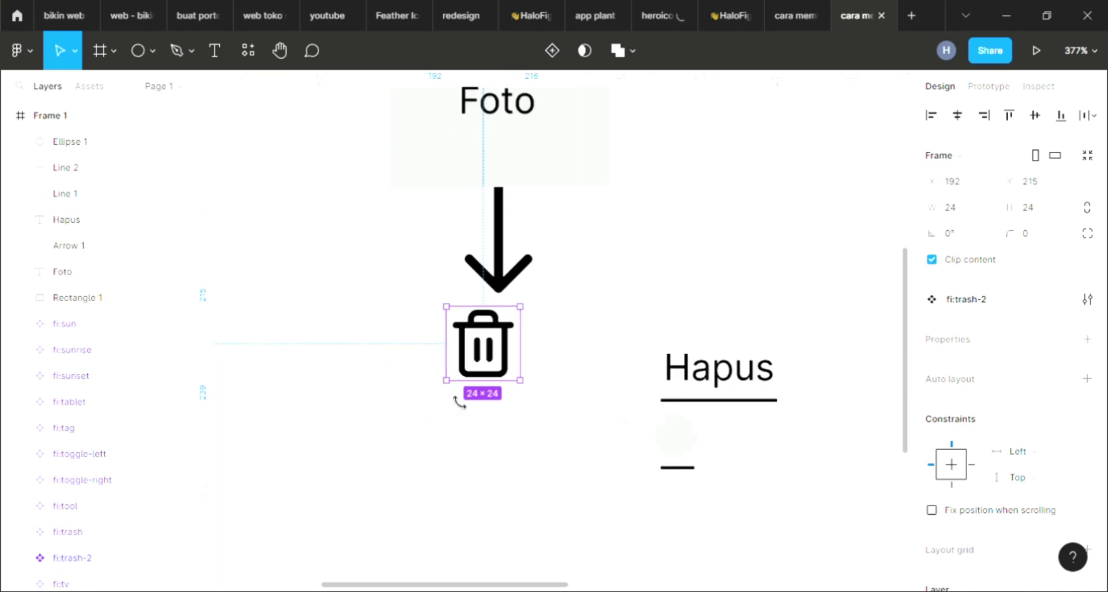
left_click_drag(495, 368, 503, 368)
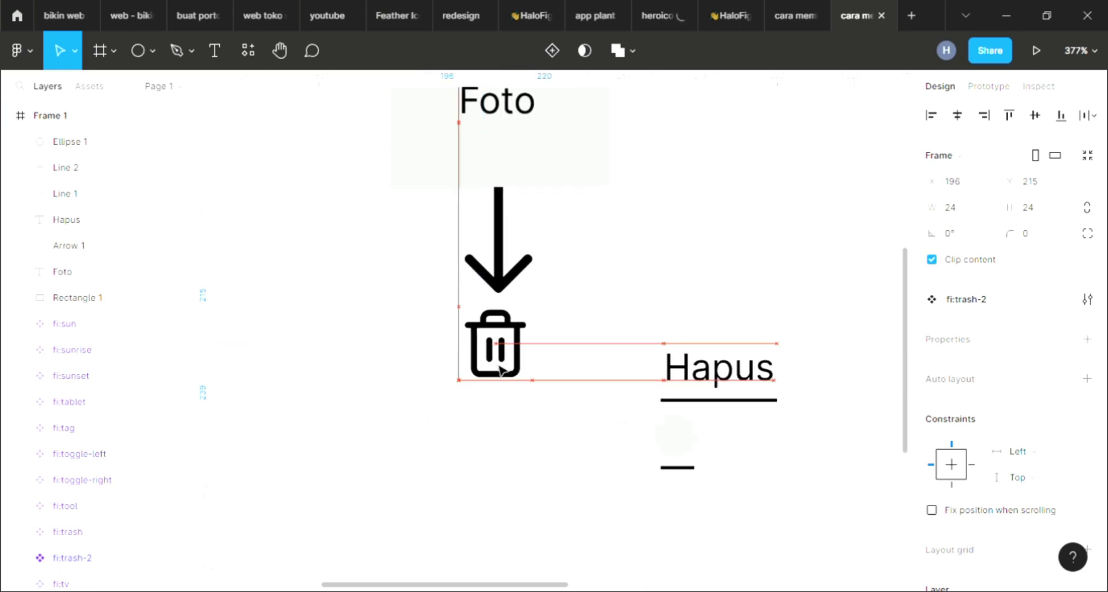
scroll(606, 322, "down", 3)
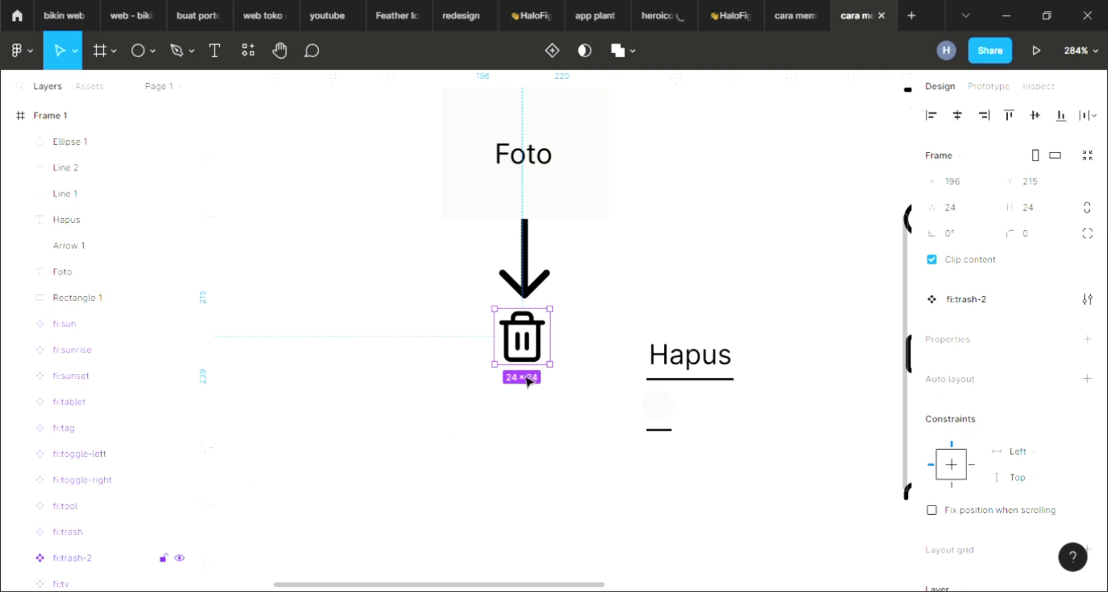
scroll(527, 408, "up", 3)
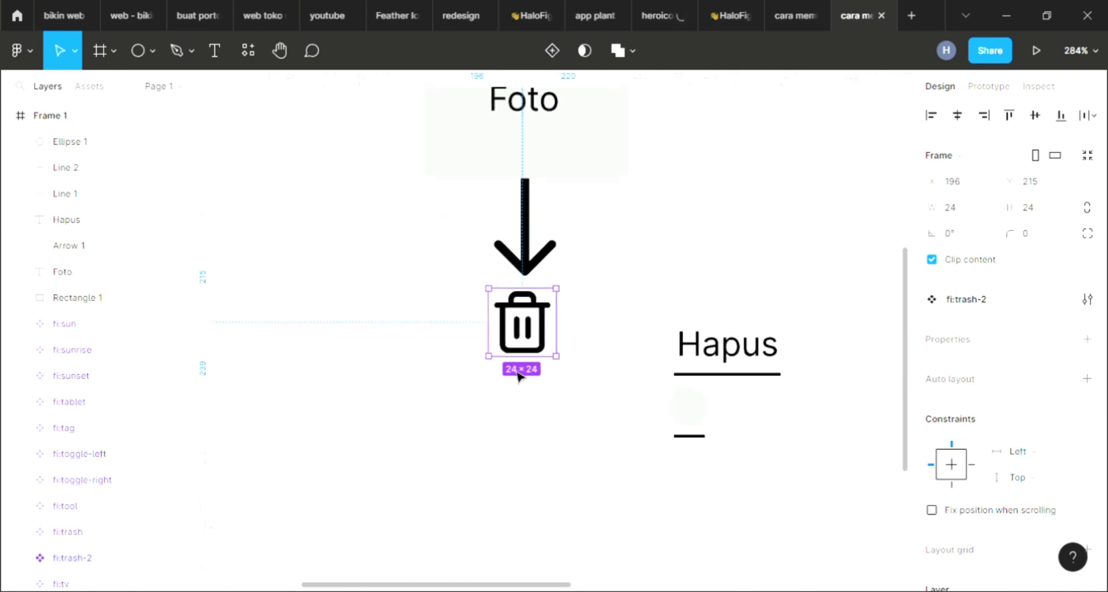
left_click(447, 319)
Step: Move the circle above Hapus to about X 246, Y 204 and replace its fill with a black inside stroke of 1
left_click(691, 417)
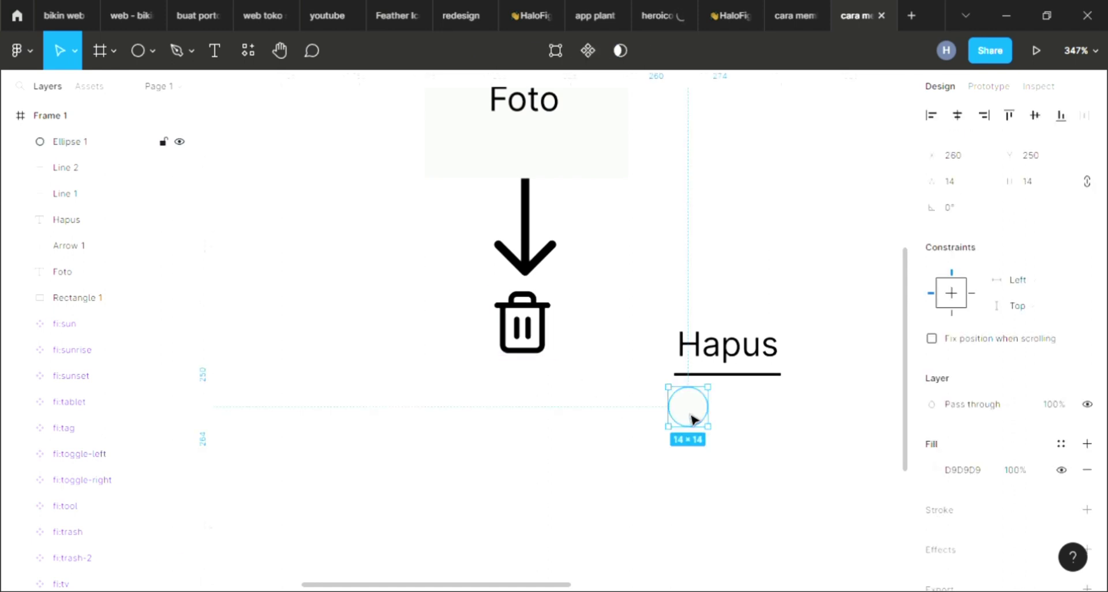
left_click_drag(694, 420, 655, 292)
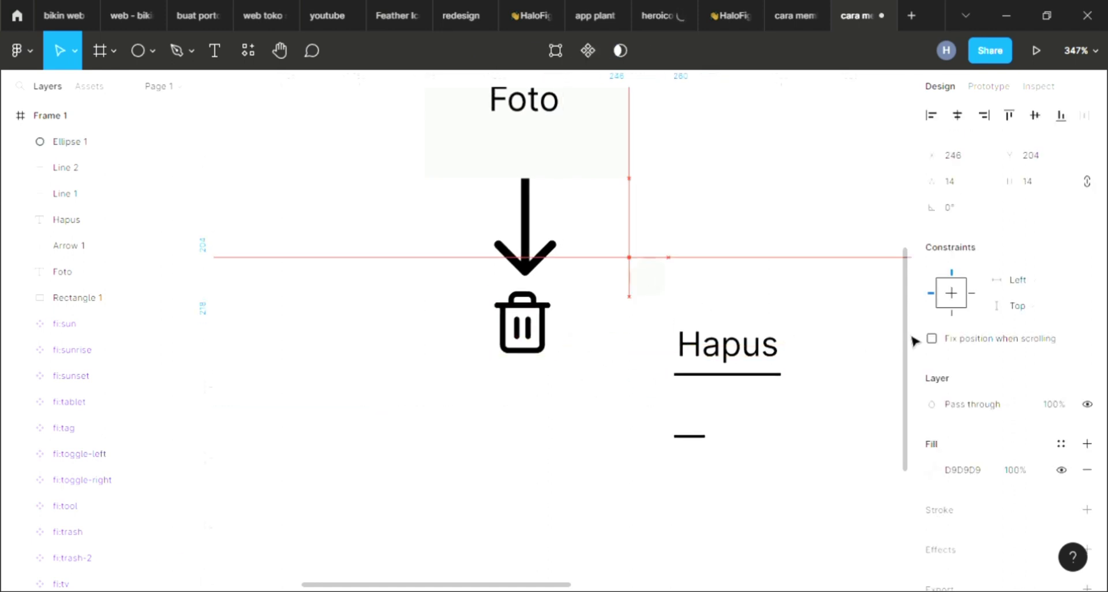
scroll(1009, 486, "down", 2)
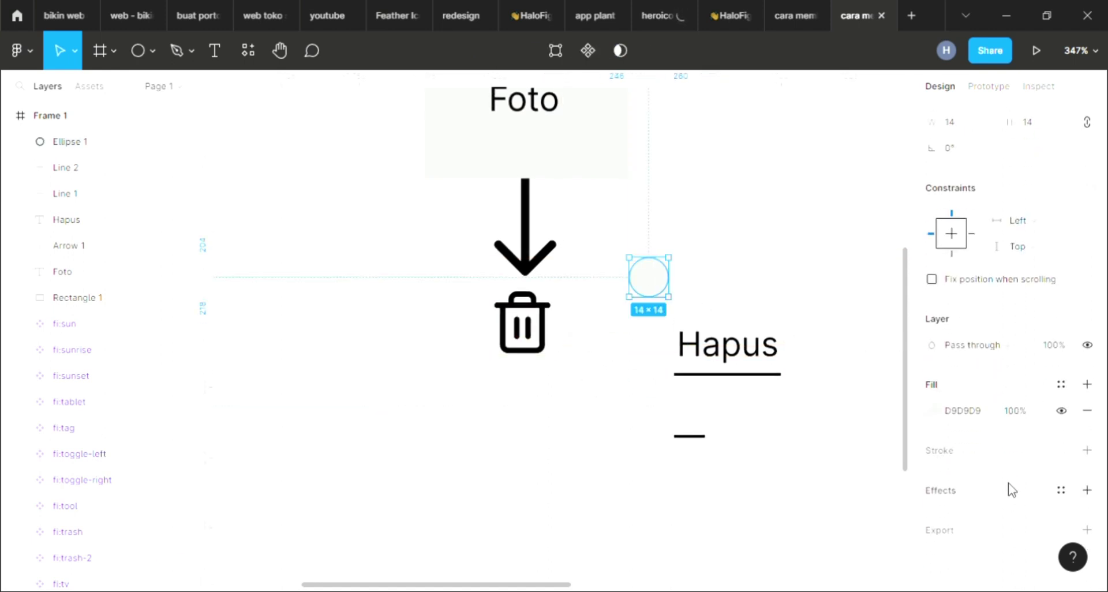
left_click(1087, 450)
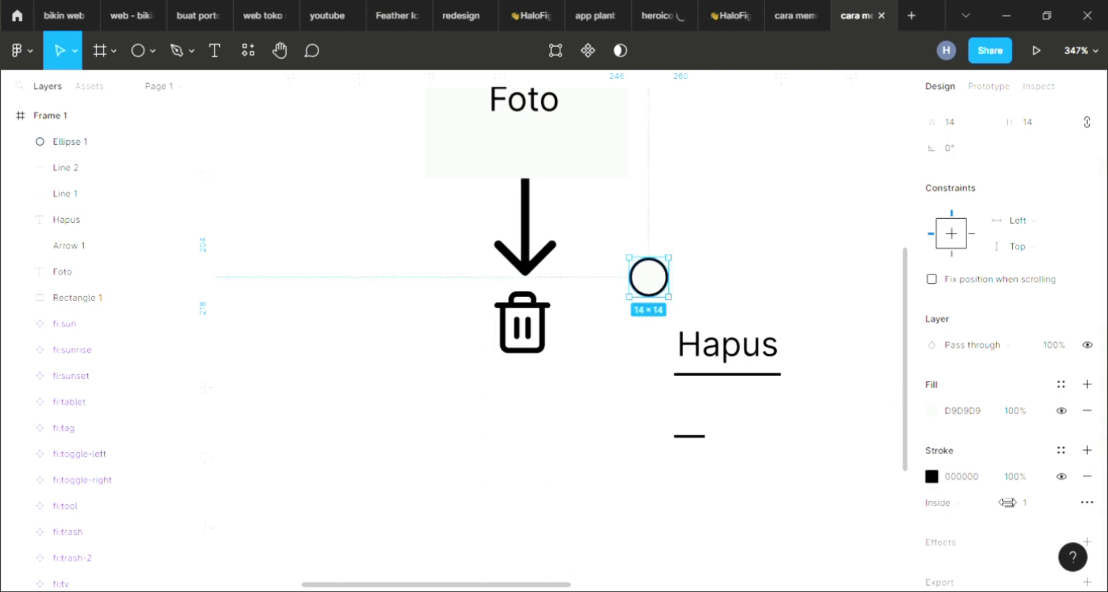
left_click(1087, 411)
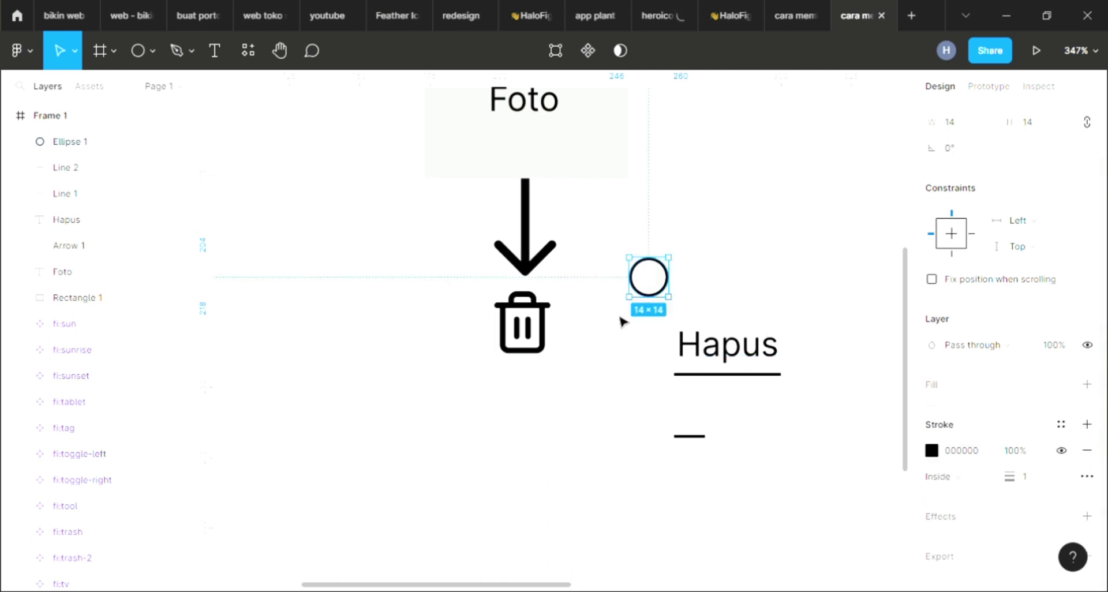
Step: Enlarge the circle to about 25 × 26 around the trash icon, and move it out to the left of the arrow
left_click_drag(646, 288, 526, 330)
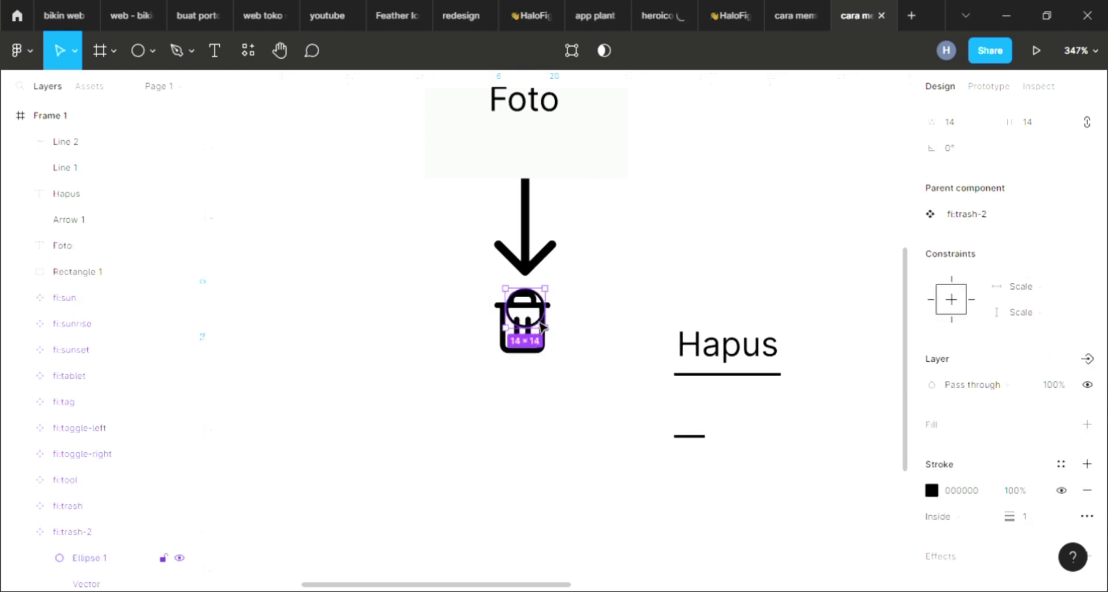
left_click_drag(569, 330, 526, 335)
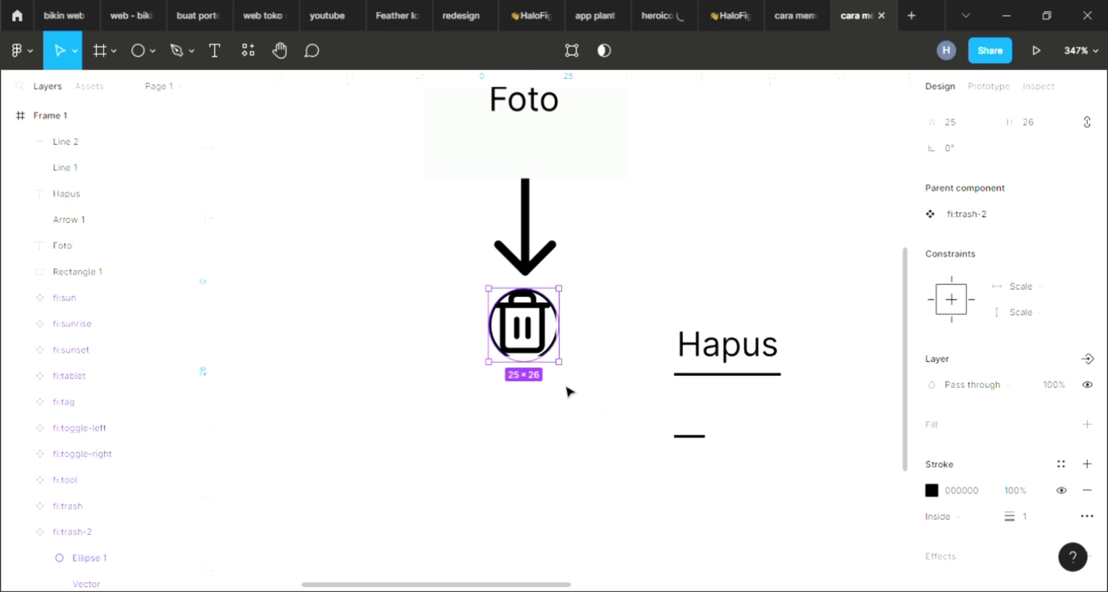
left_click_drag(542, 360, 410, 307)
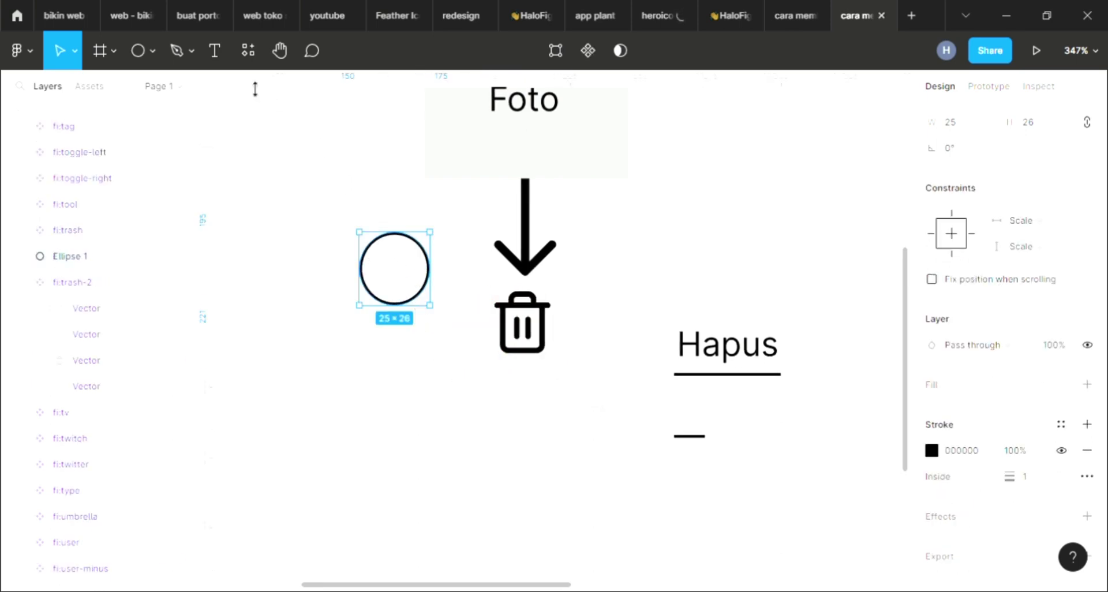
Step: Duplicate the Foto text and place the copy to the right of the rectangle, at about X 274, Y 155
left_click(535, 120)
key("ctrl+d")
left_click_drag(536, 116, 757, 146)
scroll(757, 147, "down", 3, "ctrl")
scroll(758, 152, "up", 3)
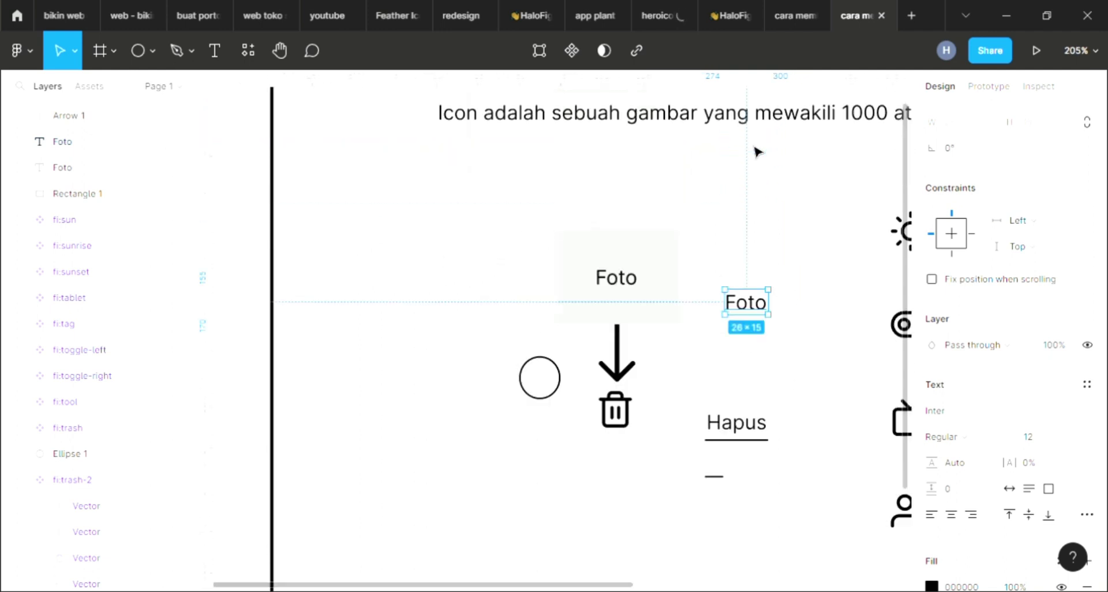
Step: Replace the icon definition sentence at the top of the frame with "Buat icon yang sederhana cantik"
scroll(758, 152, "up", 2)
double_click(720, 180)
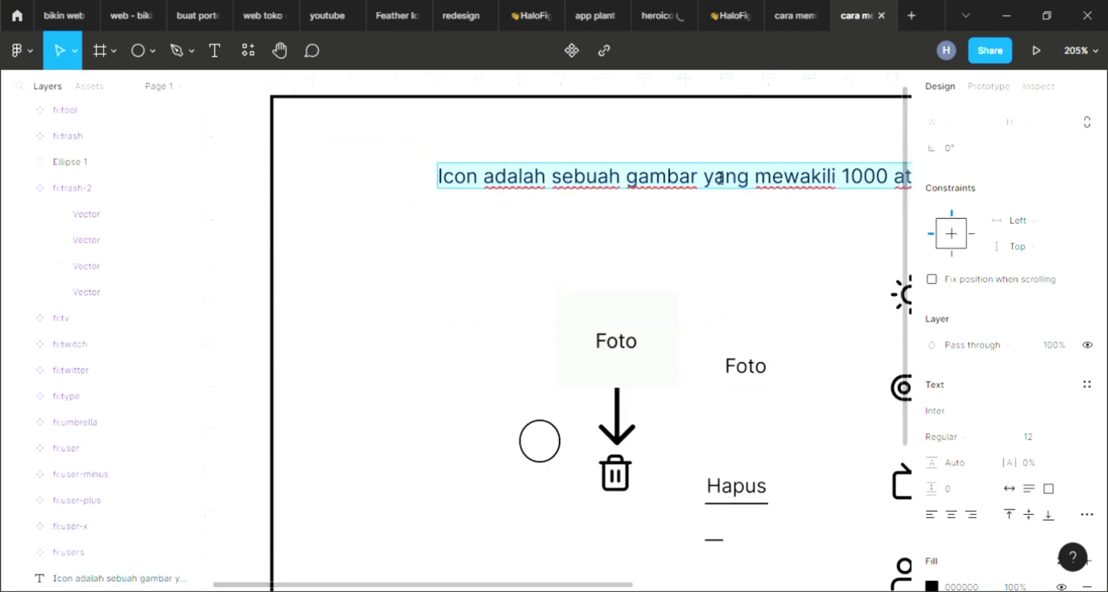
type("Bu")
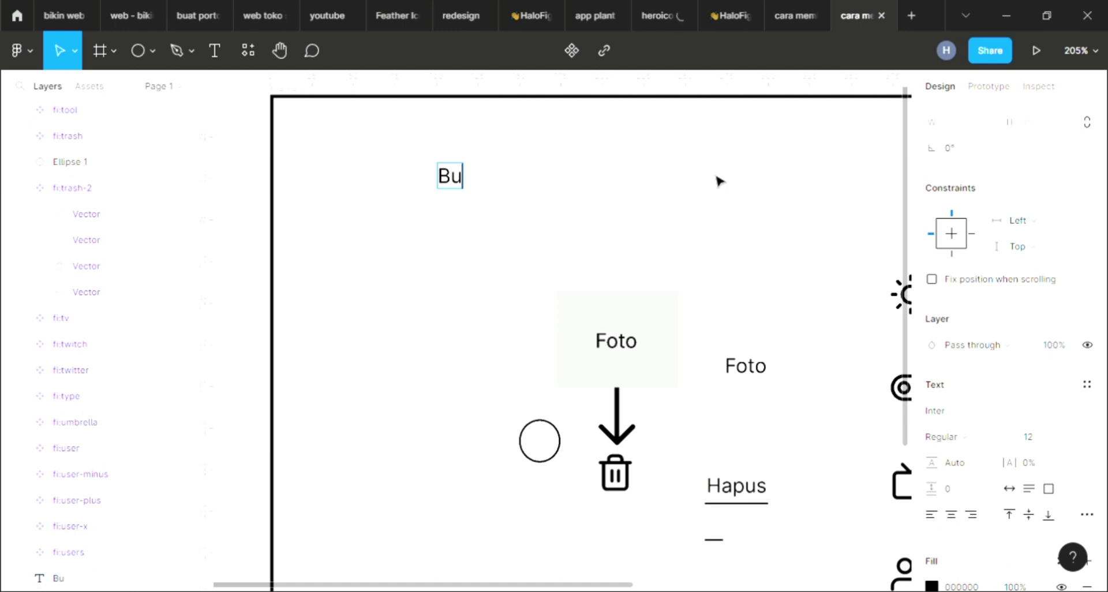
type("at ico")
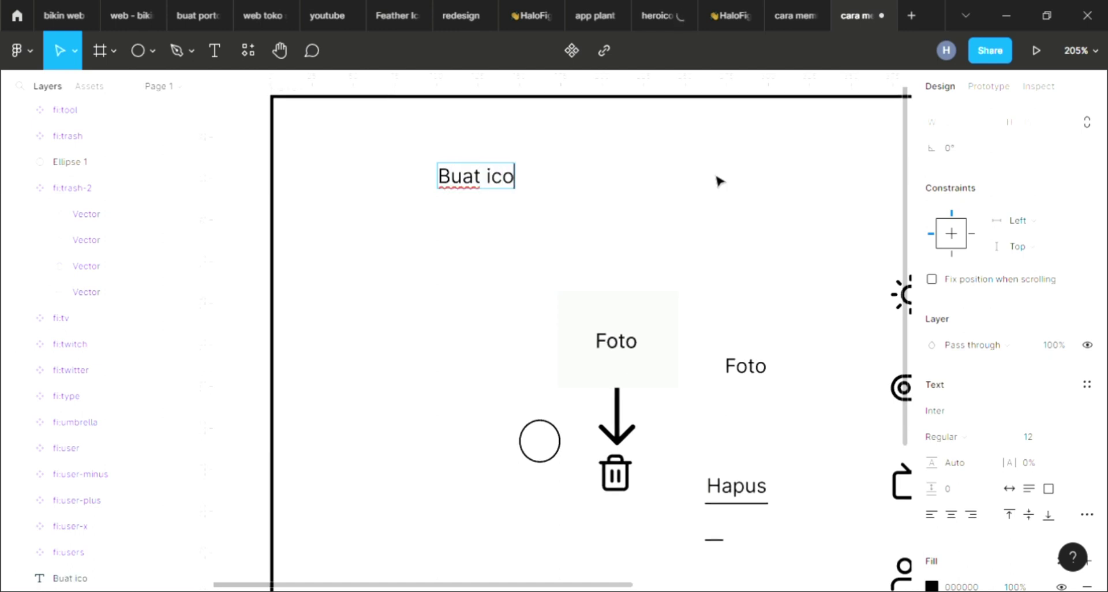
type("n yang se")
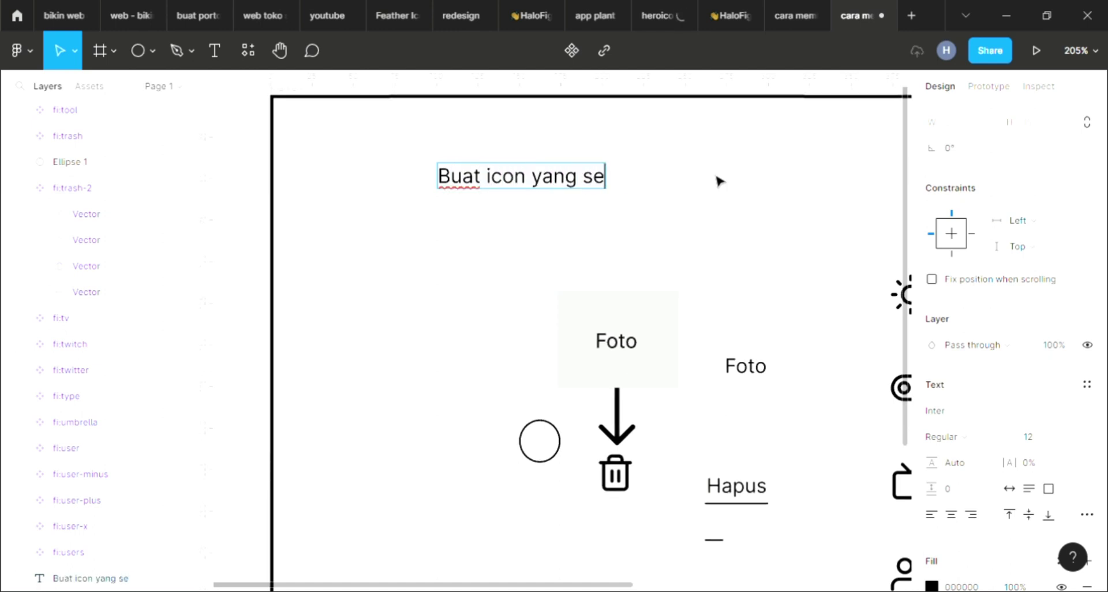
type("derhana")
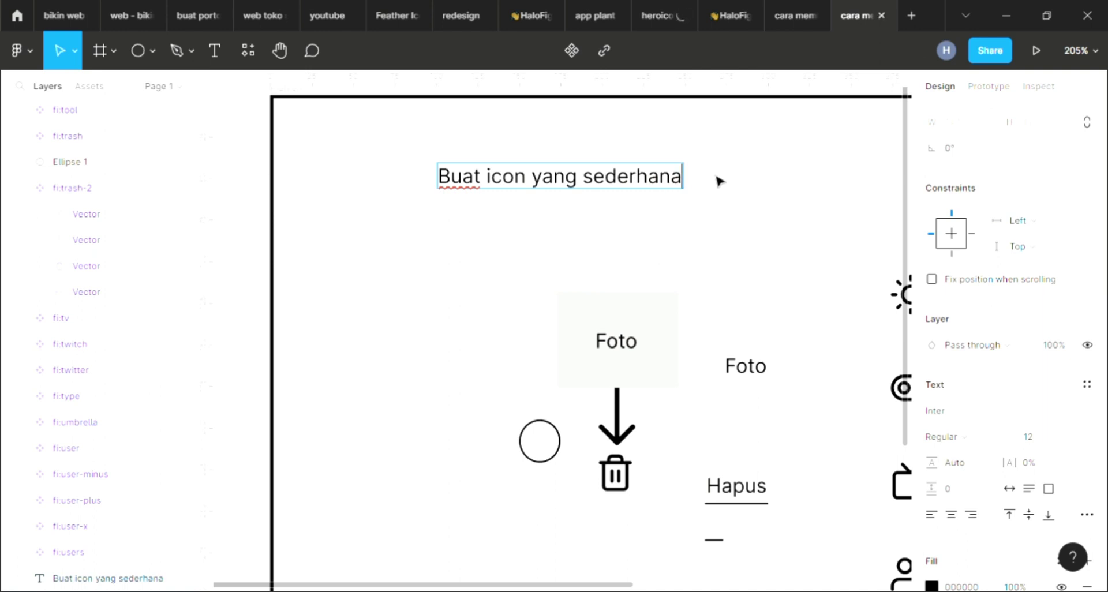
type(" cantik")
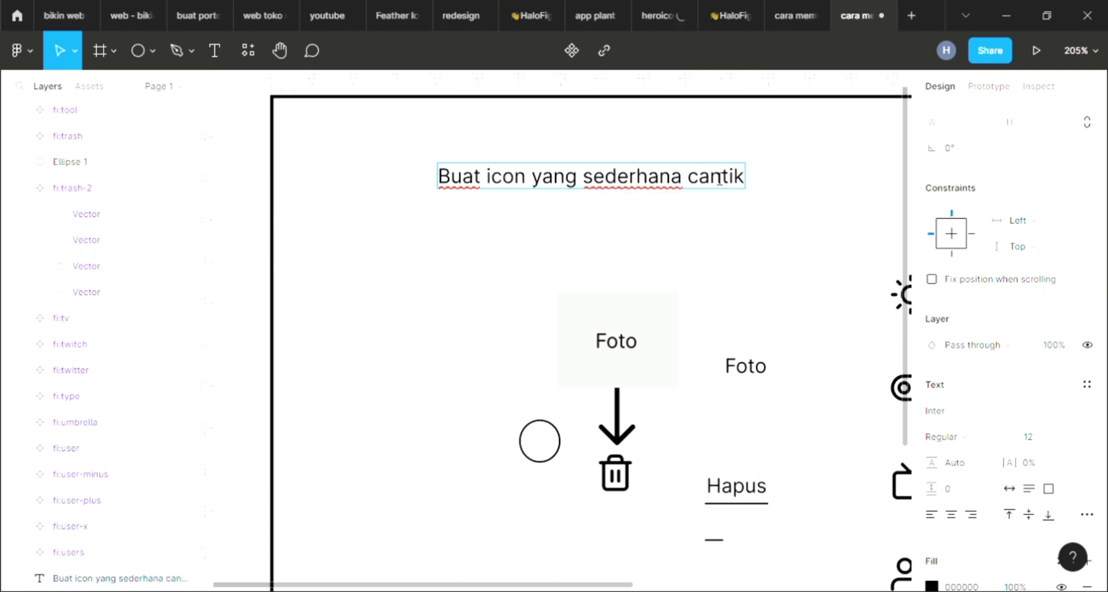
Step: Extend the sentence at the top of the frame with "indah dan enak dilihat"
type(" idah")
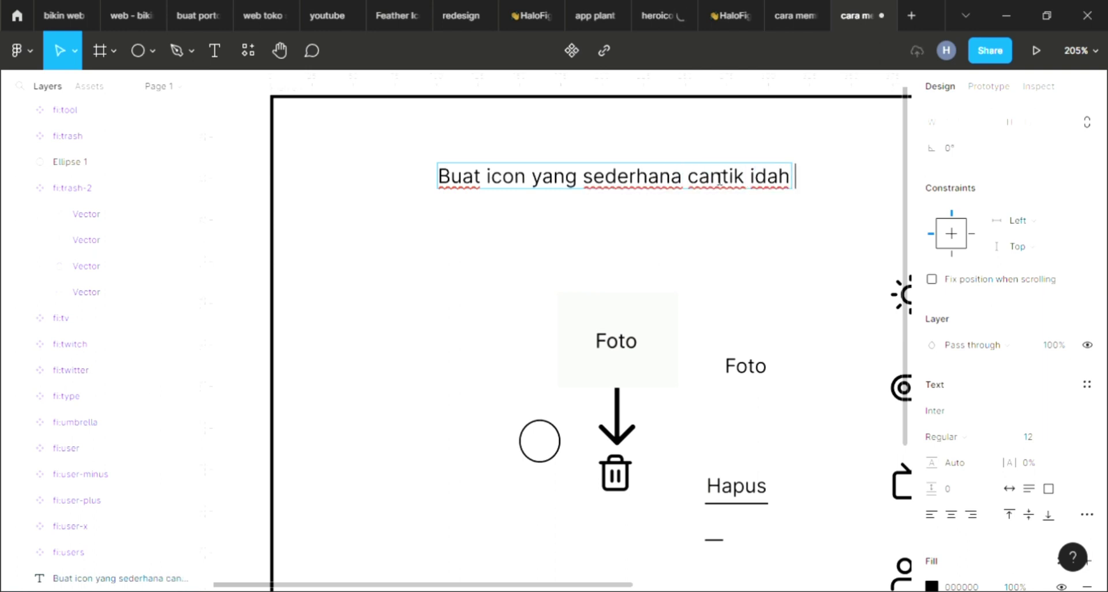
key("BackSpace")
key("BackSpace")
key("BackSpace")
key("BackSpace")
key("BackSpace")
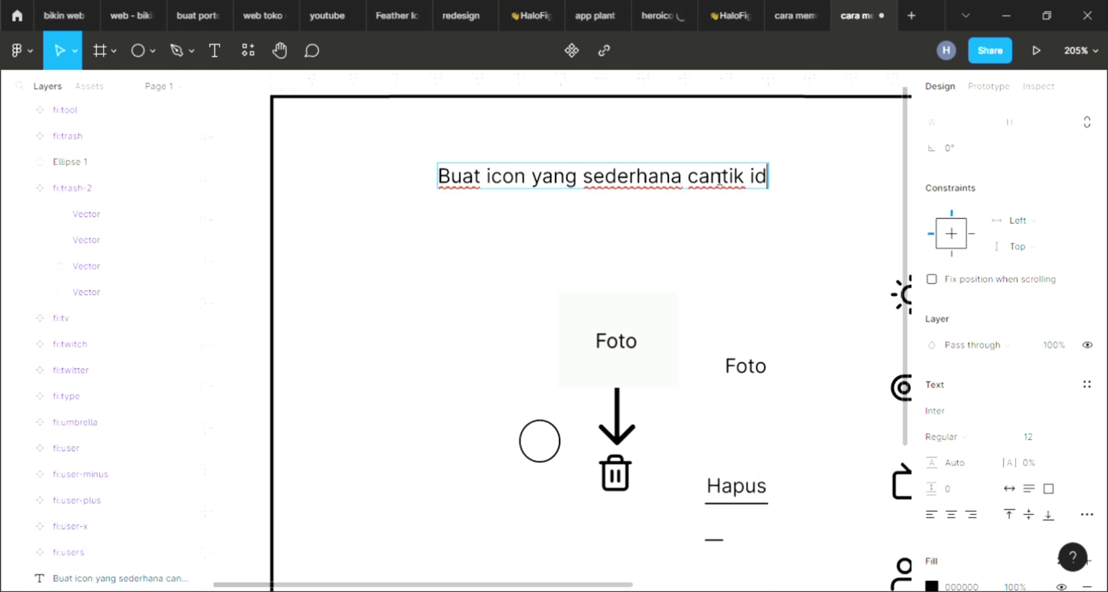
type("undah")
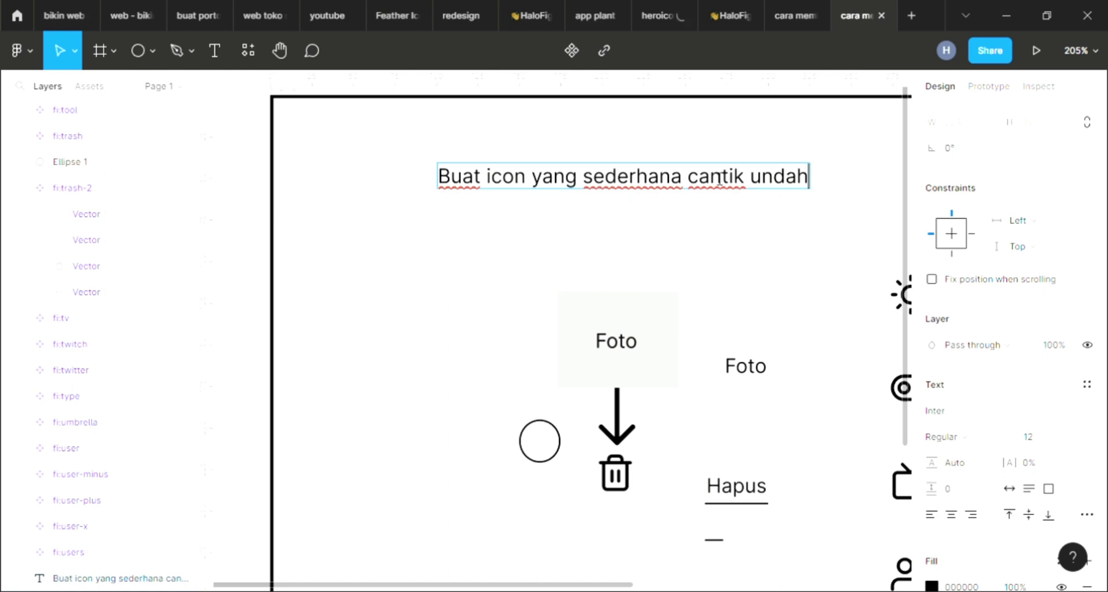
key("BackSpace")
key("BackSpace")
key("BackSpace")
key("BackSpace")
key("BackSpace")
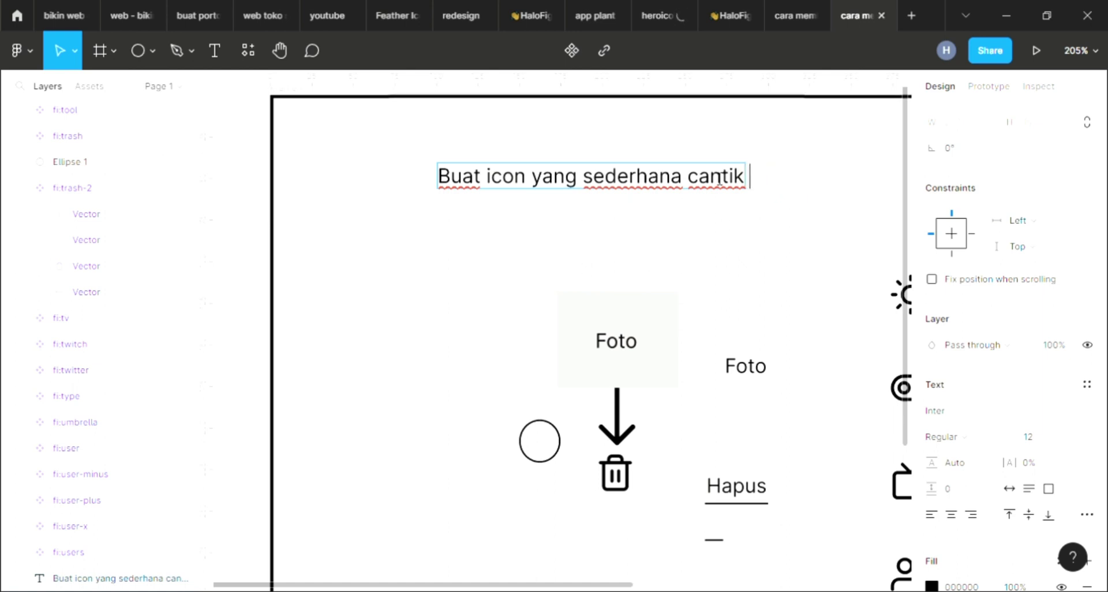
type("indah ")
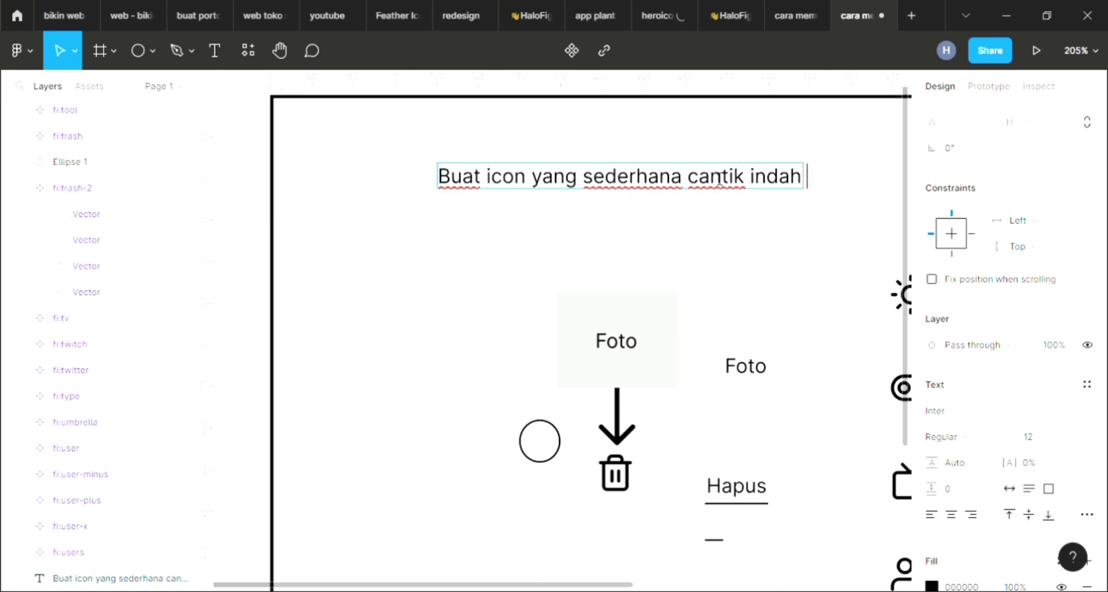
type("dan enak d")
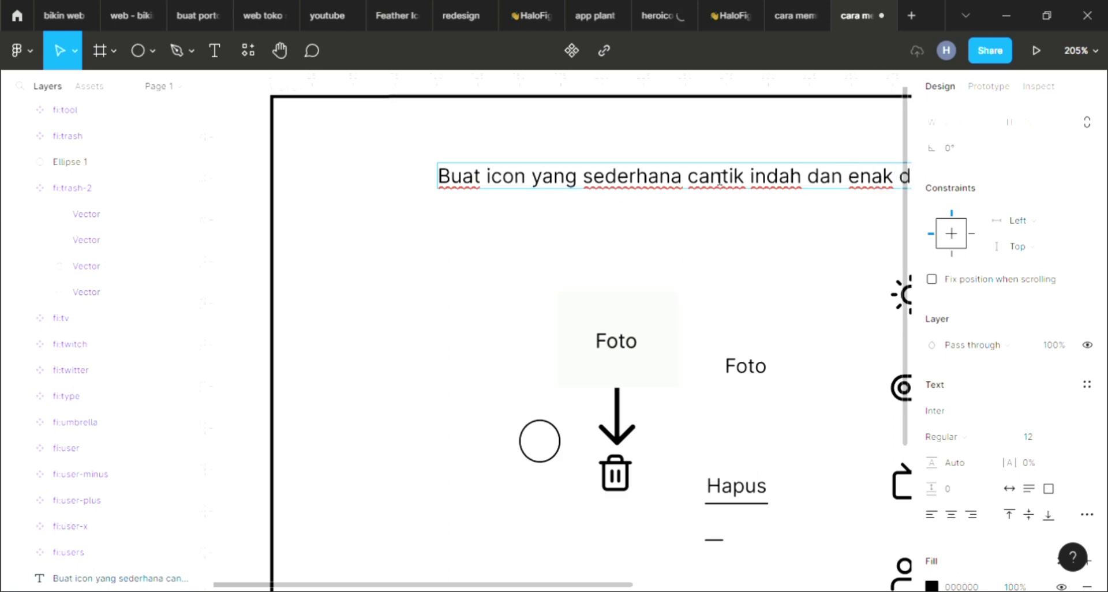
type("ilihat")
scroll(734, 191, "down", 3)
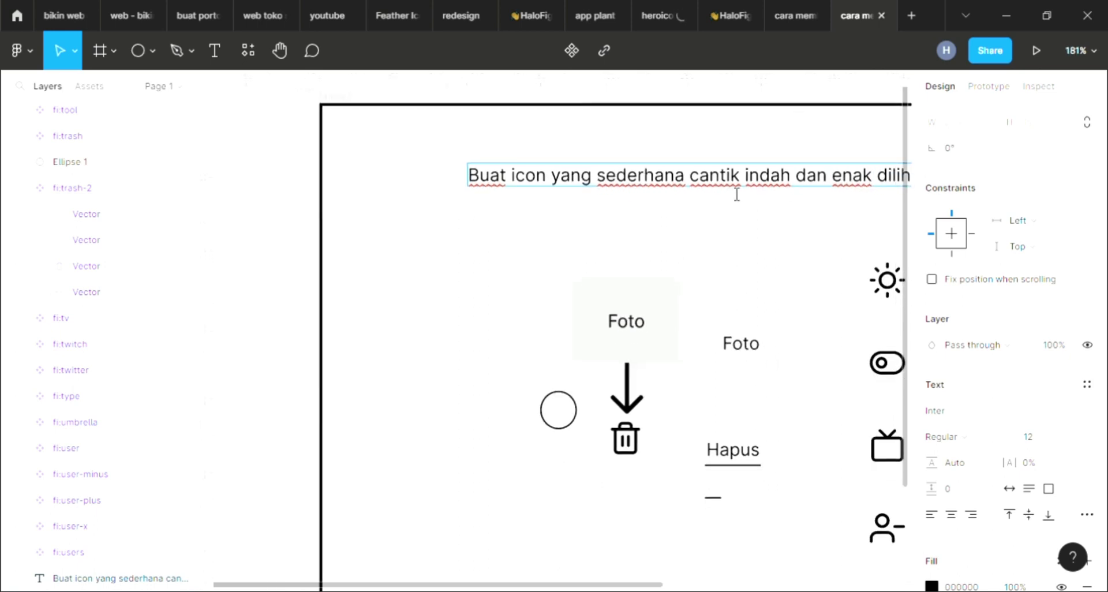
Step: Duplicate the sentence at the top of the frame just below itself and replace the copy's text with "mudah mengerti"
scroll(733, 191, "right", 2)
key("Escape")
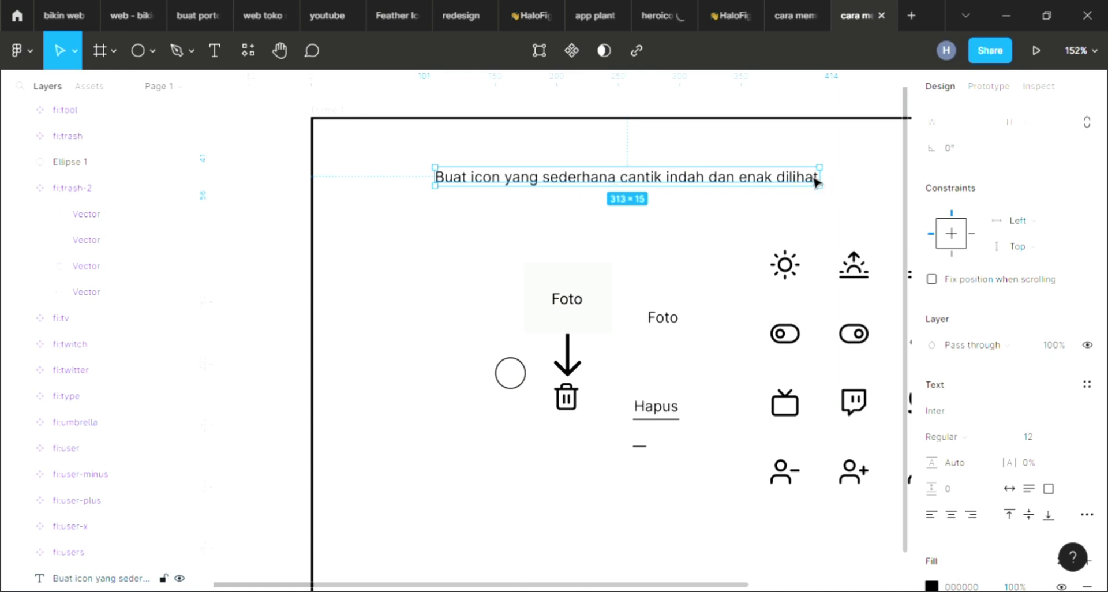
key("ctrl+d")
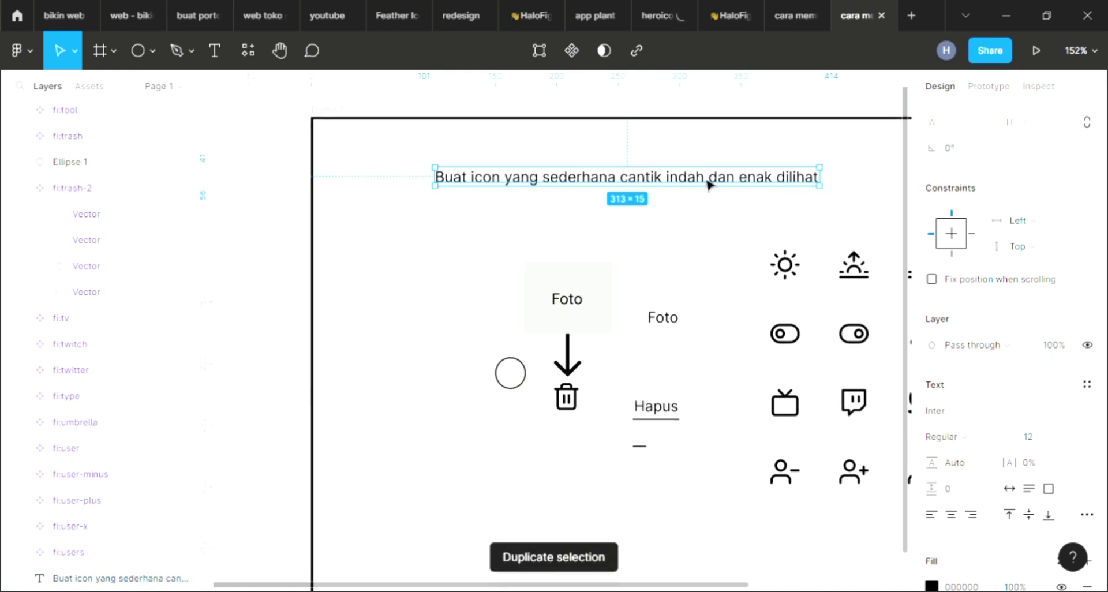
left_click_drag(710, 185, 709, 223)
double_click(710, 221)
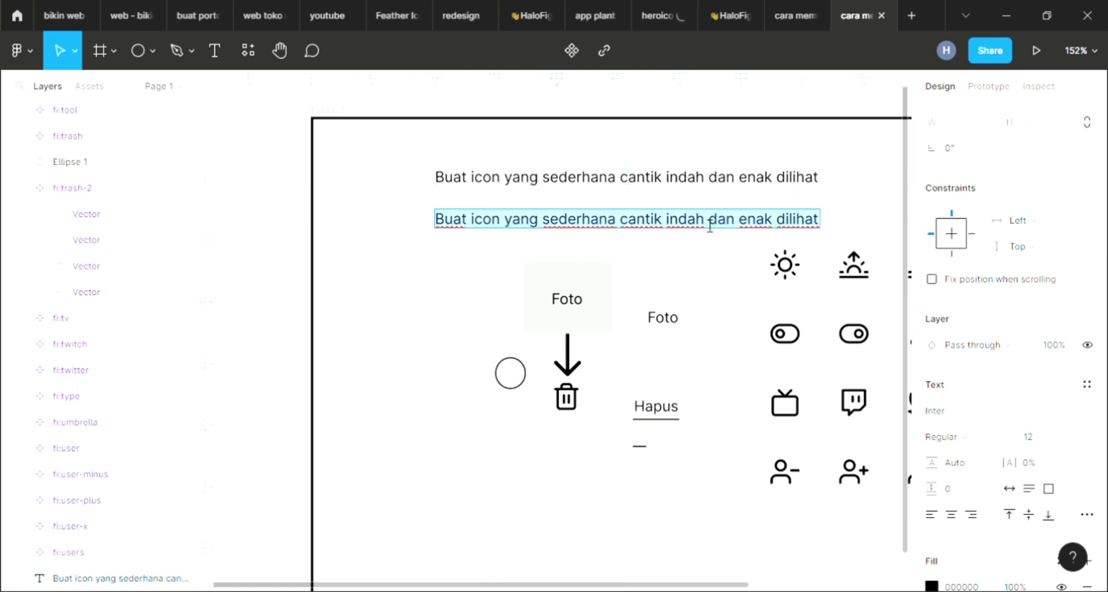
type("mudah m")
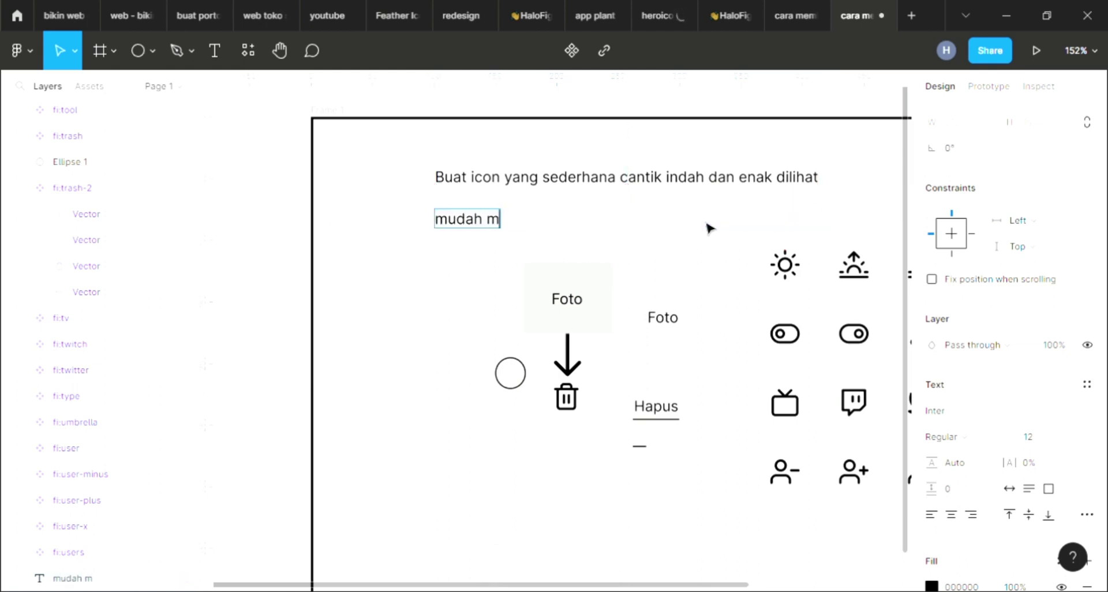
type("engerti")
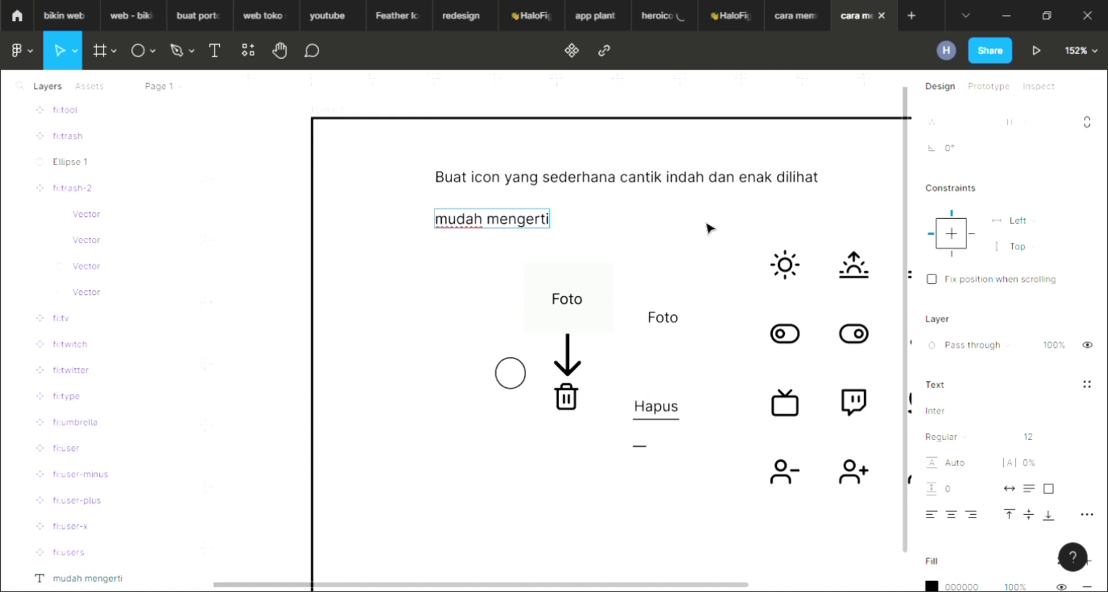
key("Escape")
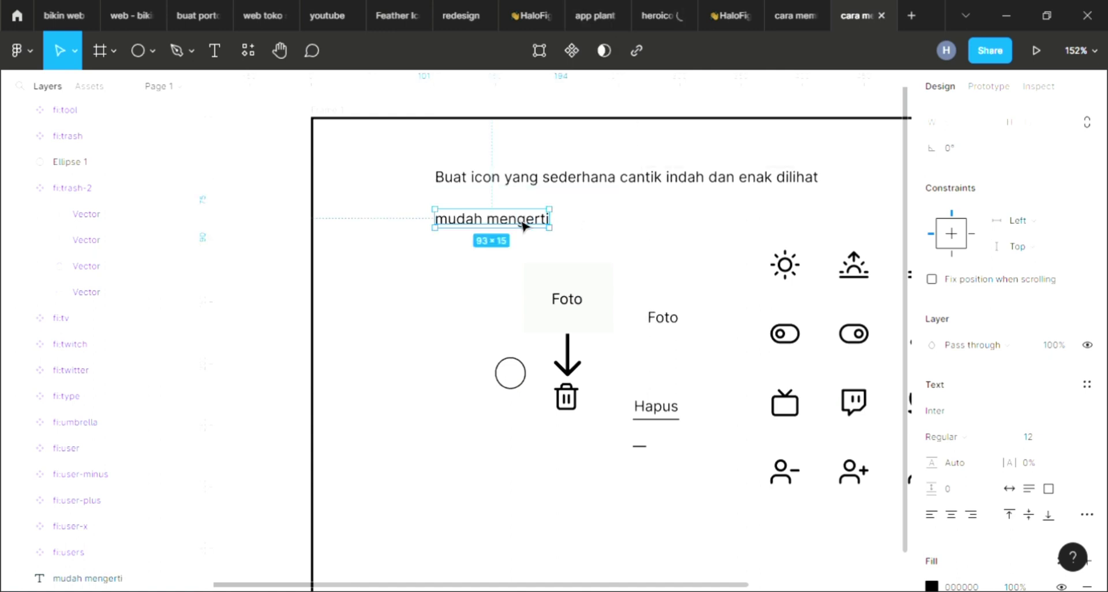
Step: Move the "mudah mengerti" text closer beneath the middle of the top sentence, at about X 188, Y 62
left_click_drag(523, 225, 630, 209)
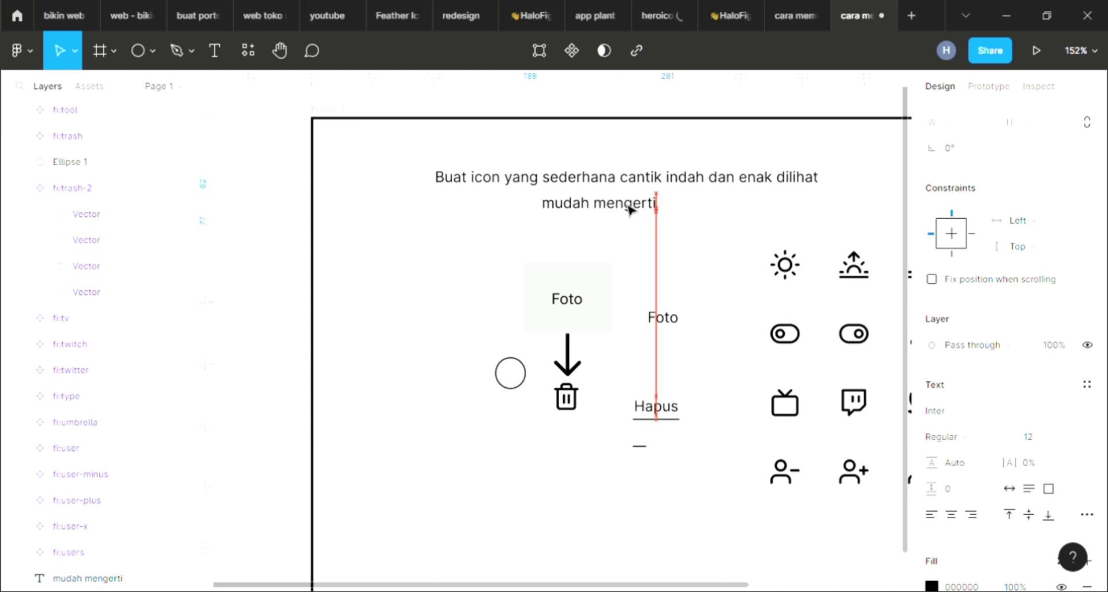
left_click_drag(527, 225, 526, 225)
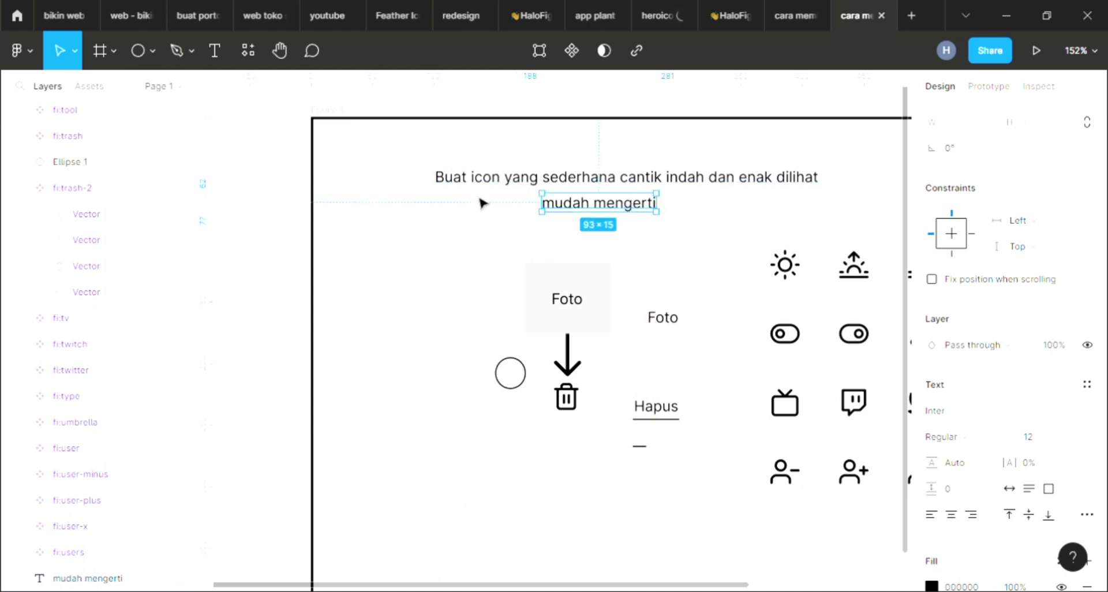
left_click(674, 267)
Step: Duplicate the "mudah mengerti" text directly below itself and replace the copy's text with "Fungsinya apa"
left_click(623, 210)
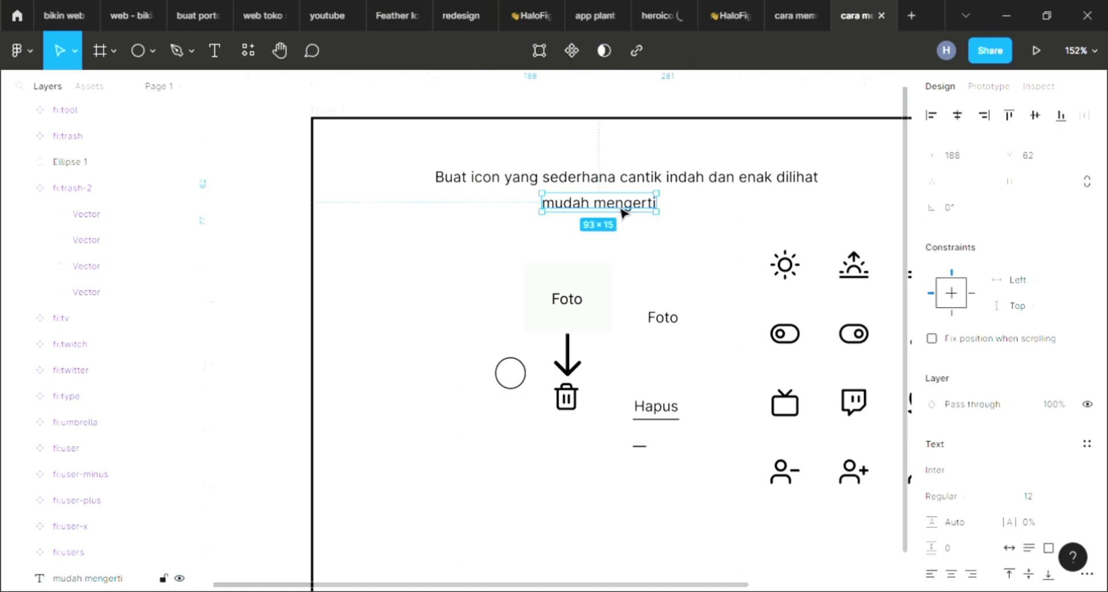
key("ctrl+d")
left_click_drag(623, 211, 623, 248)
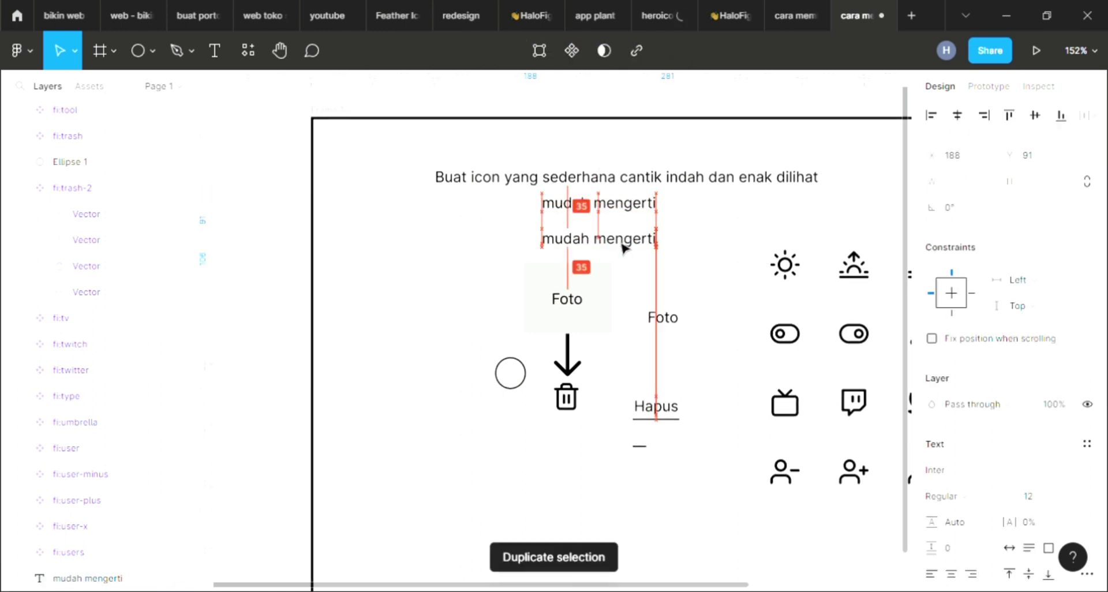
double_click(623, 242)
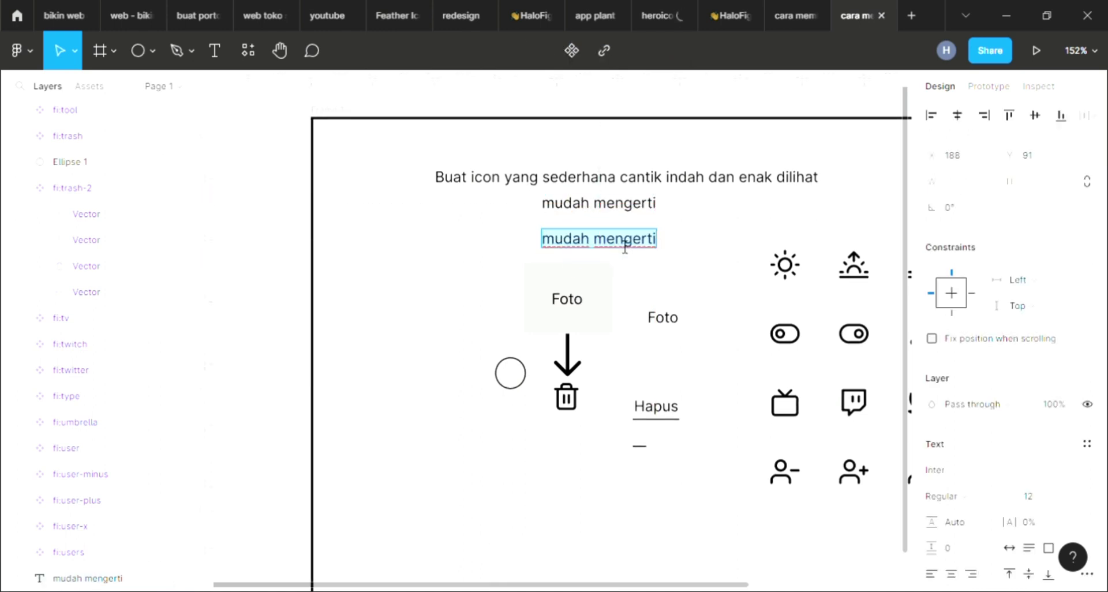
type("Fungsiny")
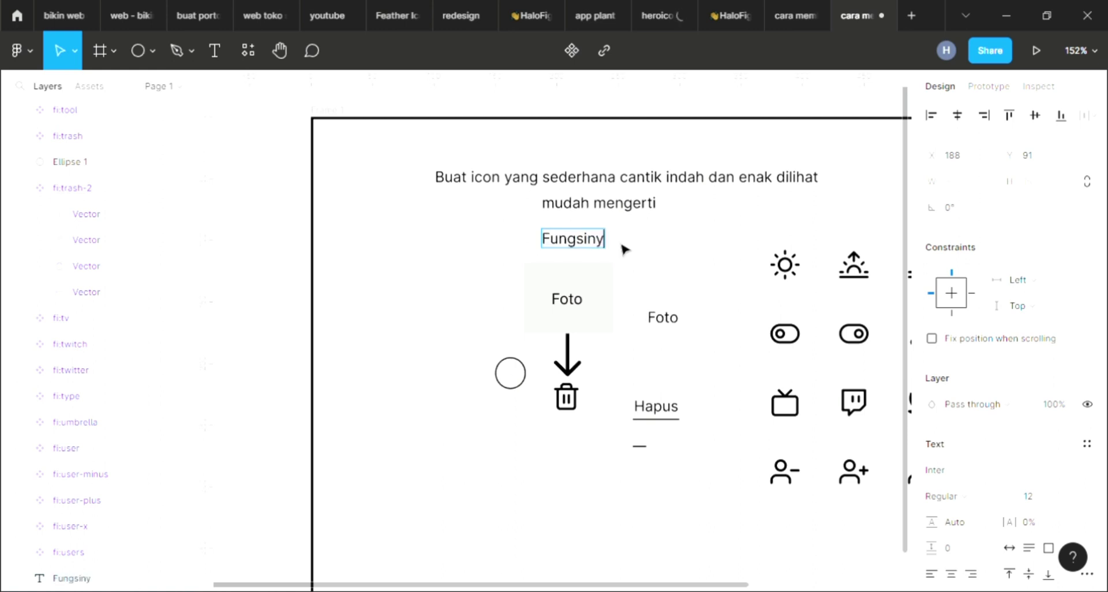
type("an")
key("BackSpace")
type("apa")
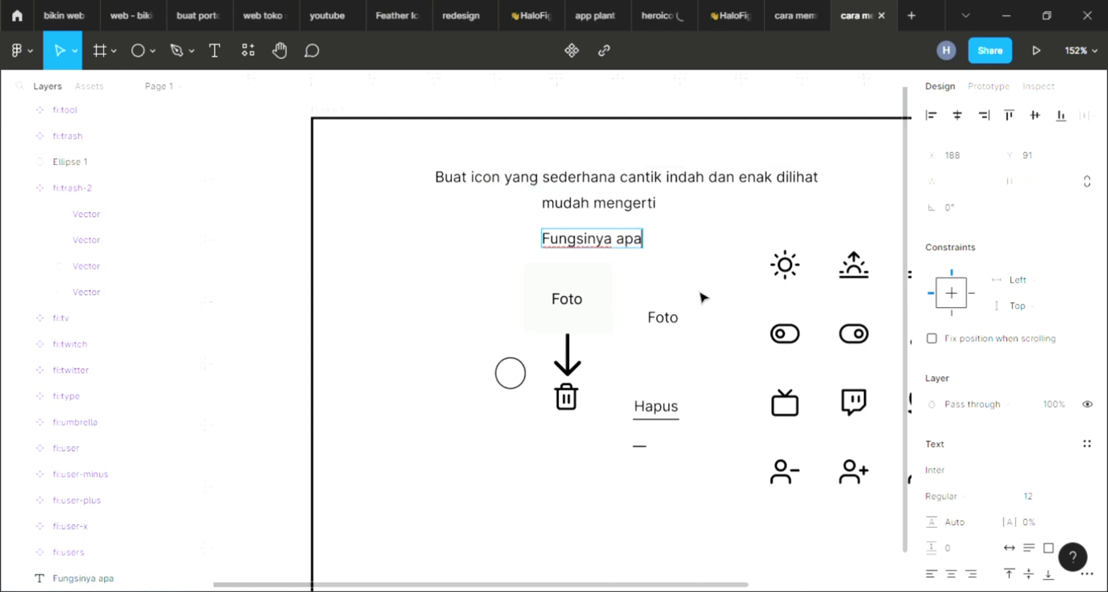
Step: Move the "Fungsinya apa" text up under the middle of the "mudah mengerti" line, to X 196, Y 83
scroll(700, 295, "right", 2)
key("Escape")
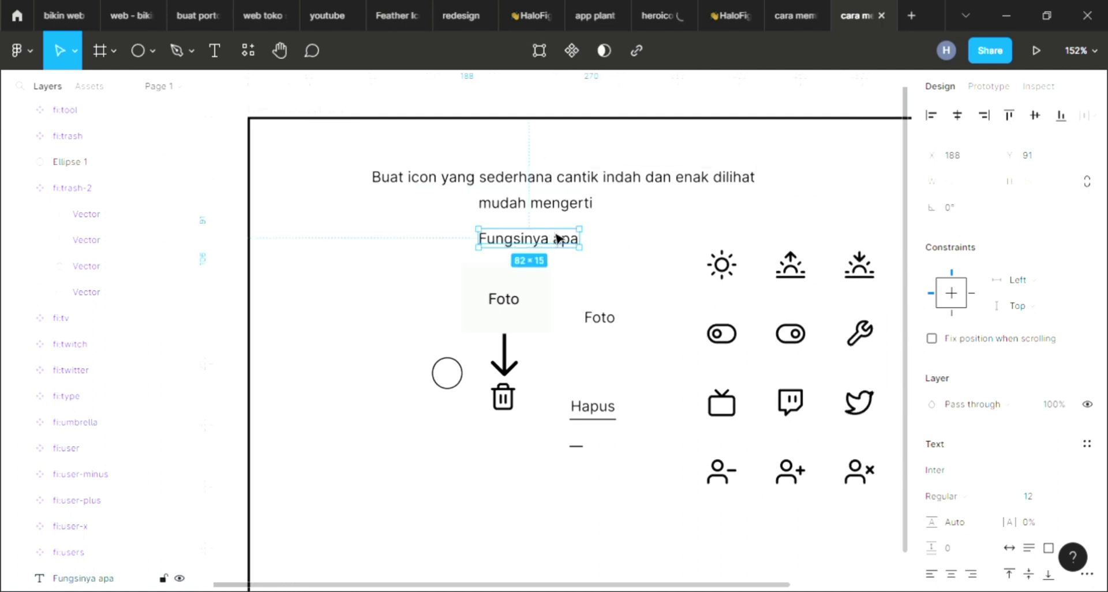
left_click_drag(558, 237, 568, 228)
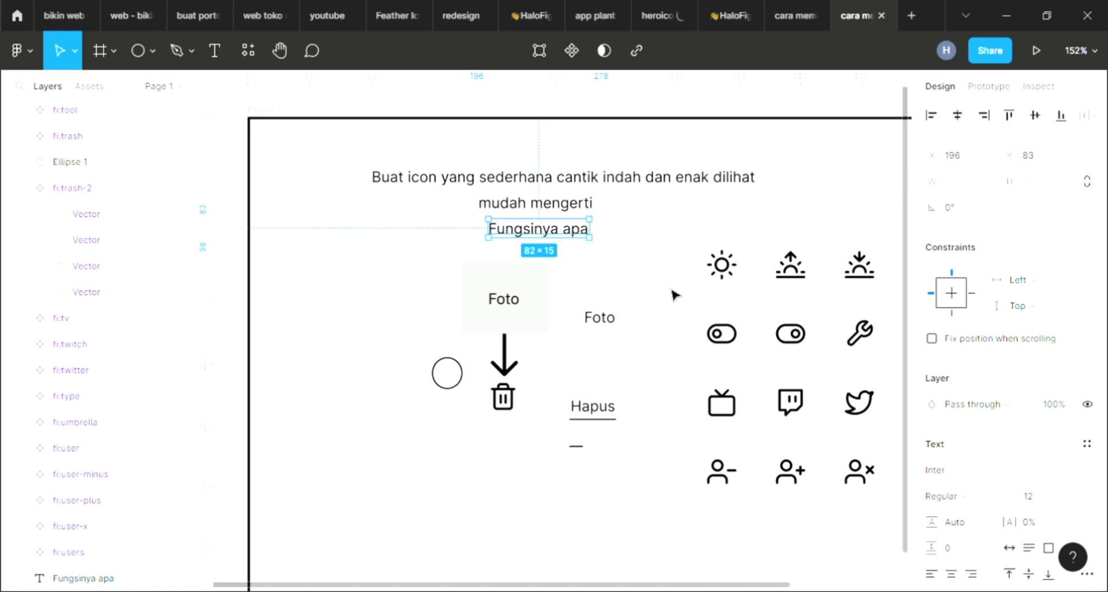
Step: Examine the trash icon below the arrow and the shapes in the icon grid, then the whole frame, for simplicity and clear function
scroll(506, 340, "up", 2)
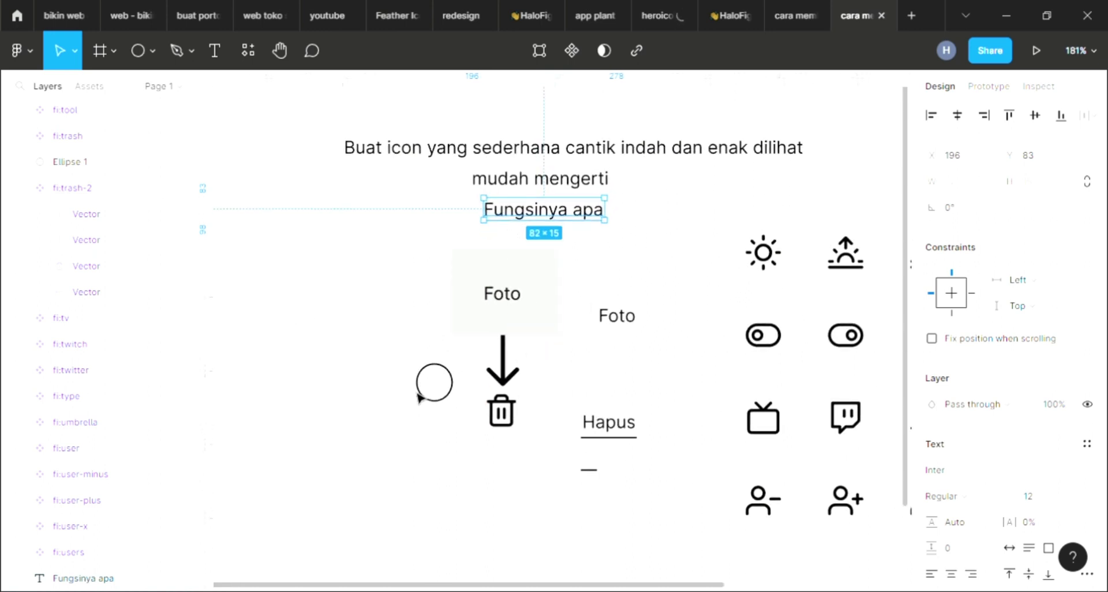
scroll(478, 396, "down", 3)
scroll(491, 370, "up", 1)
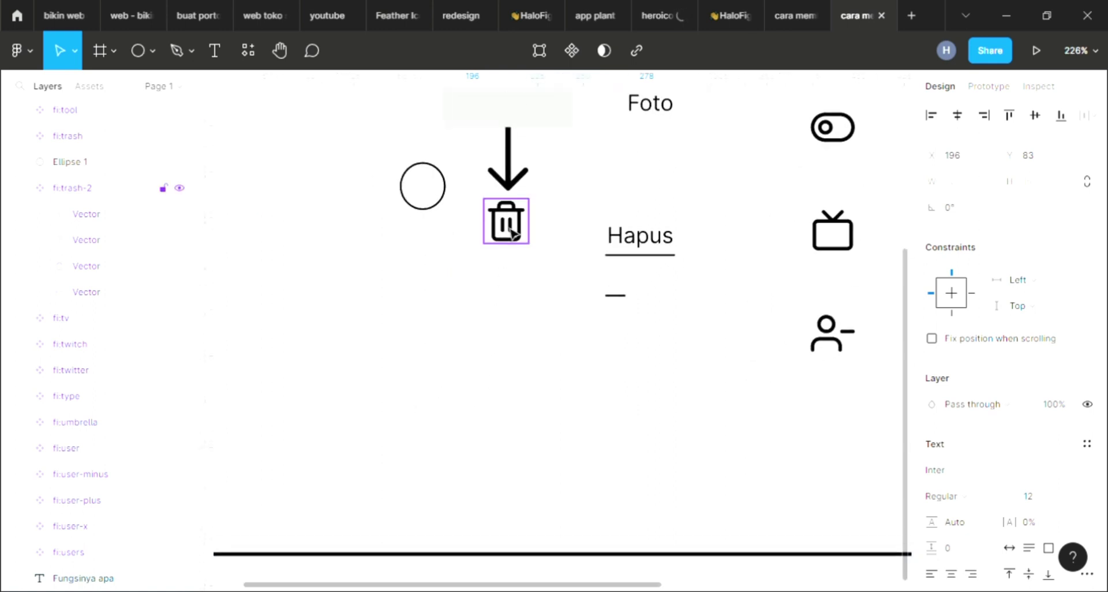
scroll(518, 248, "up", 1)
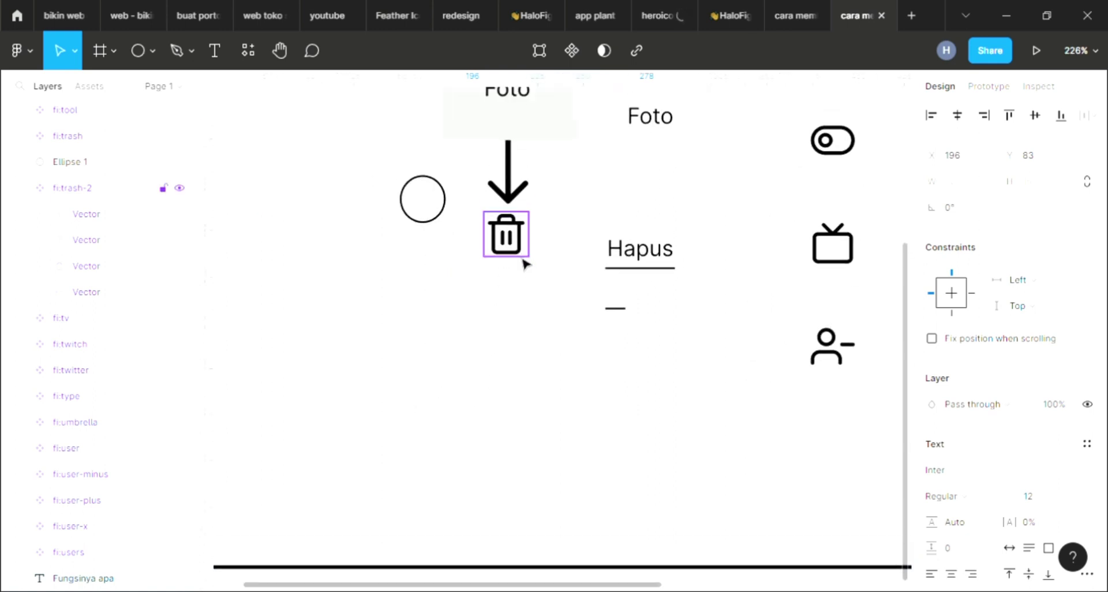
scroll(523, 263, "down", 2)
scroll(660, 206, "right", 2)
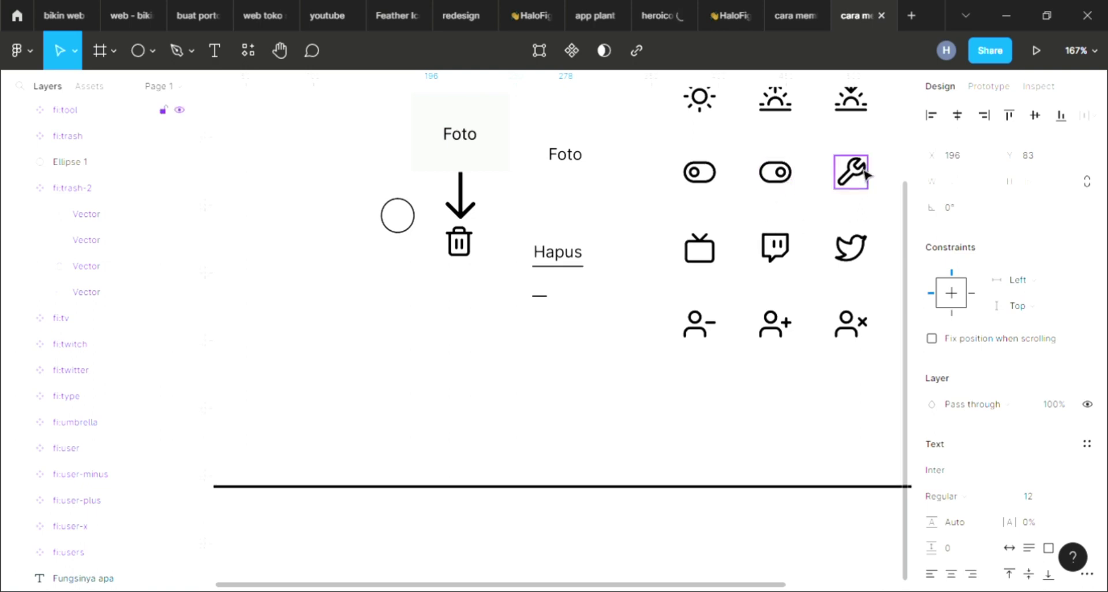
scroll(836, 190, "up", 1)
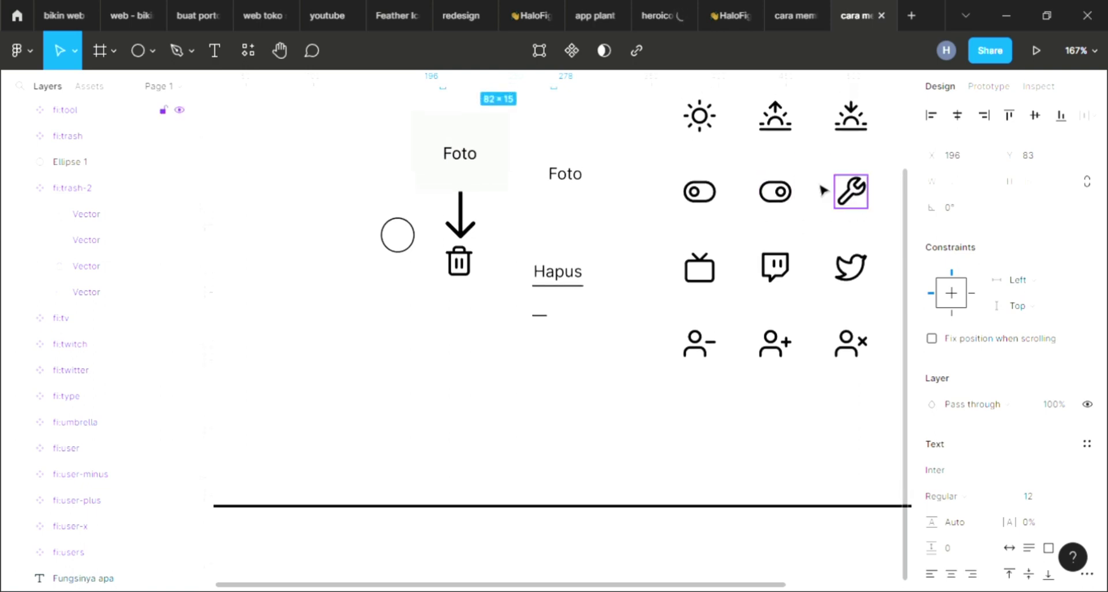
scroll(639, 188, "down", 2)
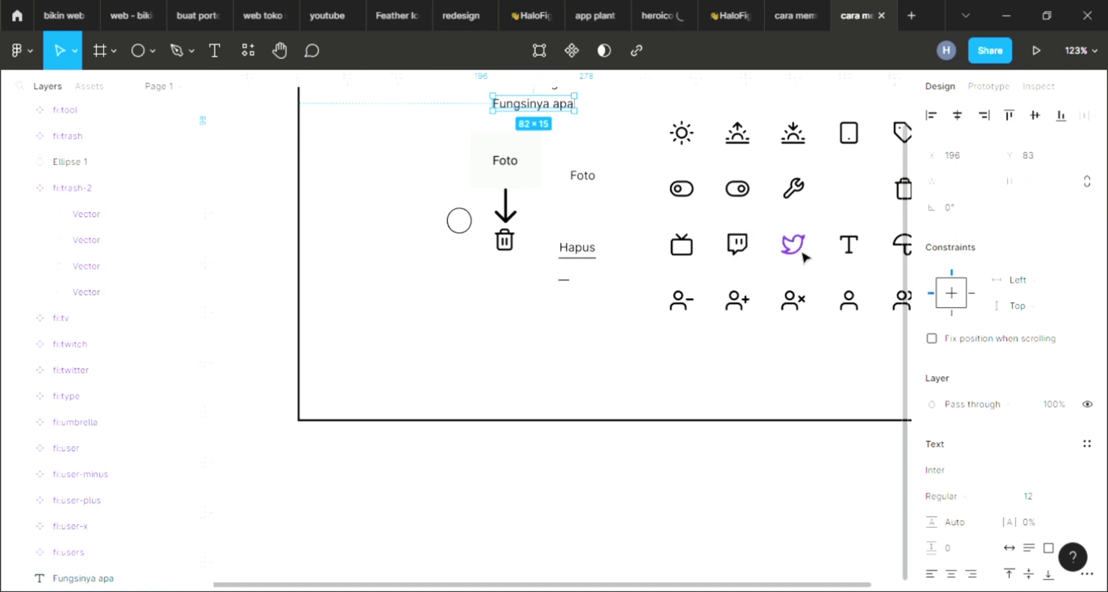
scroll(803, 254, "up", 2)
scroll(804, 254, "right", 2)
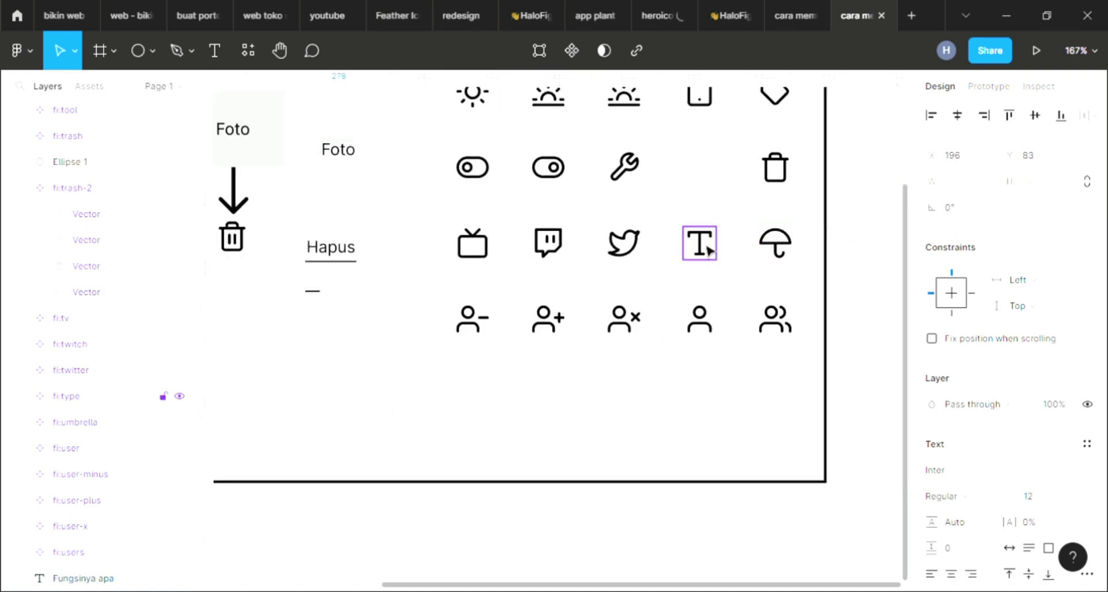
scroll(710, 254, "down", 2)
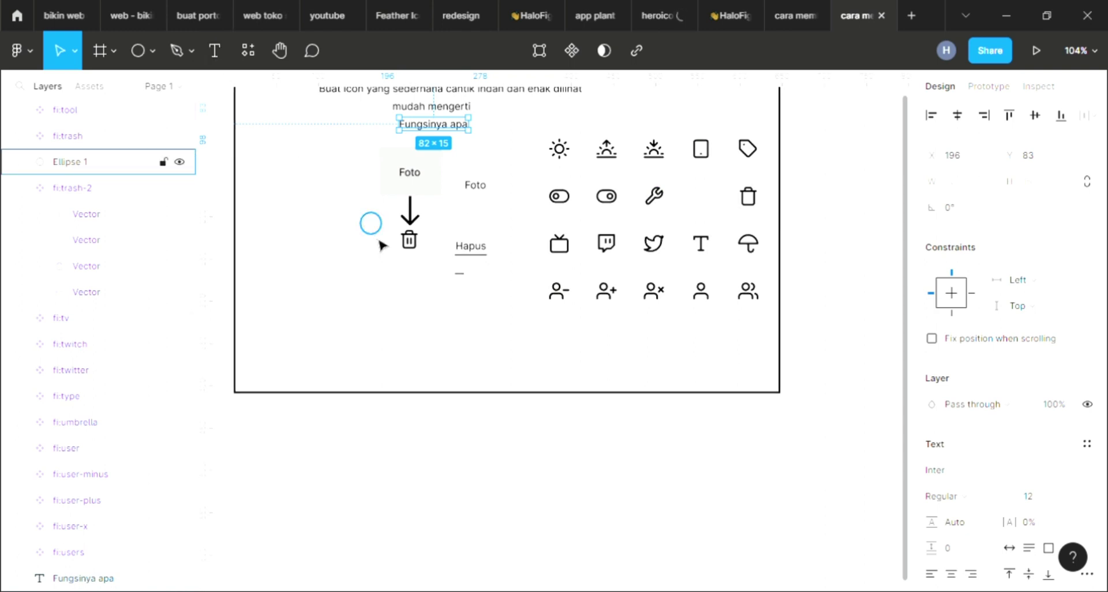
scroll(379, 243, "up", 1)
scroll(379, 242, "up", 2)
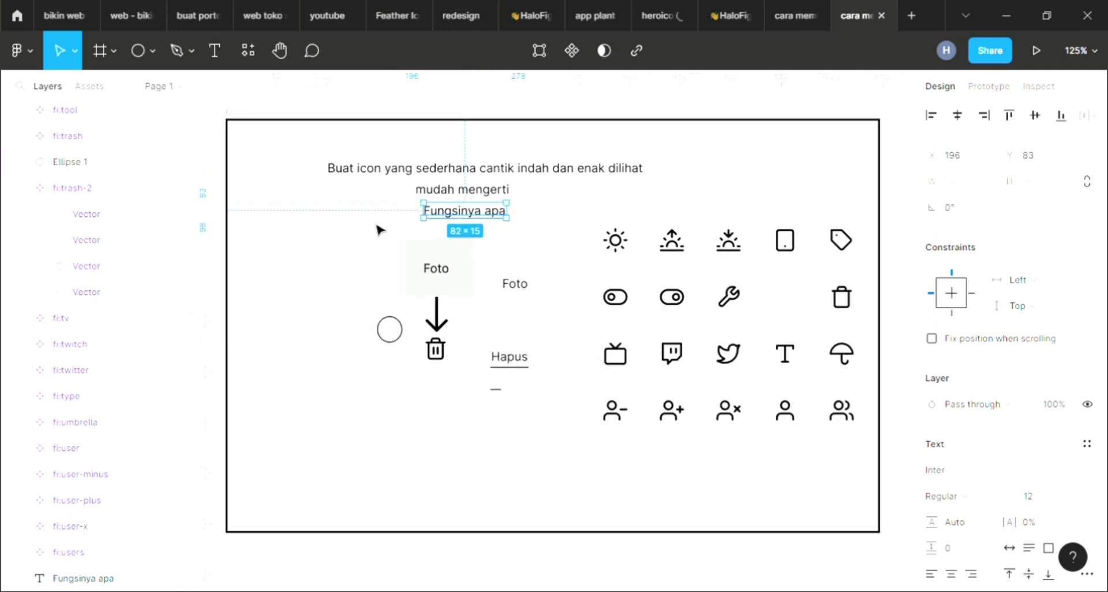
scroll(381, 224, "up", 1)
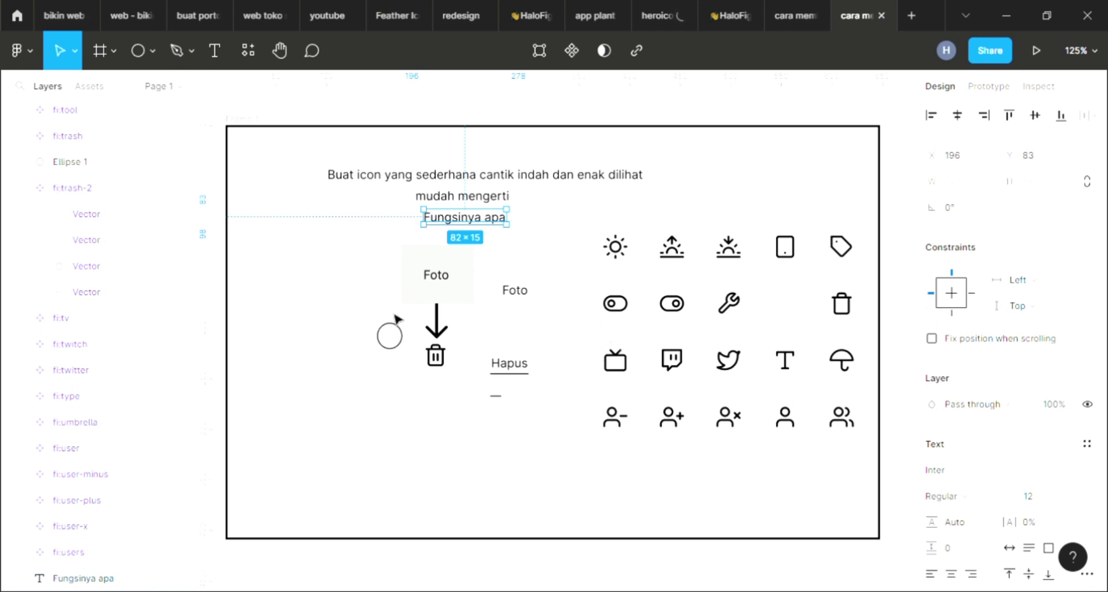
scroll(396, 317, "up", 1)
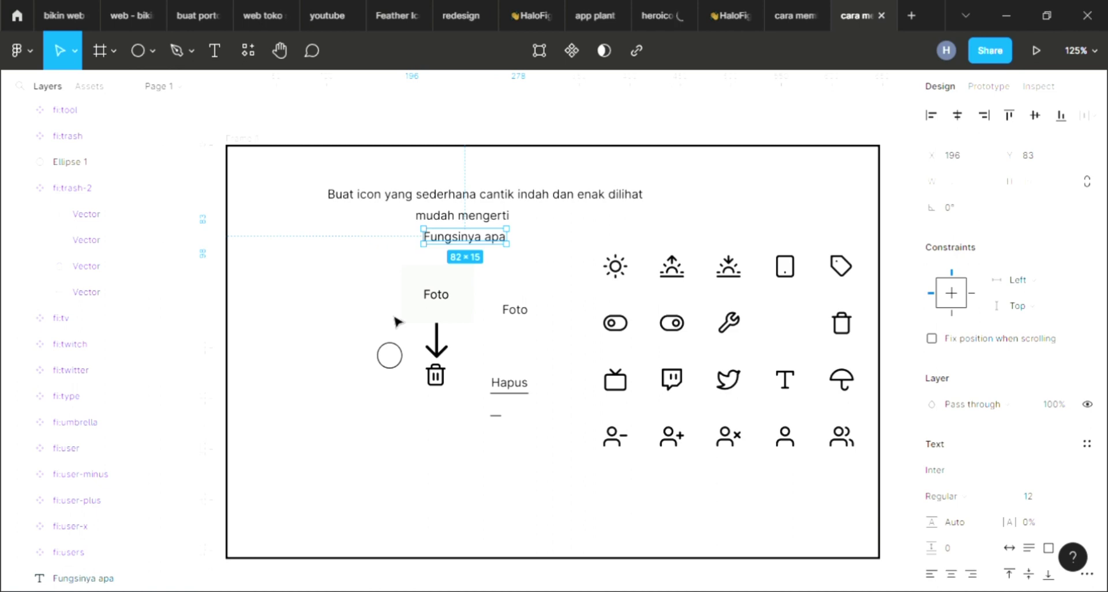
scroll(396, 321, "down", 3)
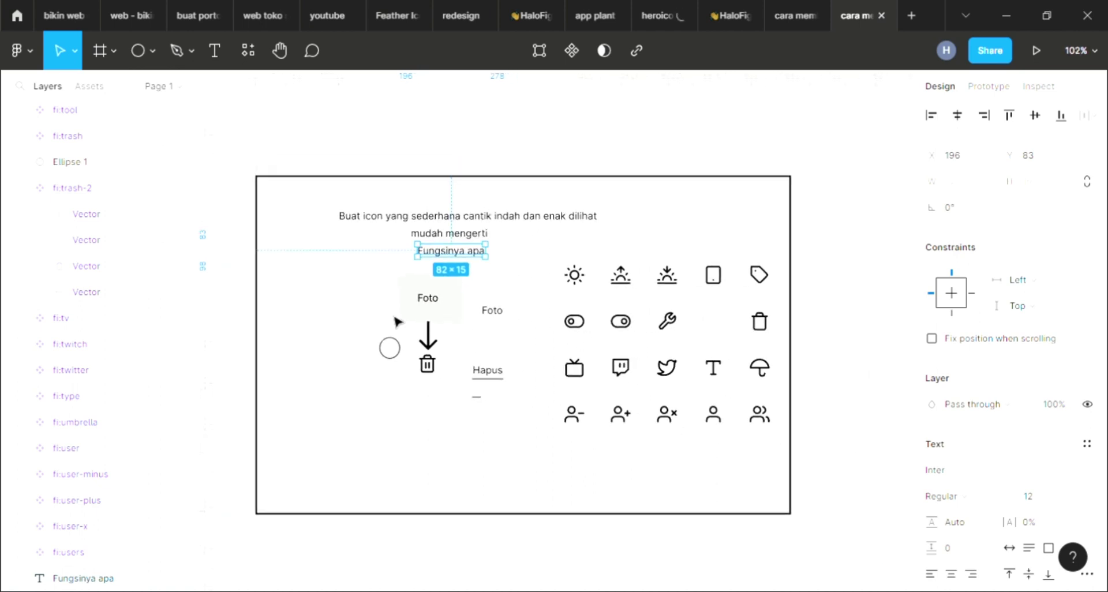
scroll(396, 321, "up", 3)
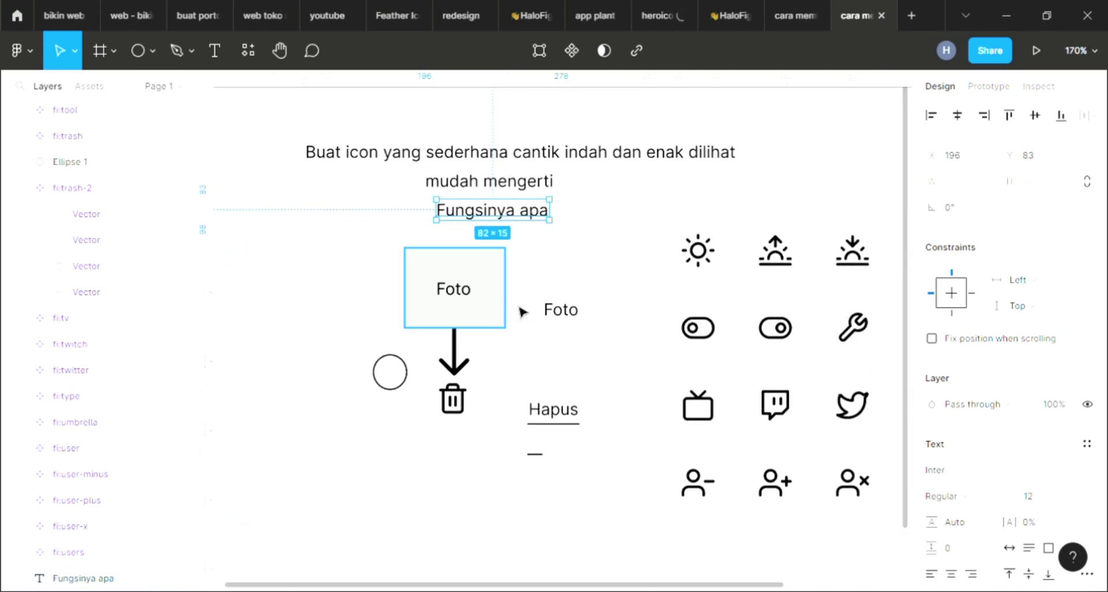
scroll(638, 295, "down", 2)
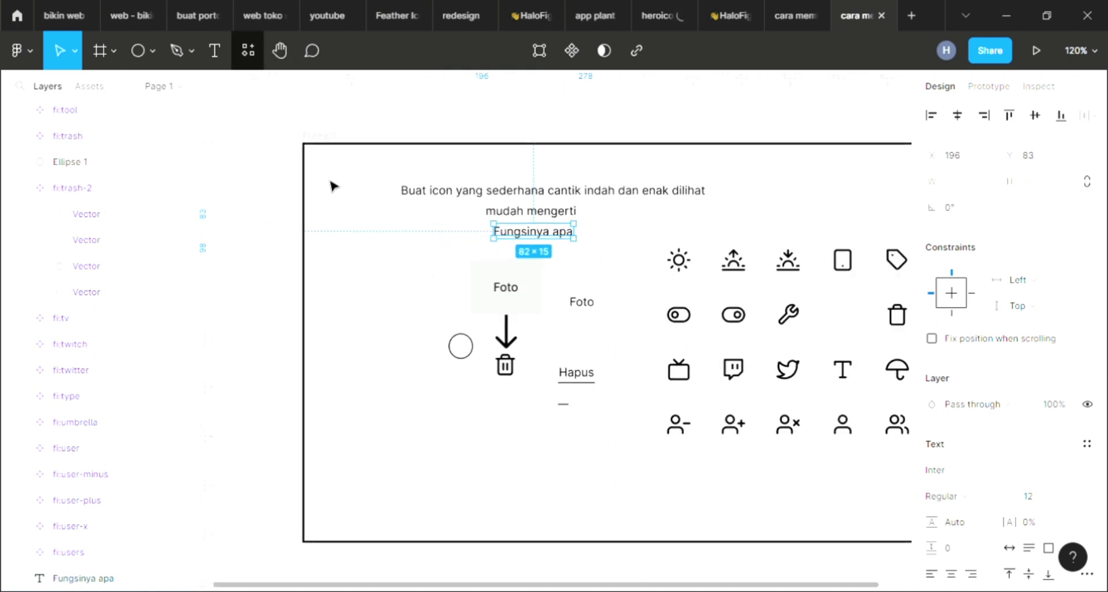
scroll(545, 384, "up", 2)
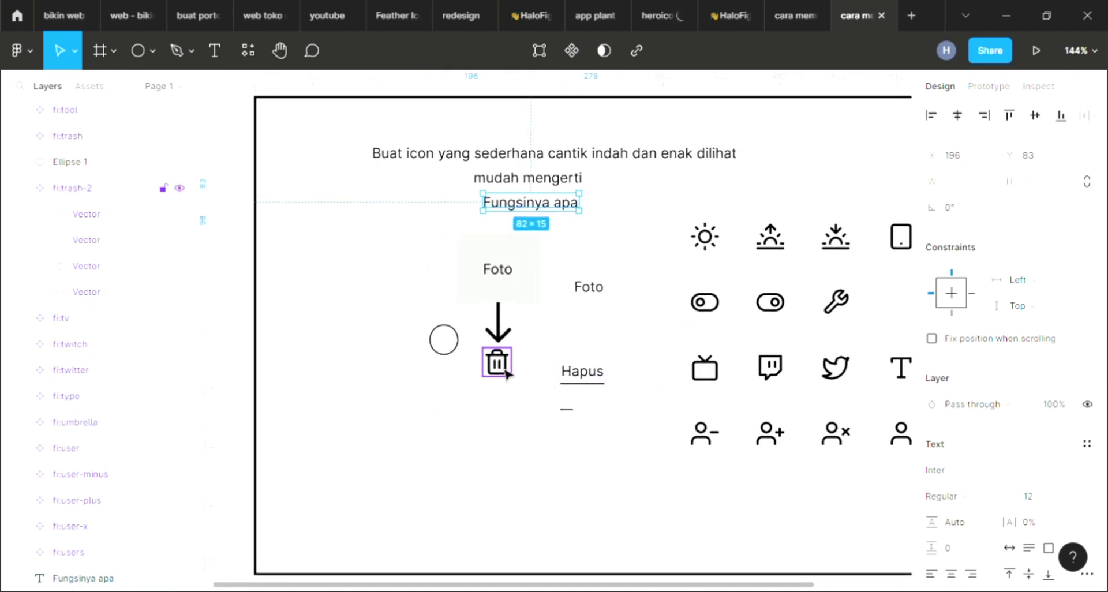
Step: Duplicate the trash icon below the arrow to its right at X 229, Y 215, and make the copy's FFFFFF fill visible
left_click(506, 374)
scroll(508, 375, "up", 2)
scroll(507, 374, "up", 4)
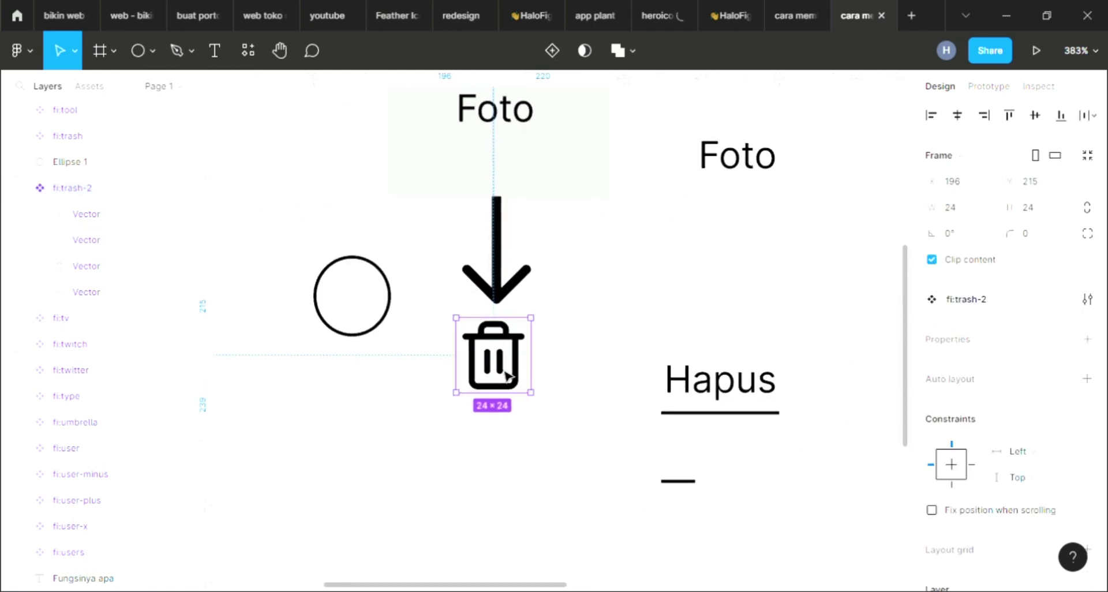
key("ctrl+d")
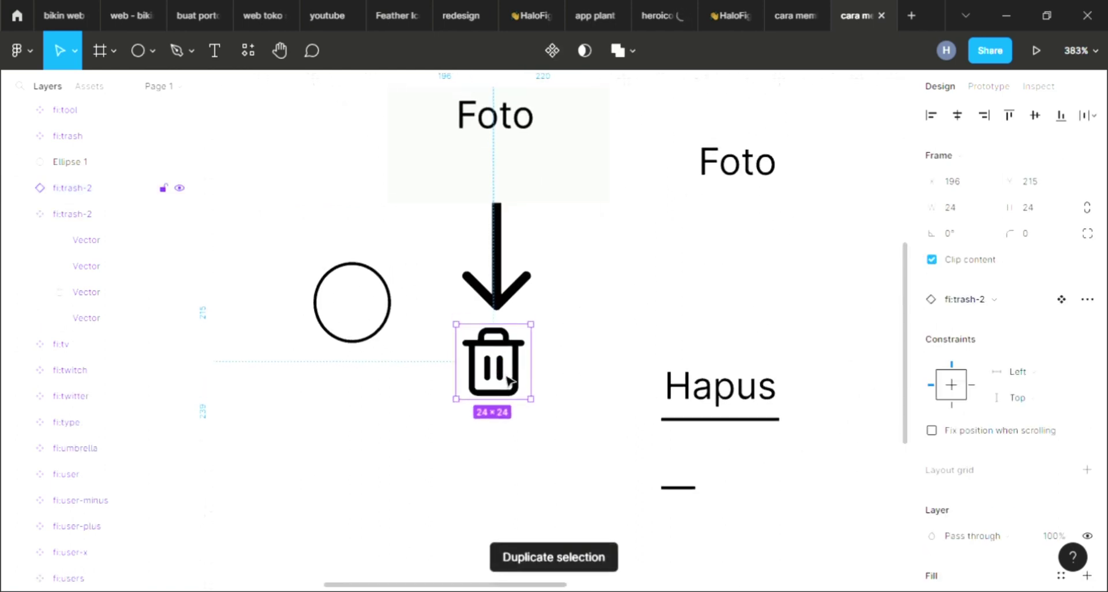
left_click_drag(506, 372, 607, 387)
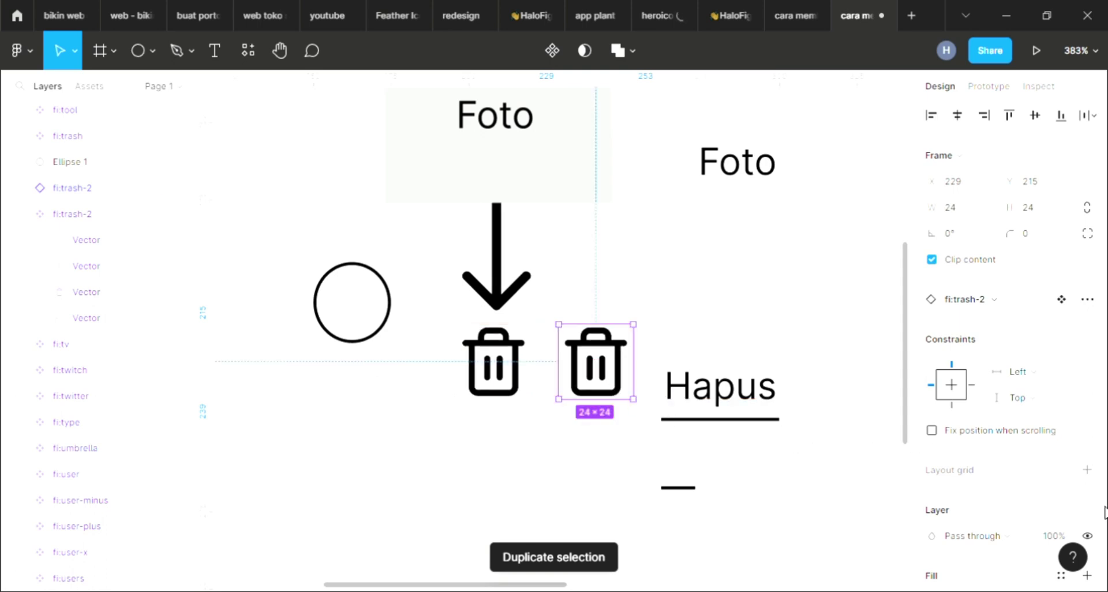
scroll(1063, 492, "down", 4)
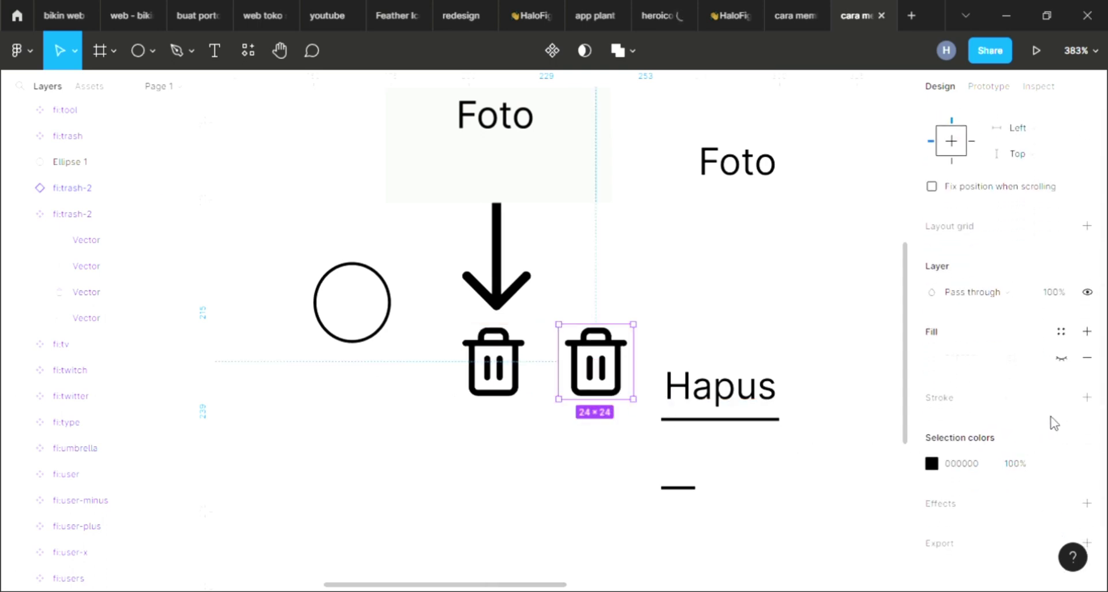
left_click(1061, 358)
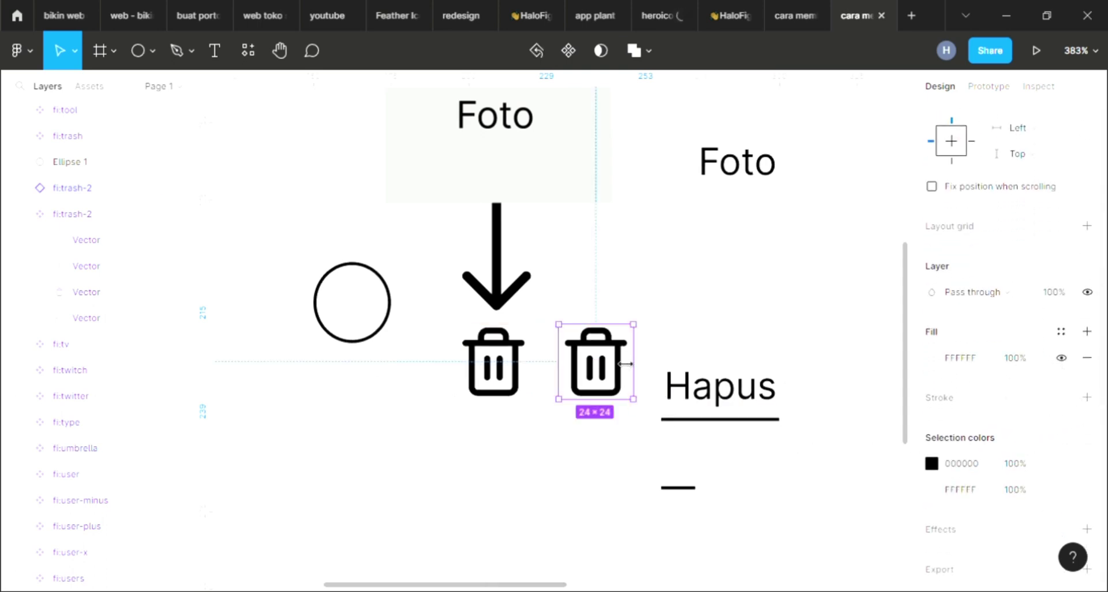
Step: Delete the duplicate trash icon beside the original one below the arrow
scroll(615, 371, "down", 3)
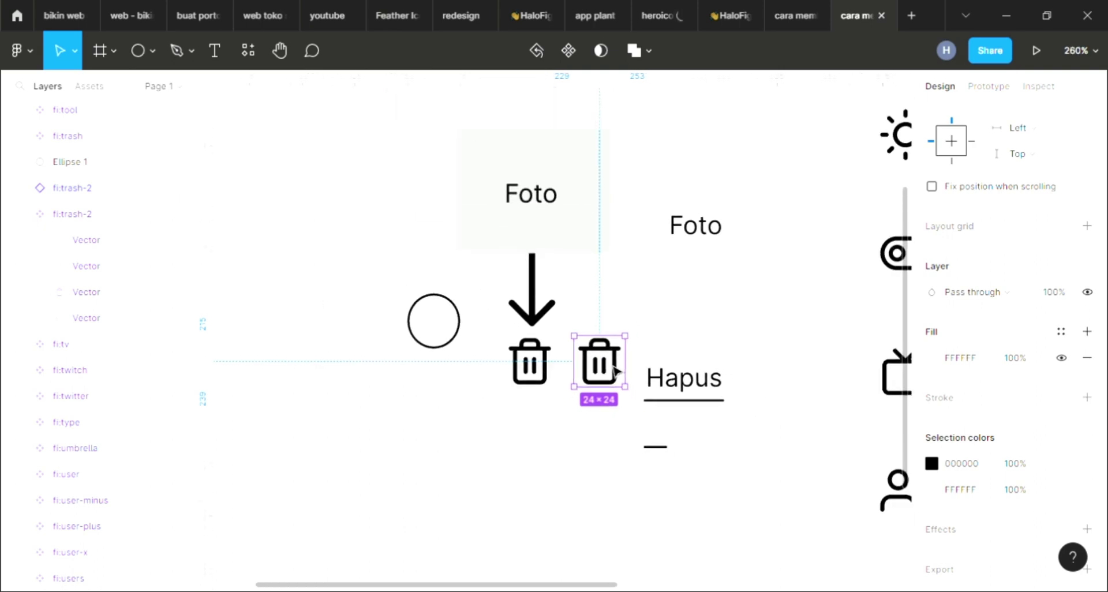
left_click_drag(615, 371, 521, 438)
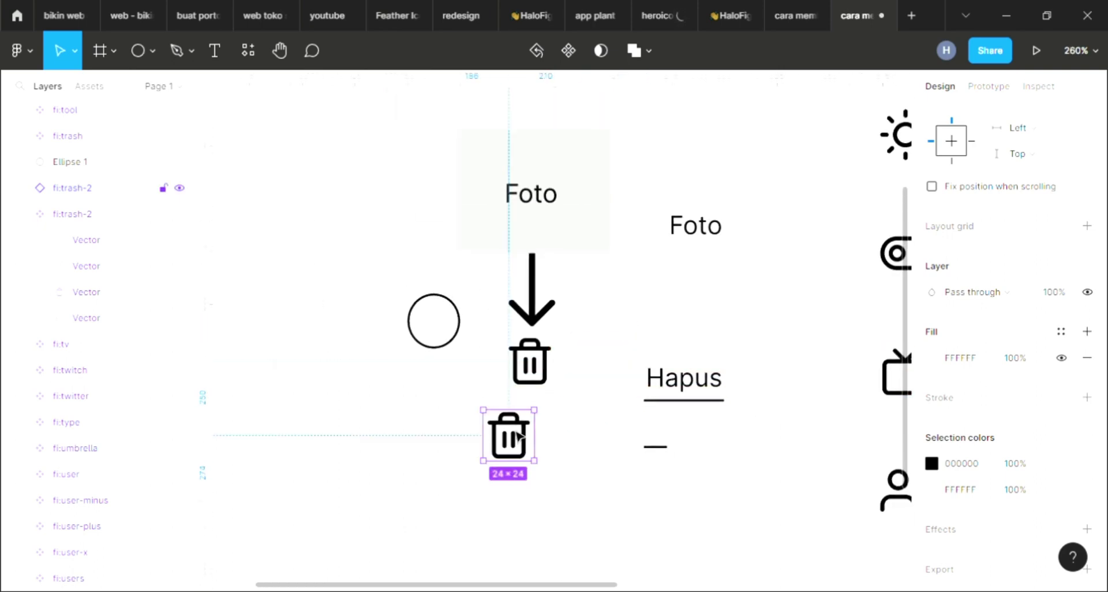
key("Delete")
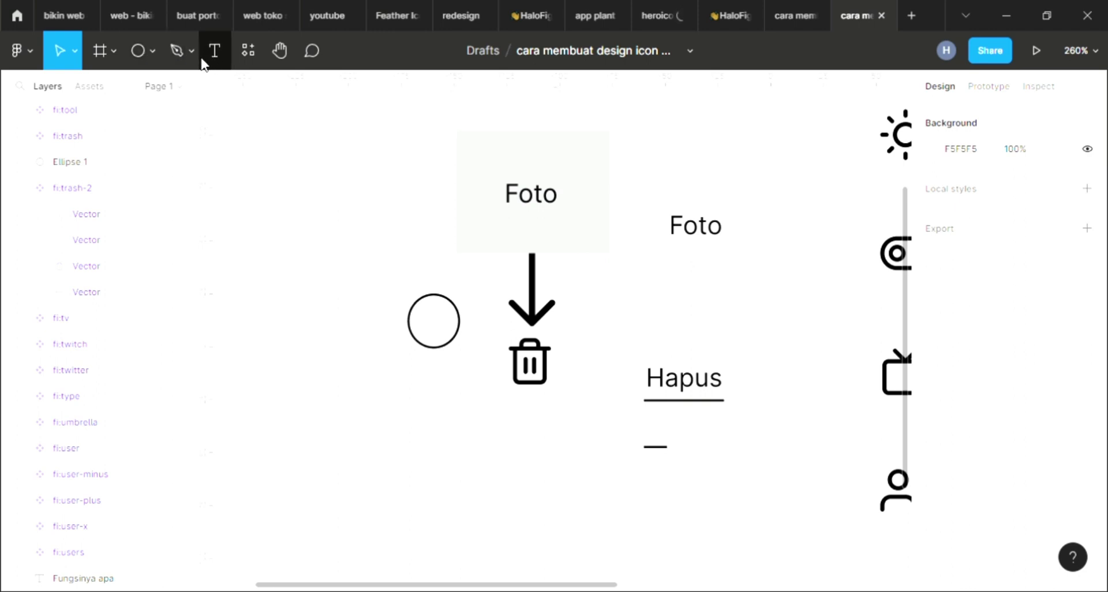
Step: Draw a small rectangle in the empty space between the trash icon and the "Hapus" text
left_click(152, 51)
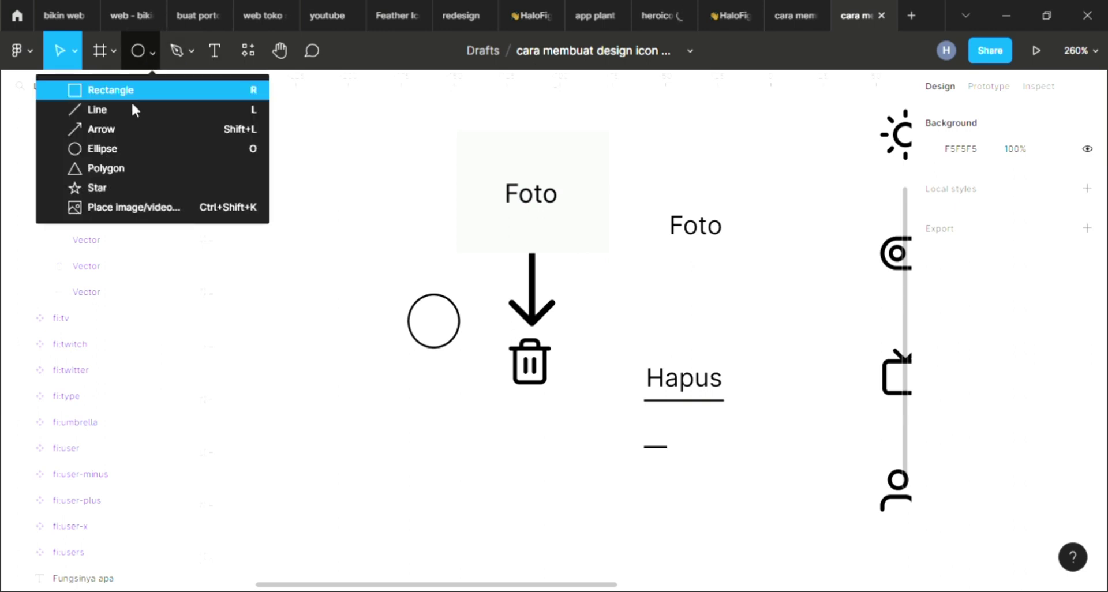
left_click(130, 94)
scroll(648, 294, "up", 3)
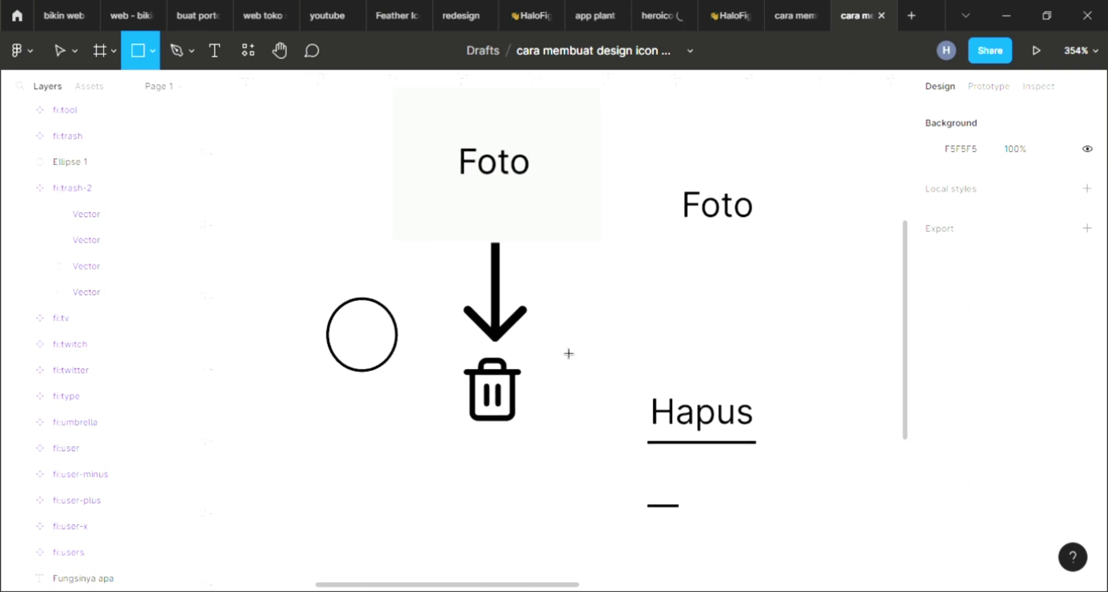
left_click_drag(580, 371, 581, 389)
Step: Duplicate the trash icon below the arrow and place the copy above the "Hapus" text at X 261, Y 194
left_click(521, 408)
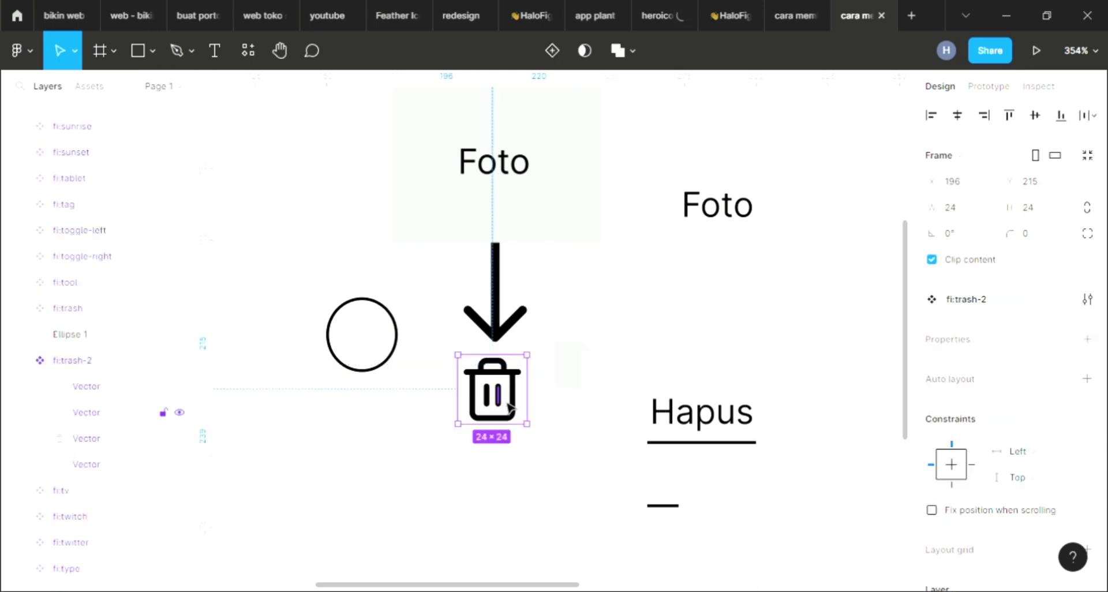
key("ctrl+d")
left_click_drag(510, 404, 695, 346)
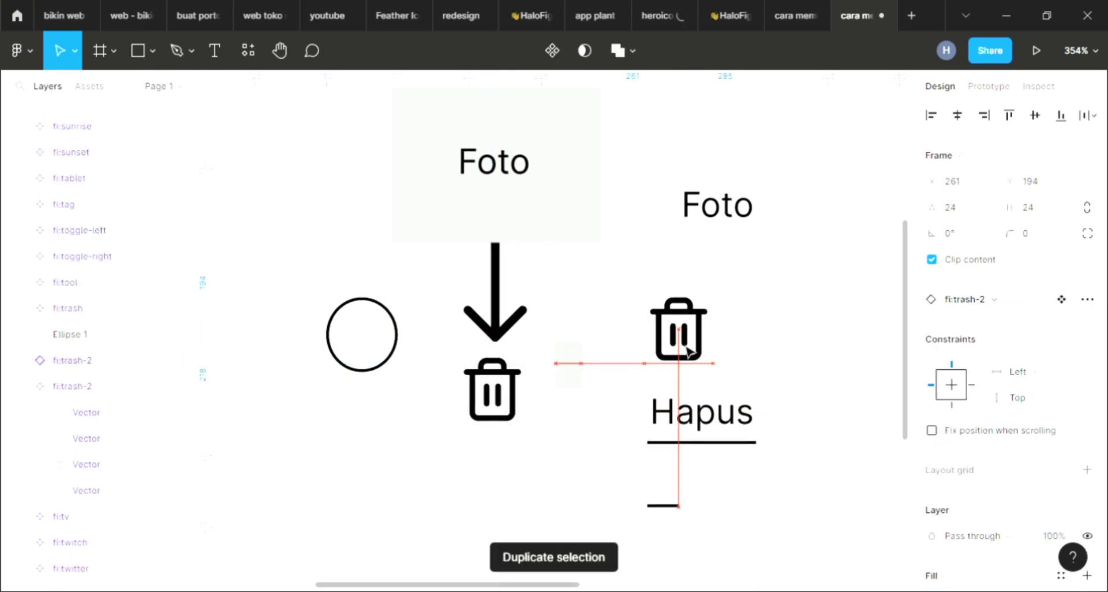
Step: Fit the small rectangle over the copied trash icon's body at 13 × 14 and fill it with black sampled from the arrow
left_click_drag(573, 374, 710, 363)
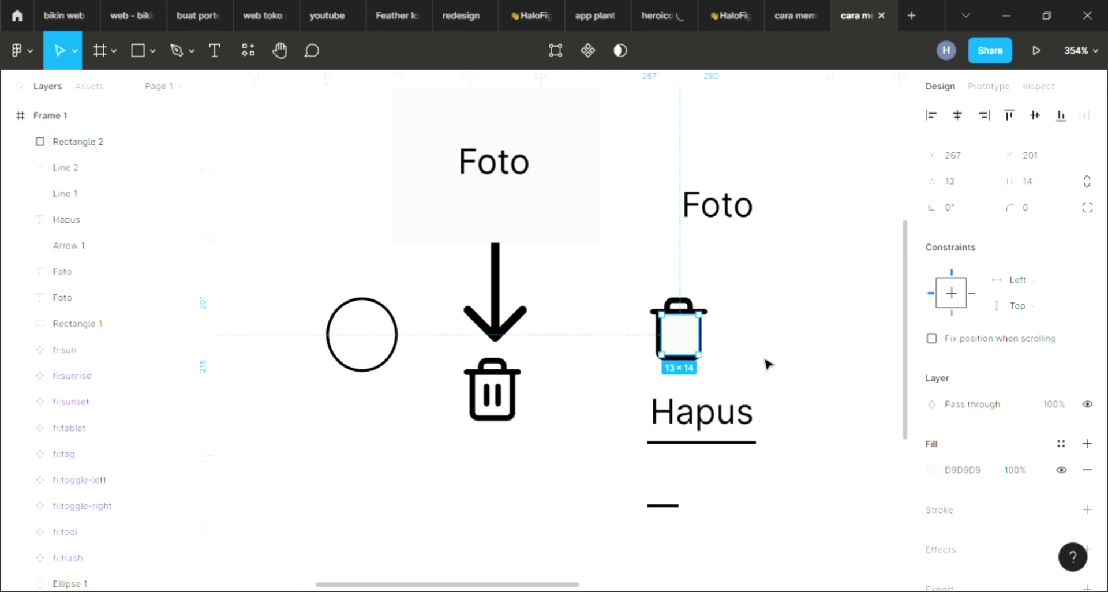
key("i")
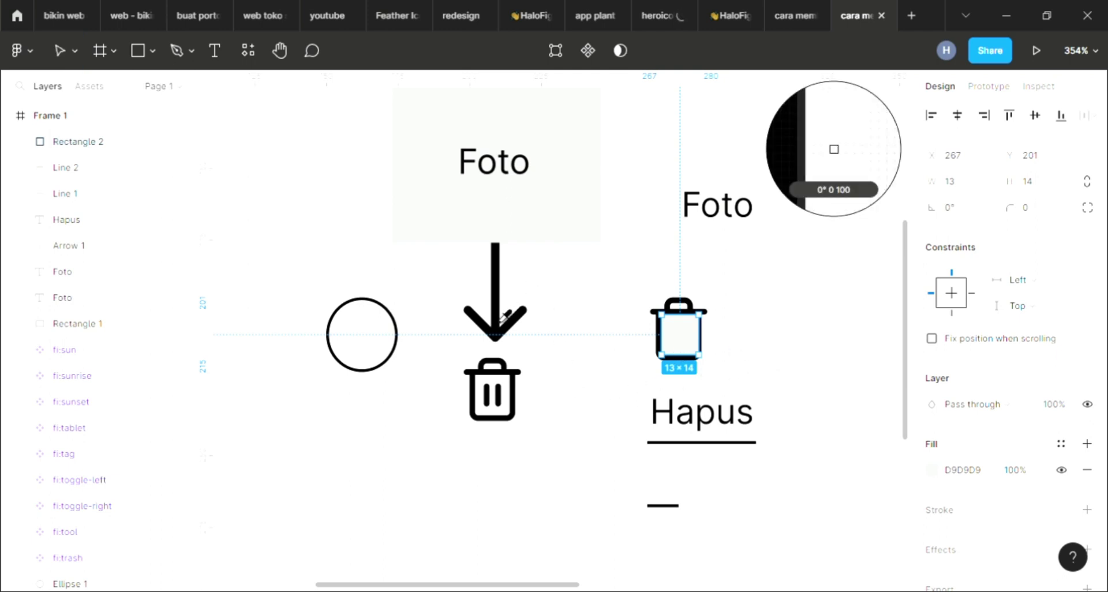
left_click(510, 321)
left_click(791, 343)
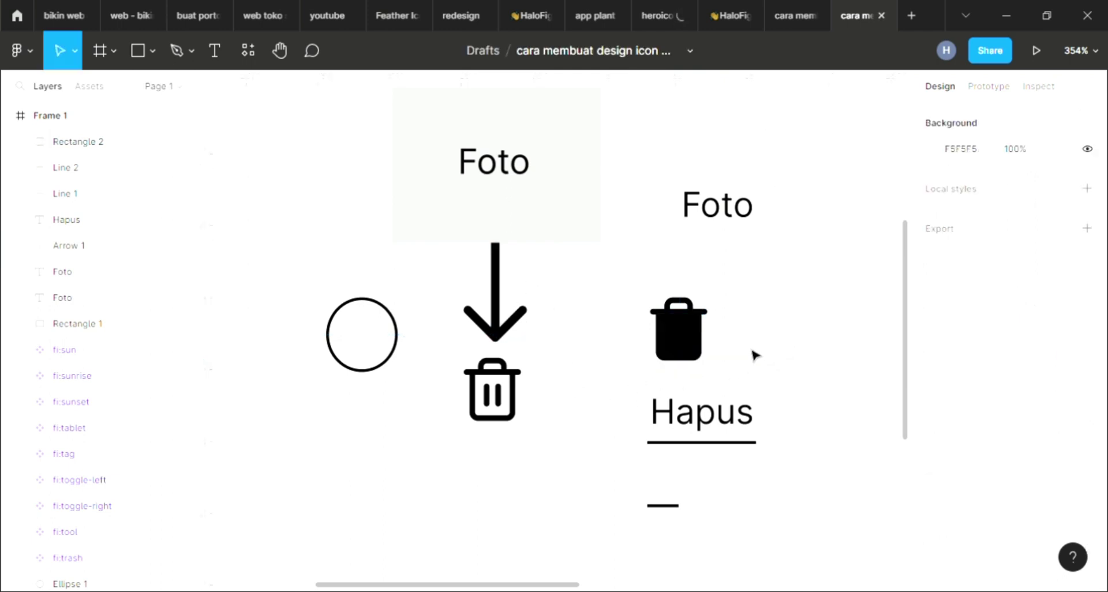
Step: Draw a vertical line 7 long on the filled trash icon's body and place a duplicate beside it at X 275, Y 205
left_click(152, 50)
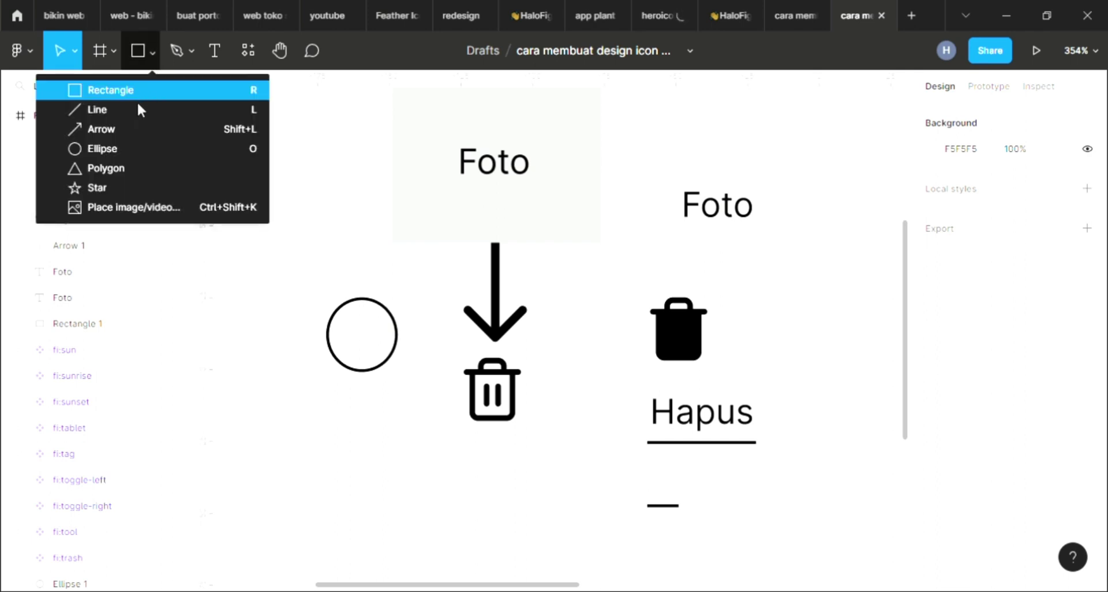
left_click(225, 113)
scroll(692, 340, "up", 3)
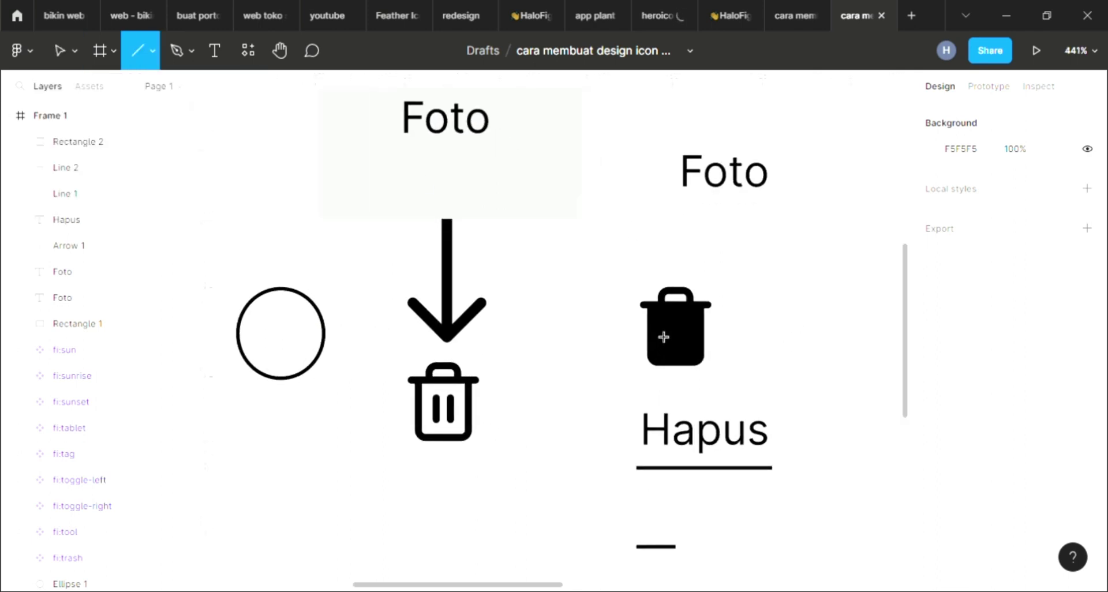
left_click_drag(664, 319, 664, 344)
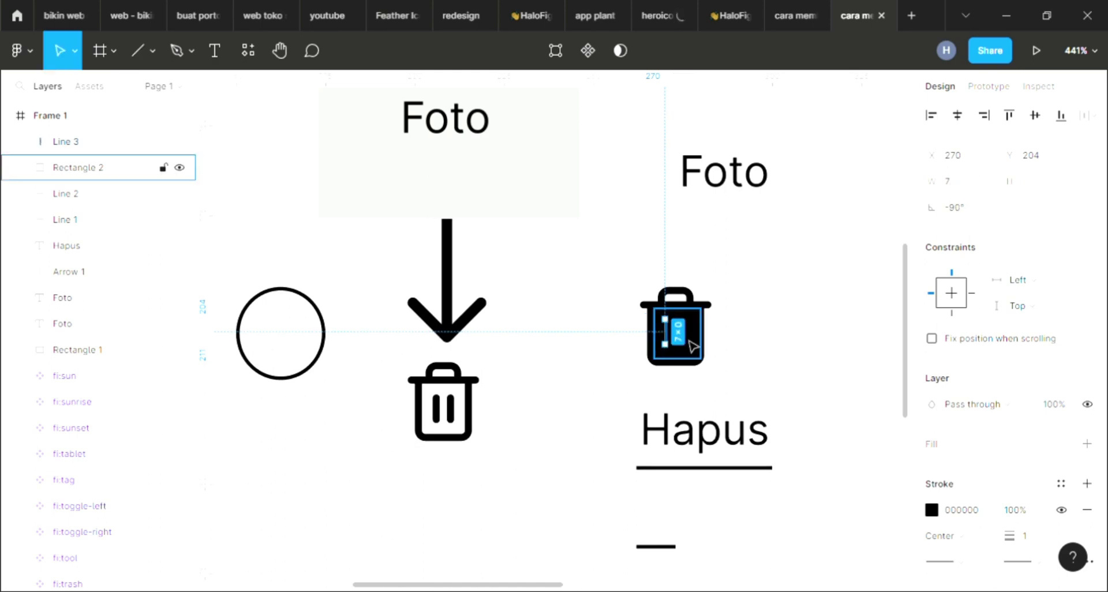
key("ctrl+d")
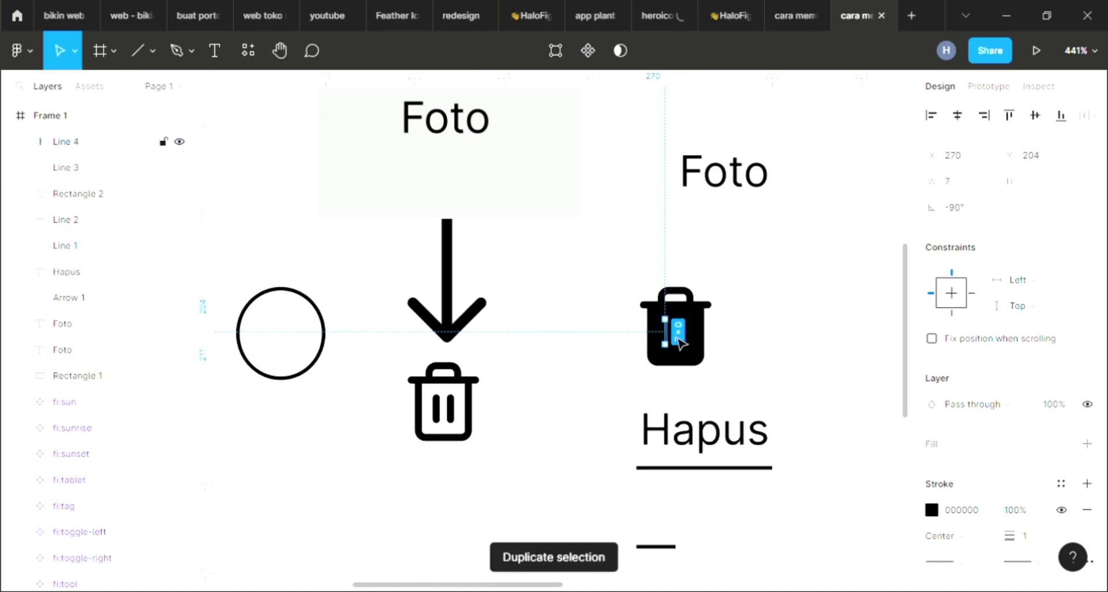
left_click_drag(668, 341, 693, 345)
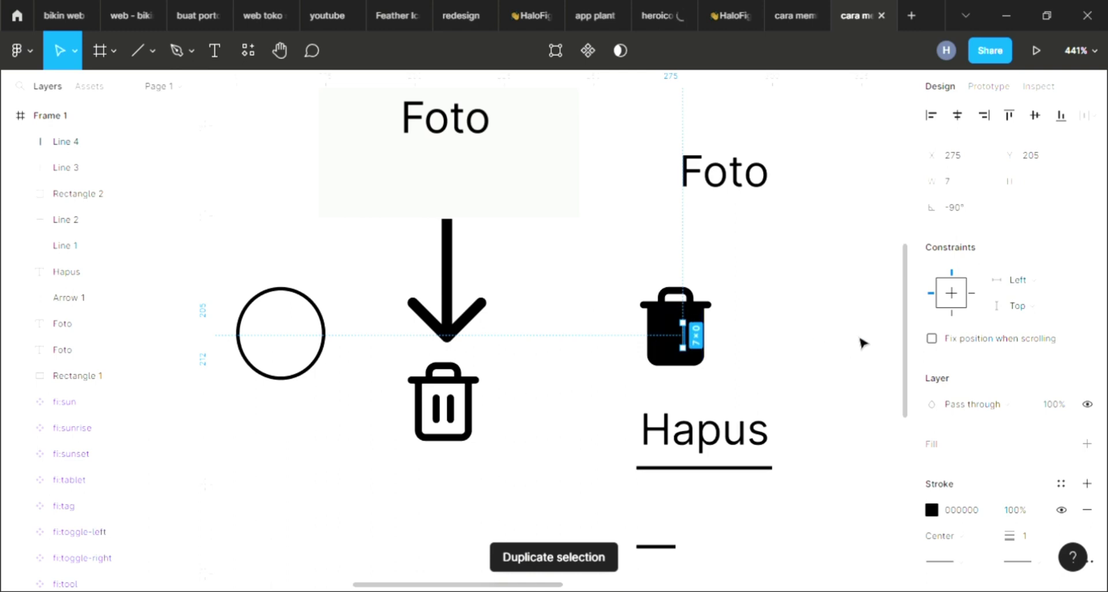
Step: Recolour the strokes of both vertical lines on the filled trash icon to white FFFFFF
key("i")
left_click(65, 167)
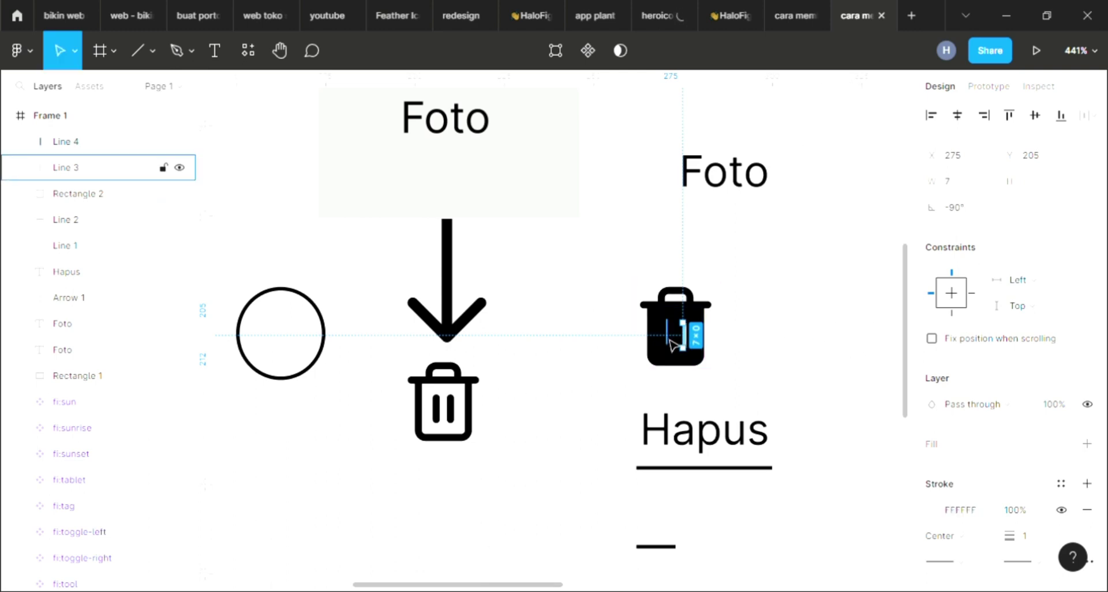
key("i")
key("Escape")
key("Escape")
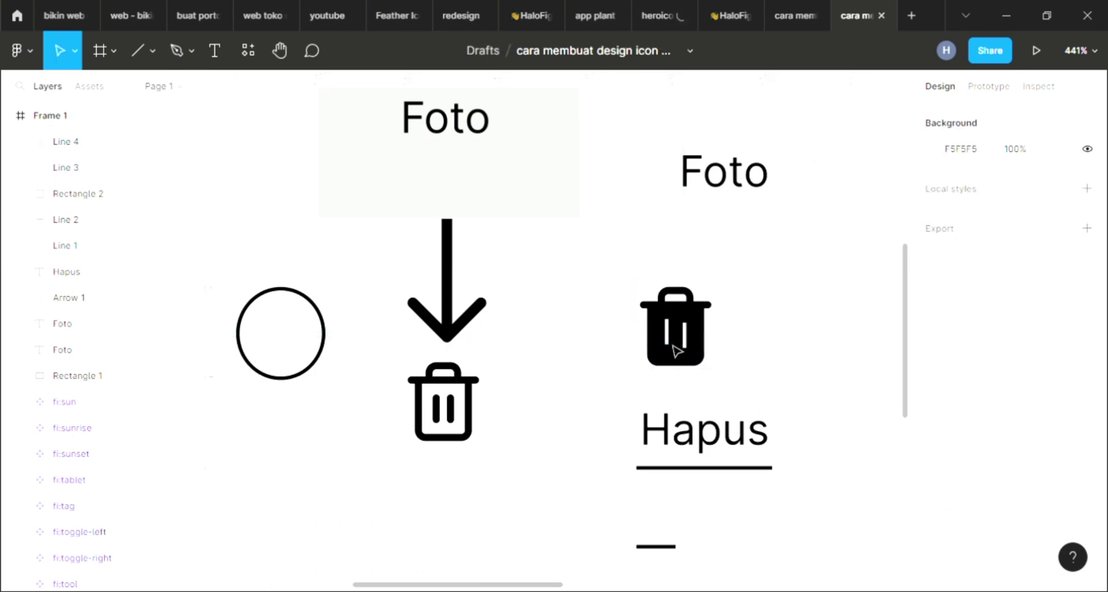
Step: Move the right white line up slightly so it is level with the left one
left_click(688, 345)
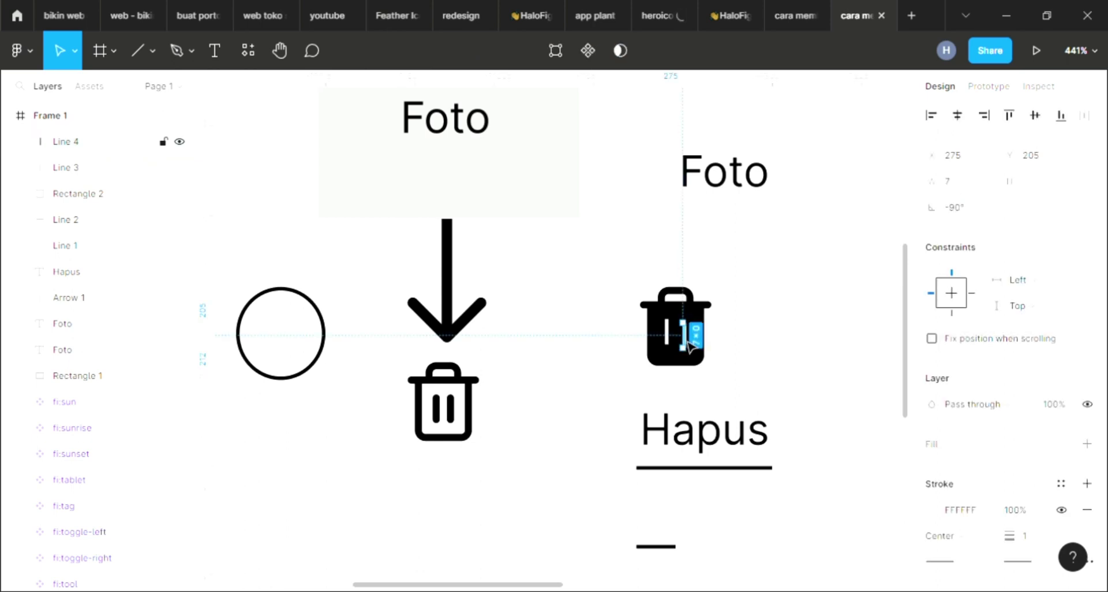
left_click_drag(689, 345, 690, 342)
left_click(722, 386)
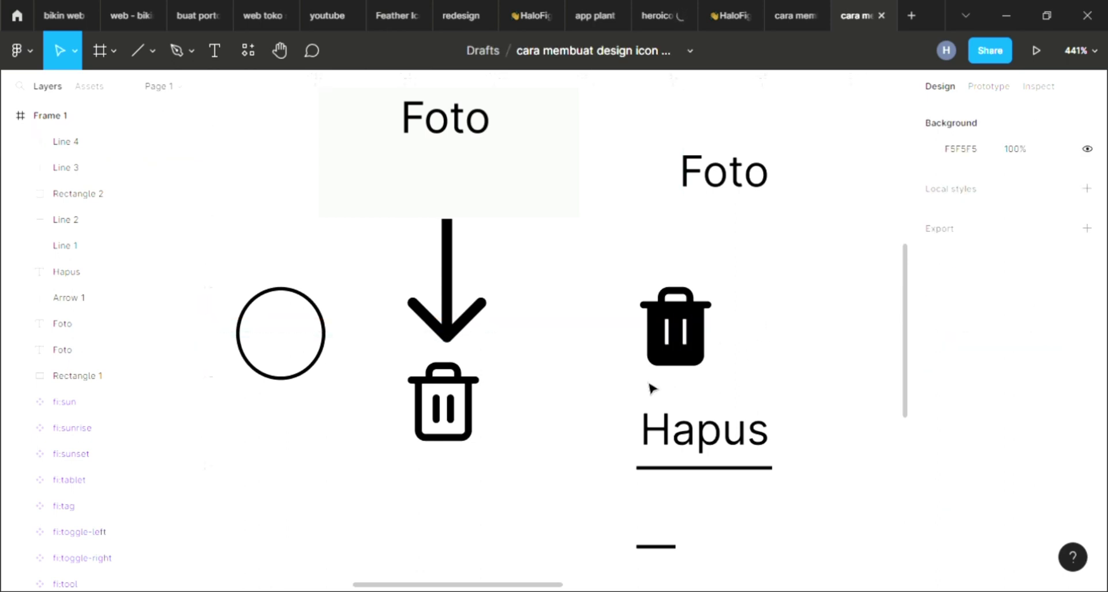
Step: Select the filled trash icon together with its rectangle and lines and move it directly beside the outline trash icon below the arrow
left_click(684, 309)
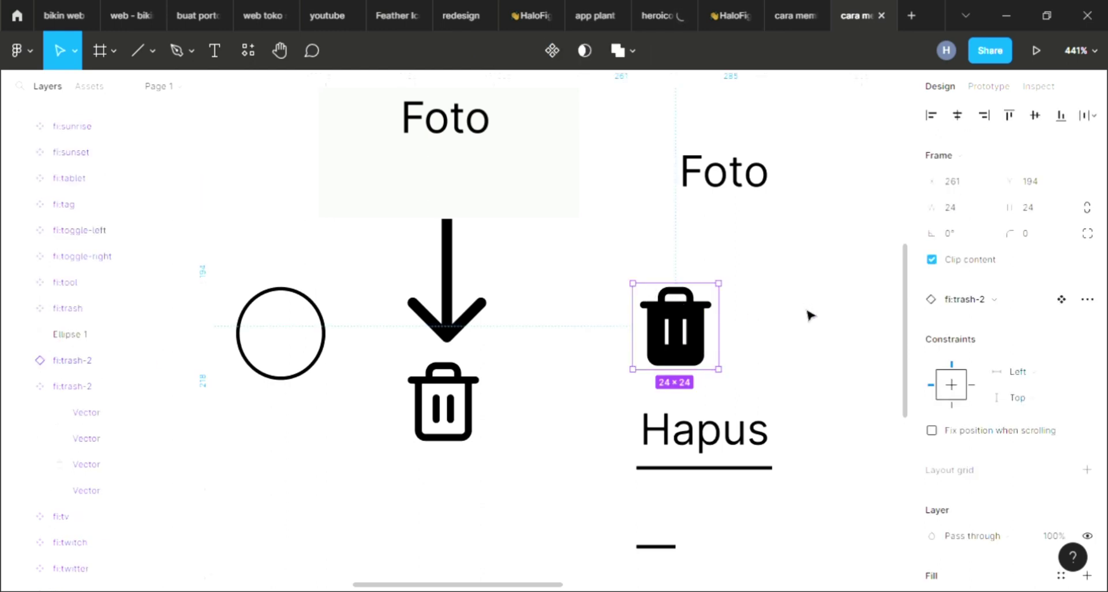
scroll(744, 313, "up", 5)
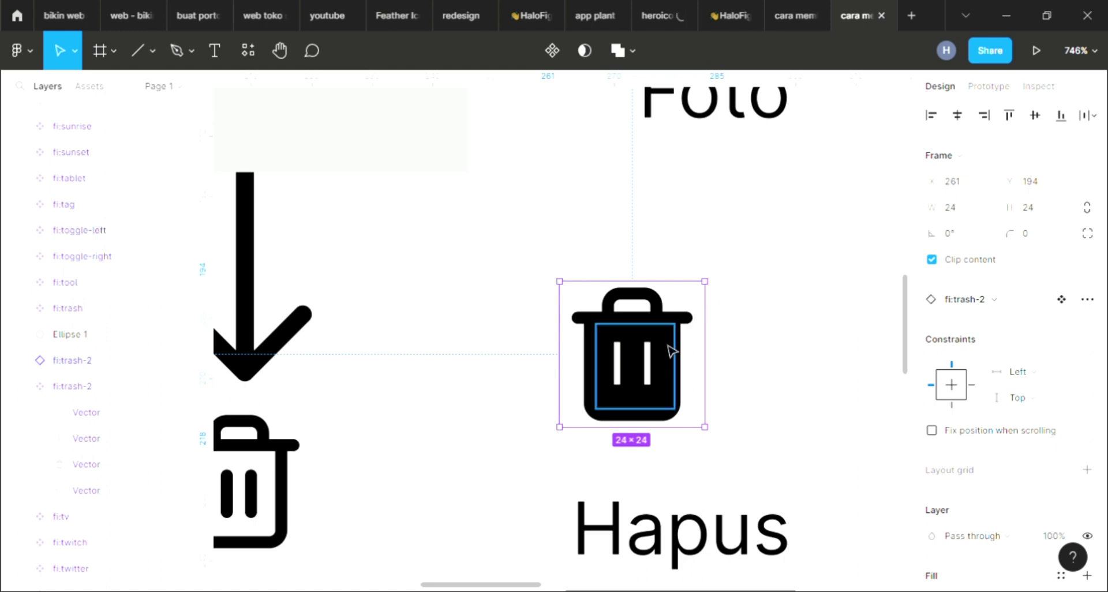
scroll(672, 351, "down", 8)
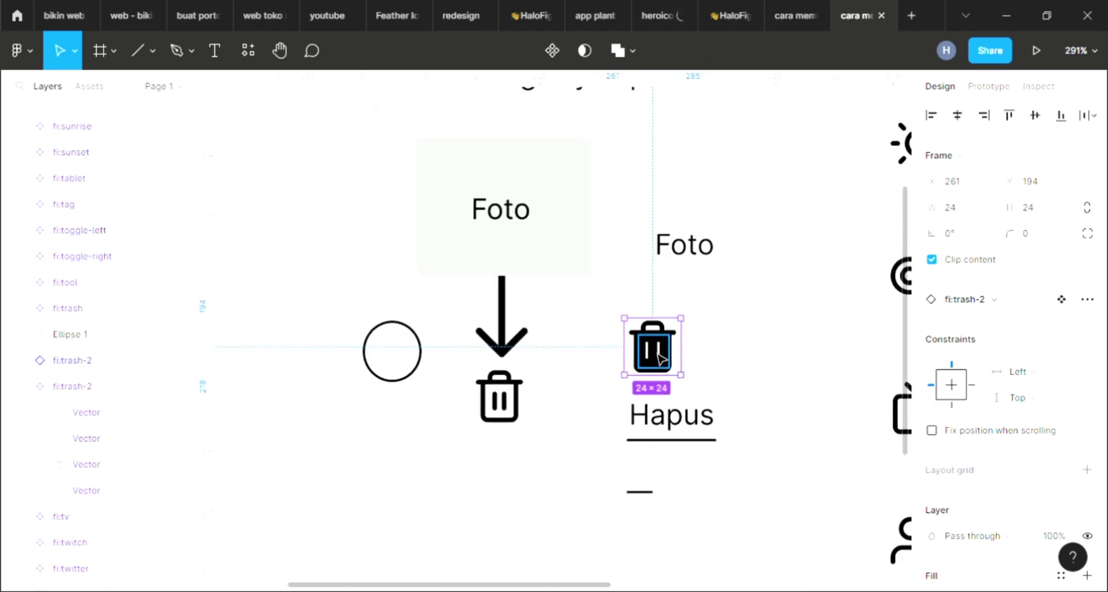
left_click_drag(602, 301, 555, 409)
scroll(448, 450, "up", 3)
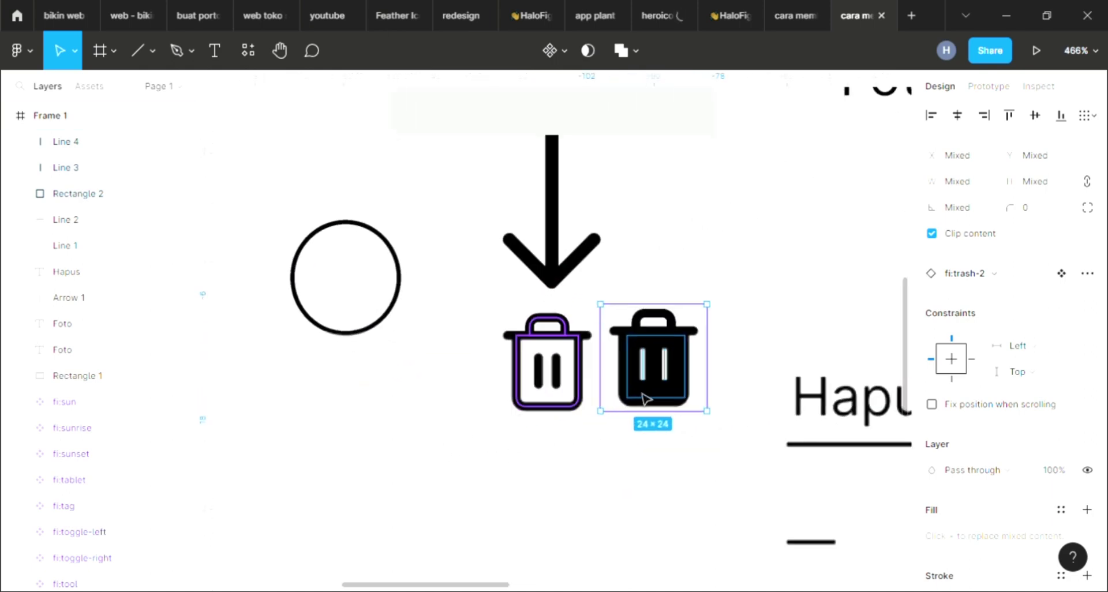
scroll(646, 398, "down", 3)
left_click(658, 479)
Step: Try hex colour values such as 444000 for the outline trash icon and clear the colour value
scroll(652, 323, "up", 5)
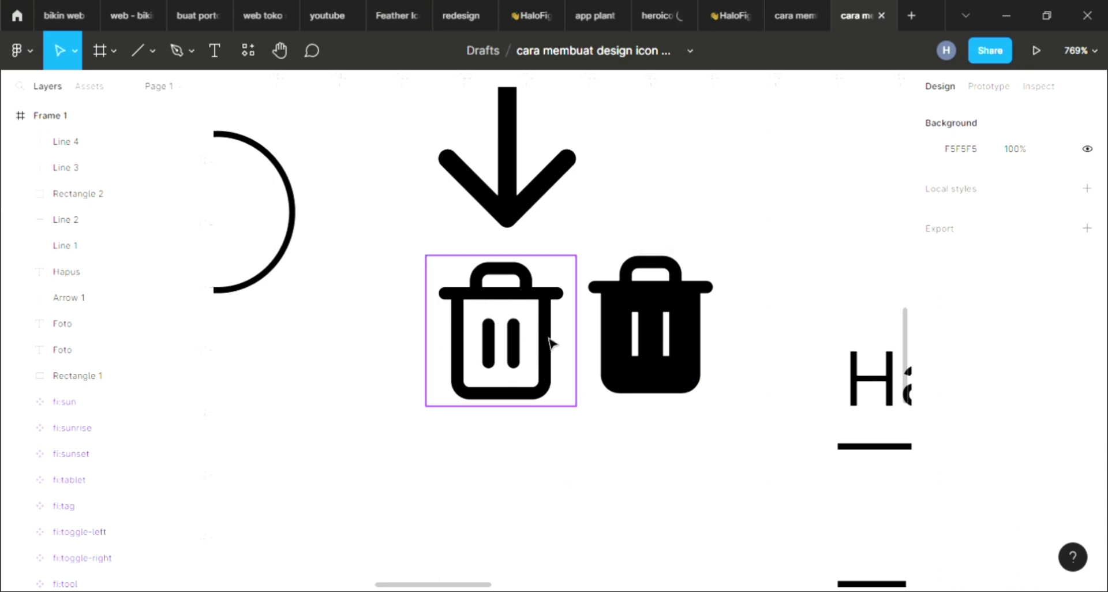
left_click(542, 303)
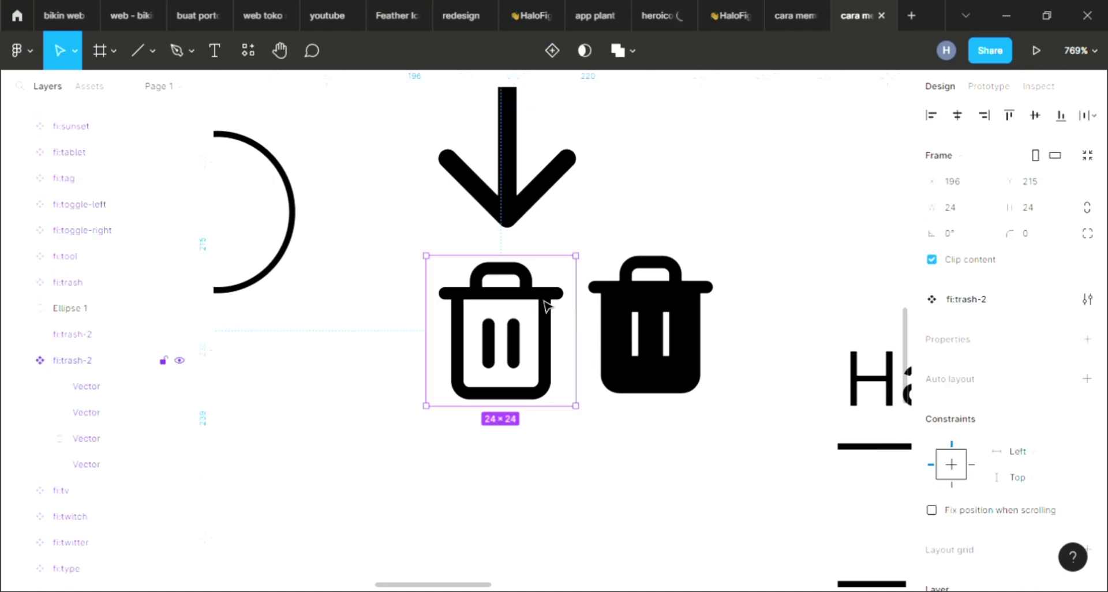
scroll(997, 413, "down", 2)
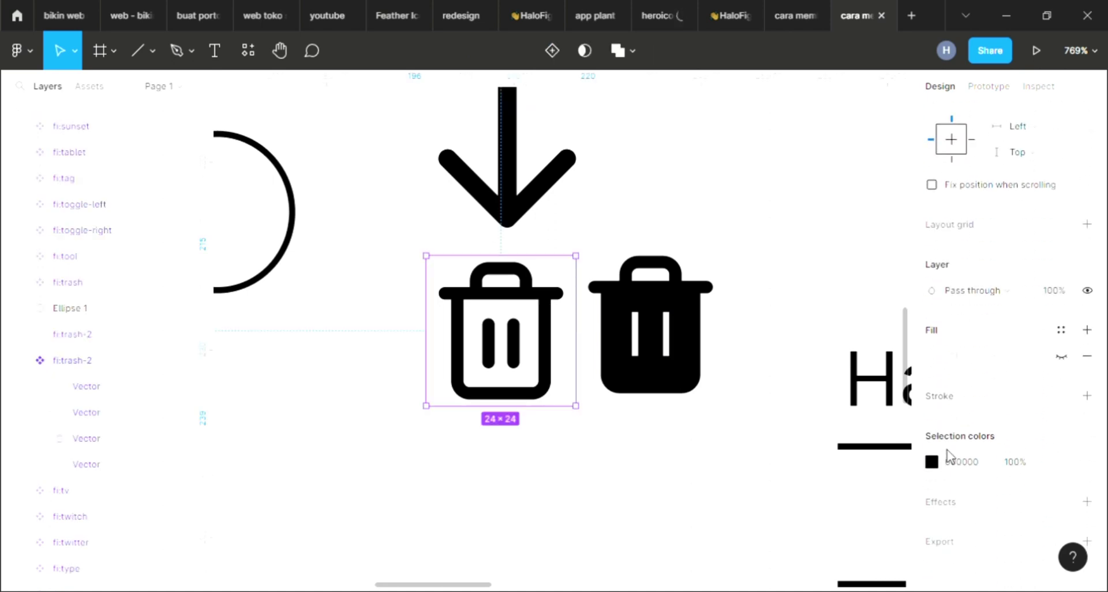
left_click(958, 462)
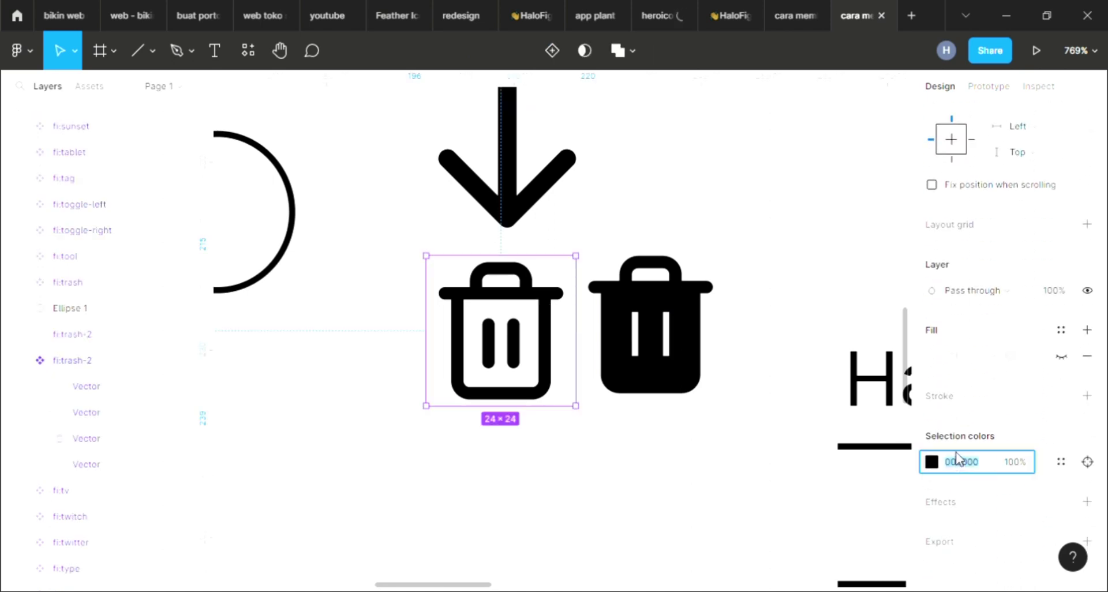
type("444000")
key("BackSpace")
key("BackSpace")
type("0014")
double_click(975, 462)
key("BackSpace")
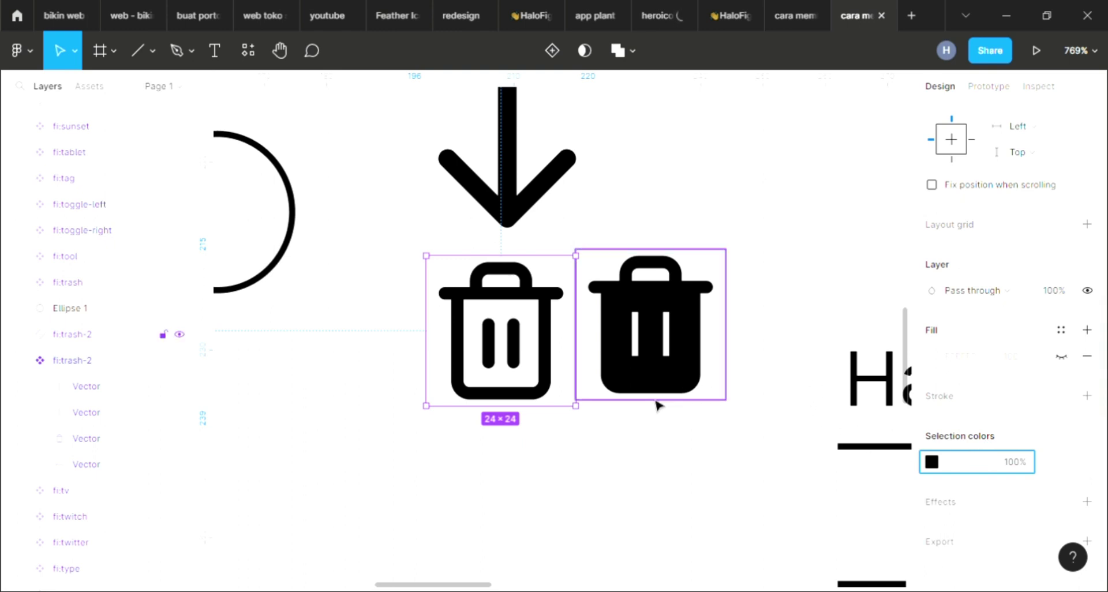
Step: Examine the outline and filled trash icons, the icon principles text above them and the icon grid across the frame
scroll(658, 400, "down", 2)
scroll(656, 400, "down", 5)
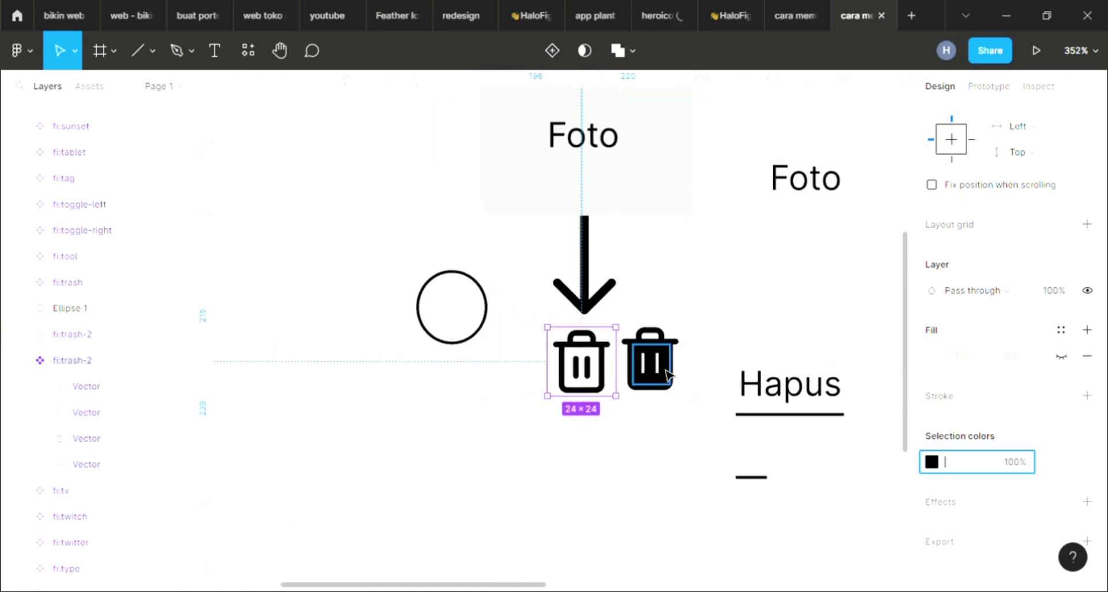
scroll(668, 372, "up", 3)
scroll(668, 372, "down", 2)
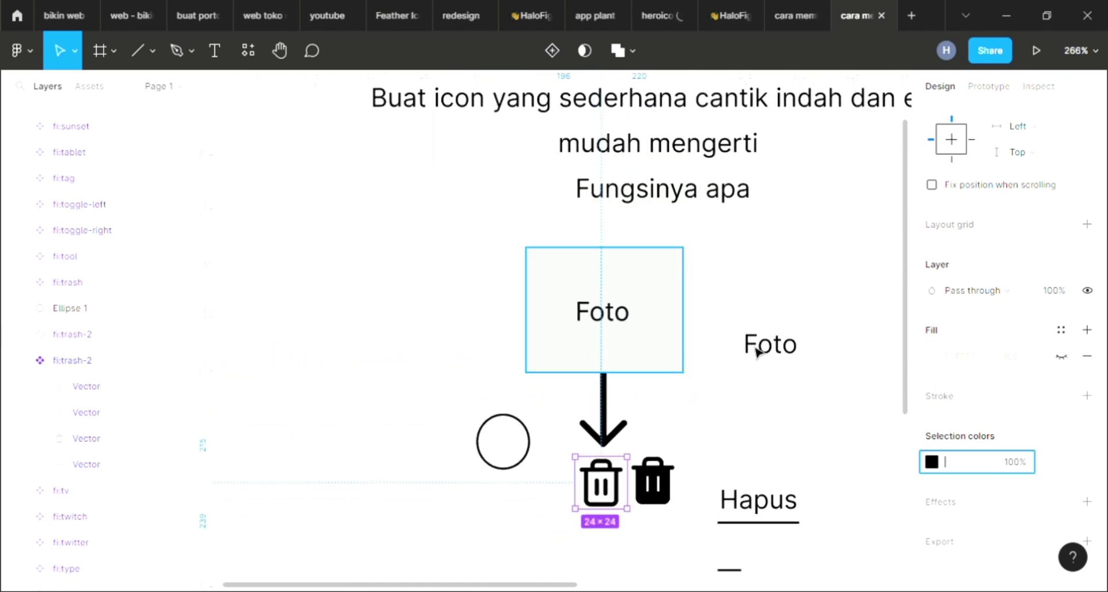
scroll(747, 361, "down", 2)
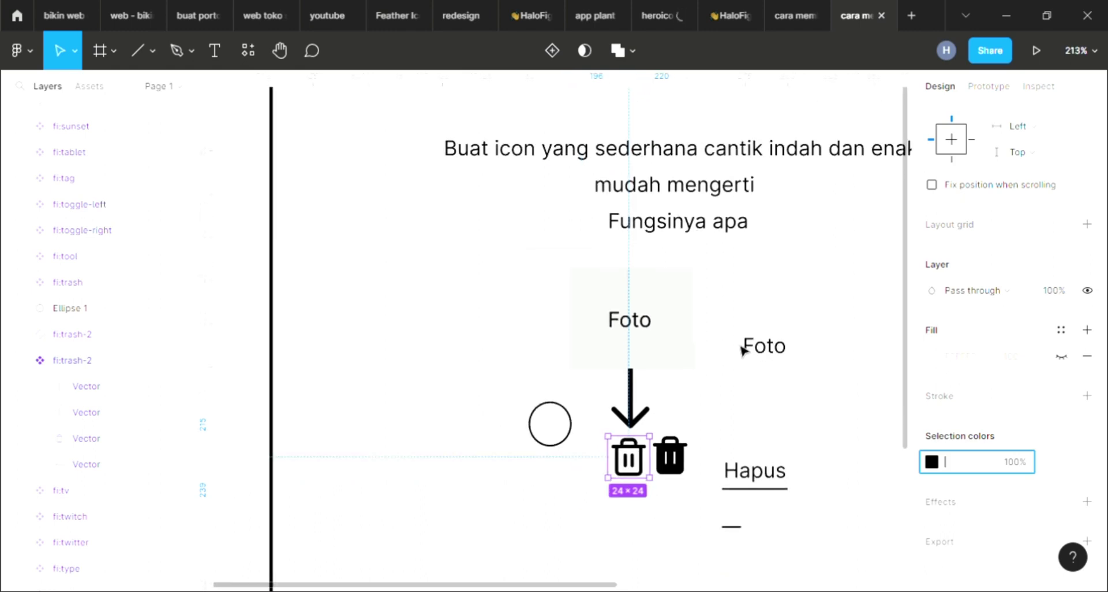
scroll(744, 352, "down", 1)
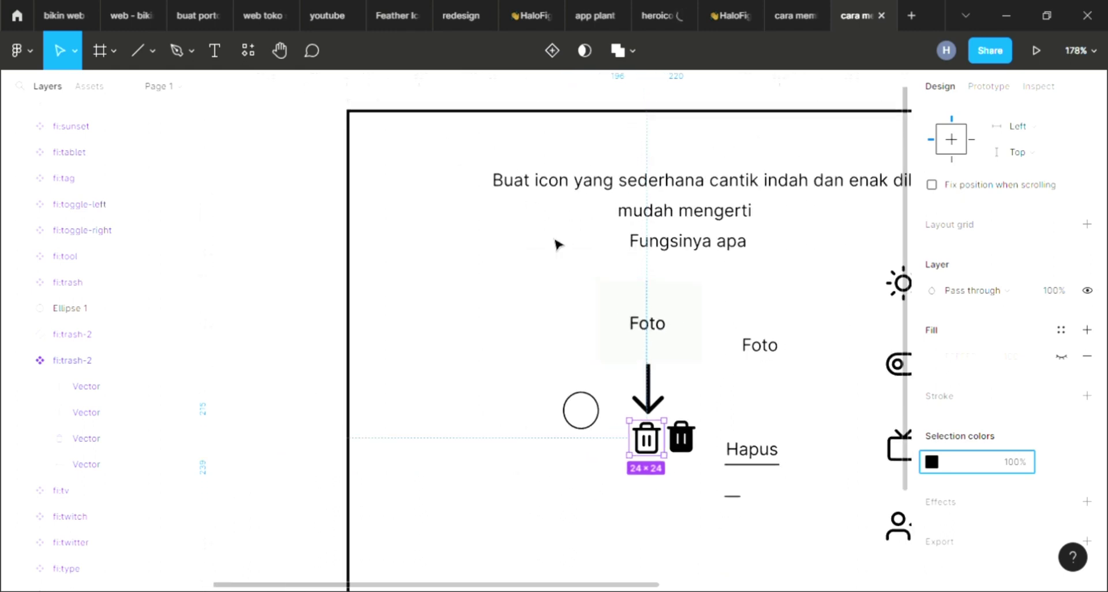
scroll(623, 343, "right", 3)
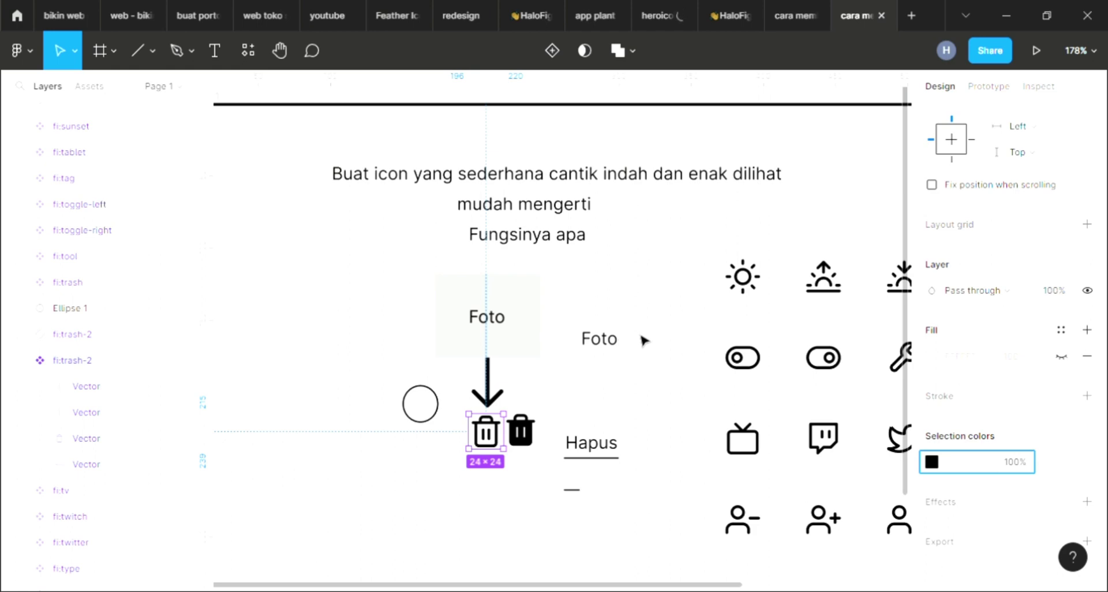
scroll(643, 339, "down", 3)
scroll(643, 339, "up", 1)
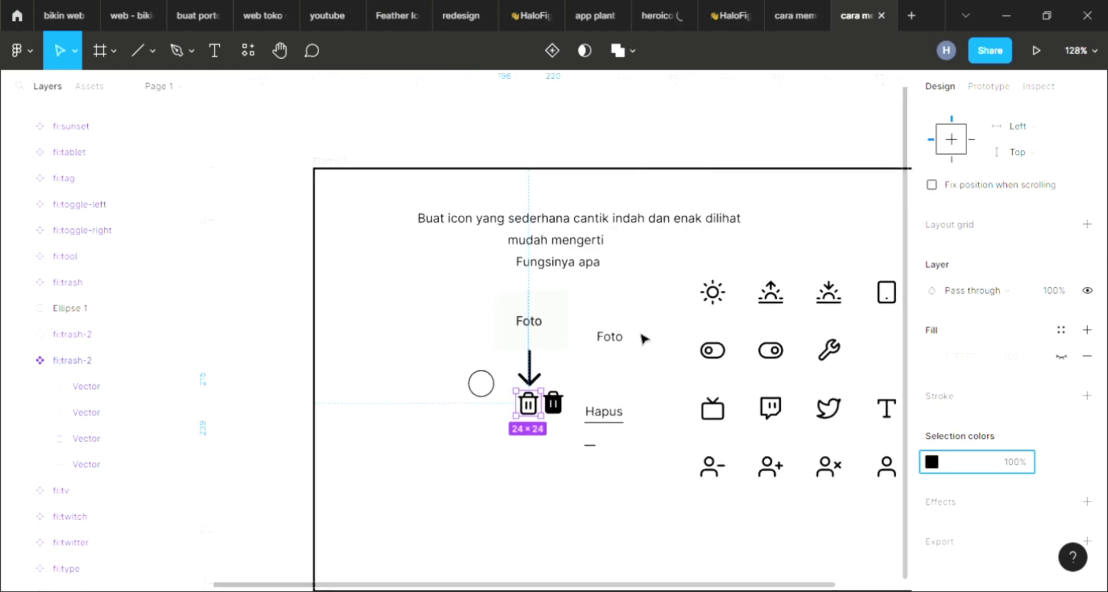